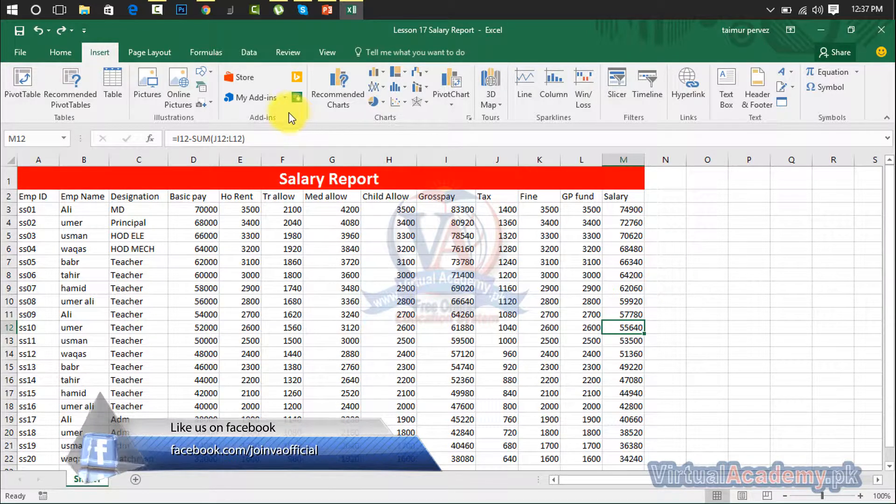
# Browse the Office Store add-ins by category, including CRM, Data Analytics, Document Review, Visualization, Editor's Picks and Education, and close the store
pyautogui.click(242, 78)
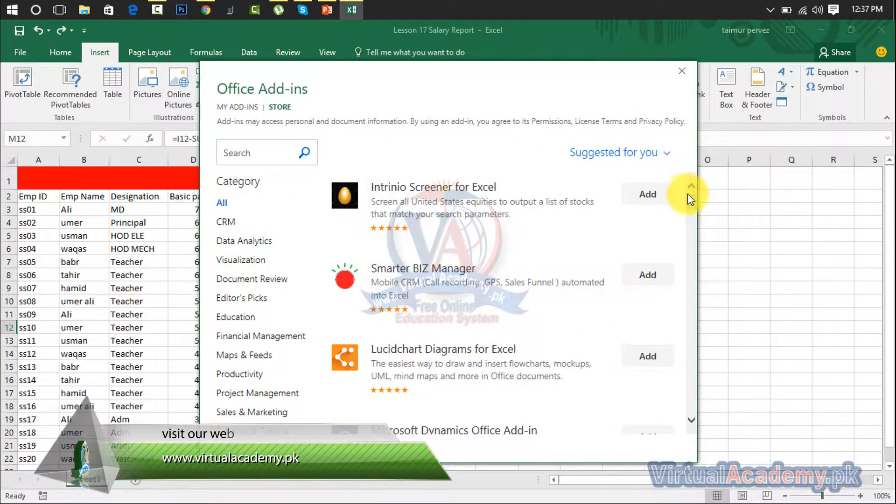
pyautogui.moveTo(693, 205); pyautogui.dragTo(696, 262)
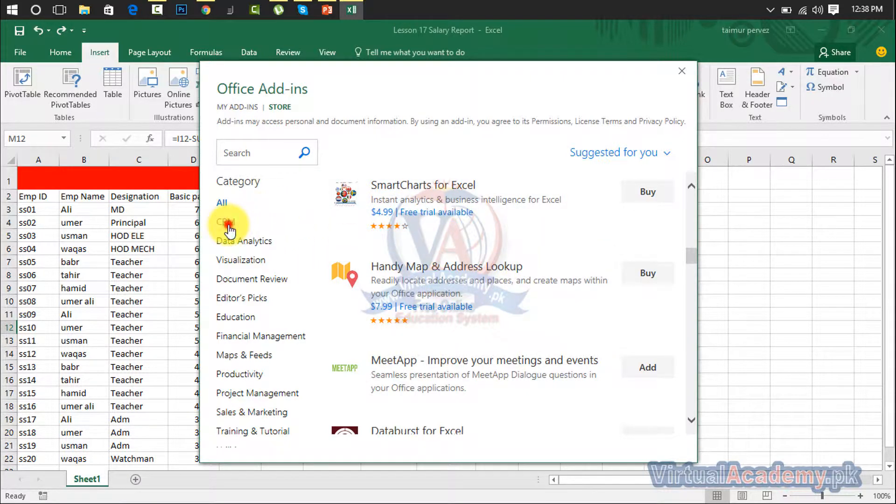
pyautogui.click(228, 222)
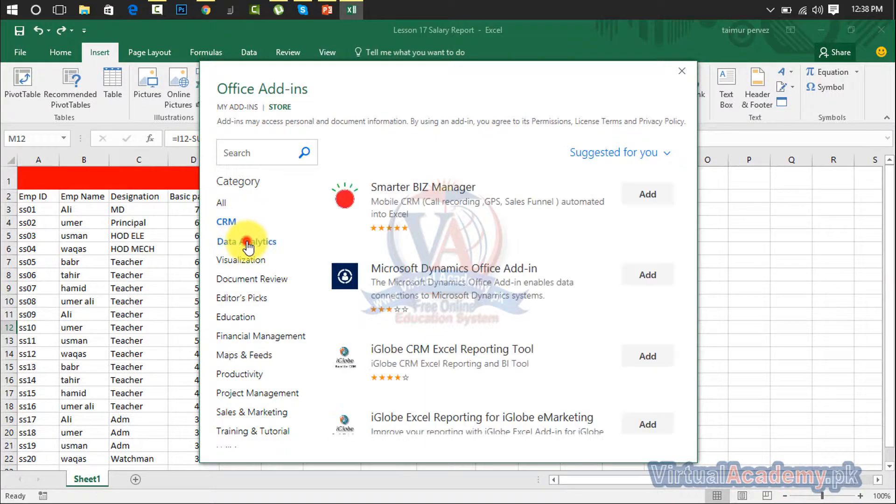
pyautogui.click(248, 243)
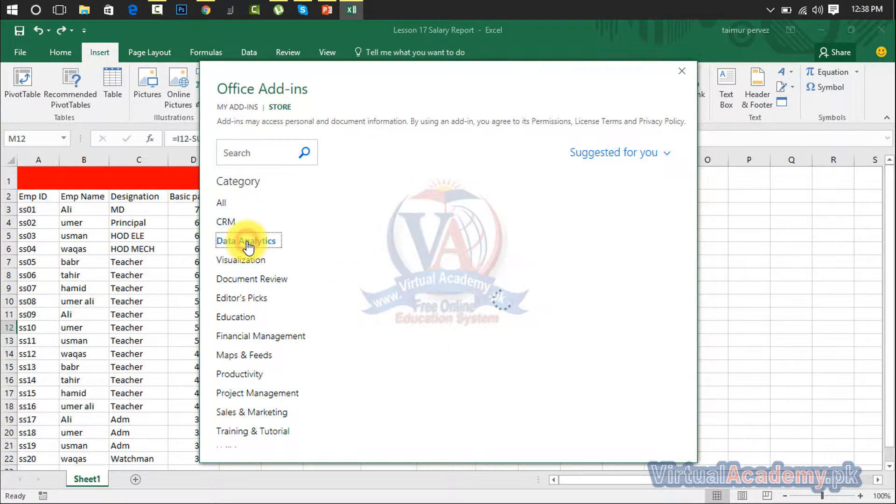
pyautogui.click(257, 281)
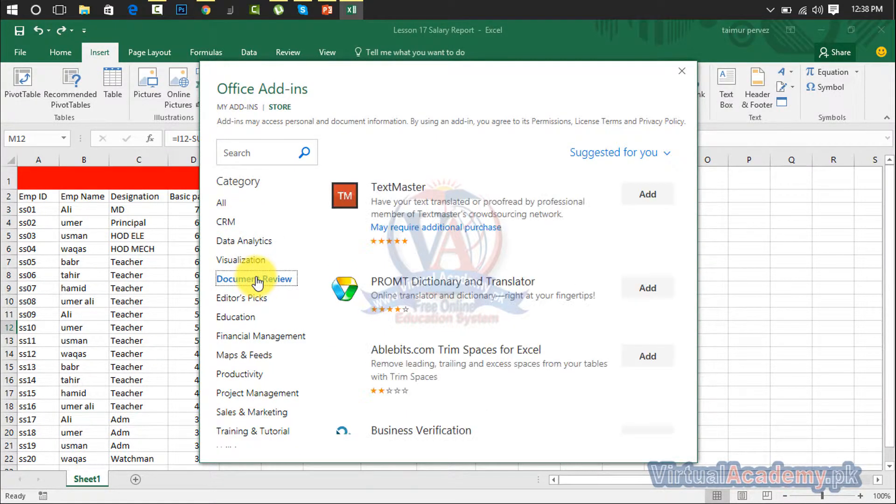
pyautogui.click(249, 261)
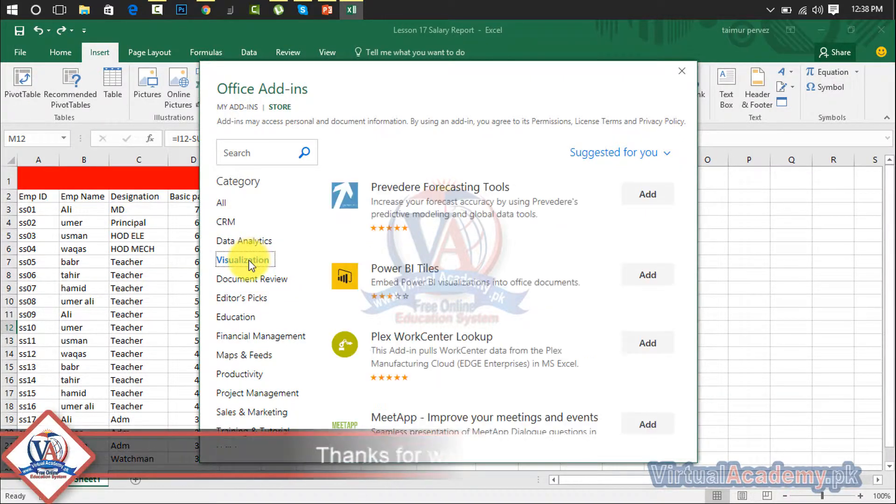
pyautogui.click(252, 299)
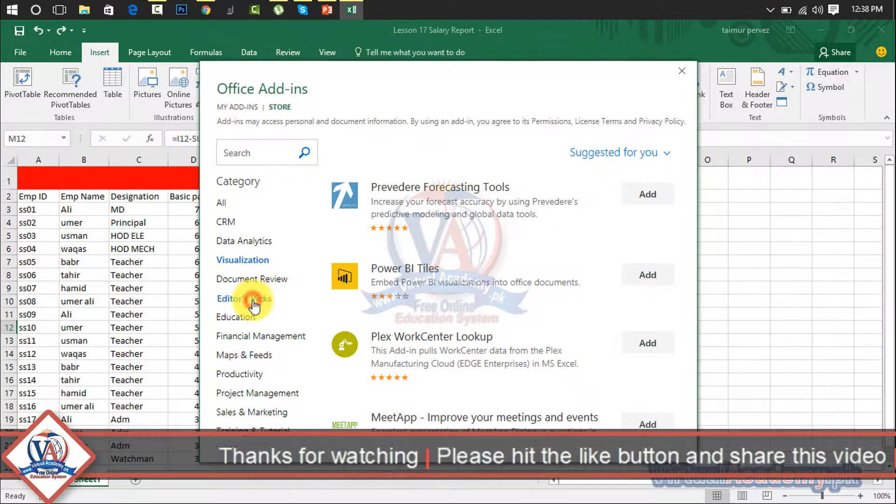
pyautogui.click(249, 318)
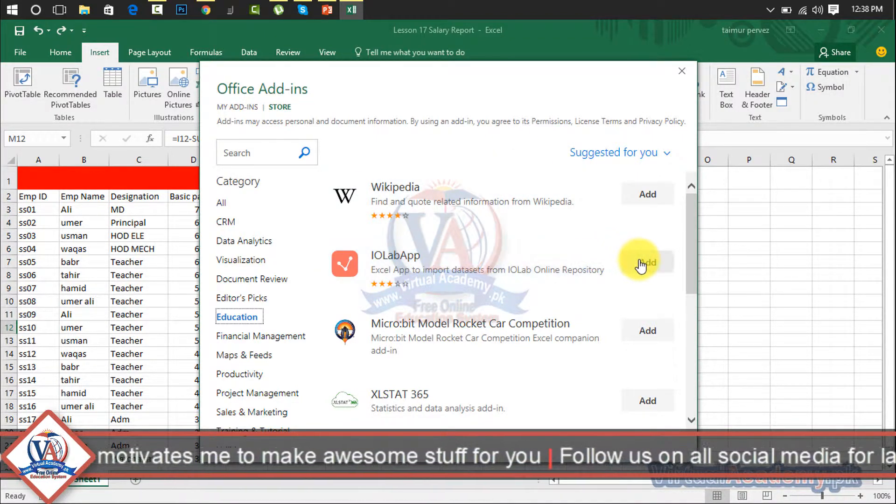
pyautogui.click(682, 70)
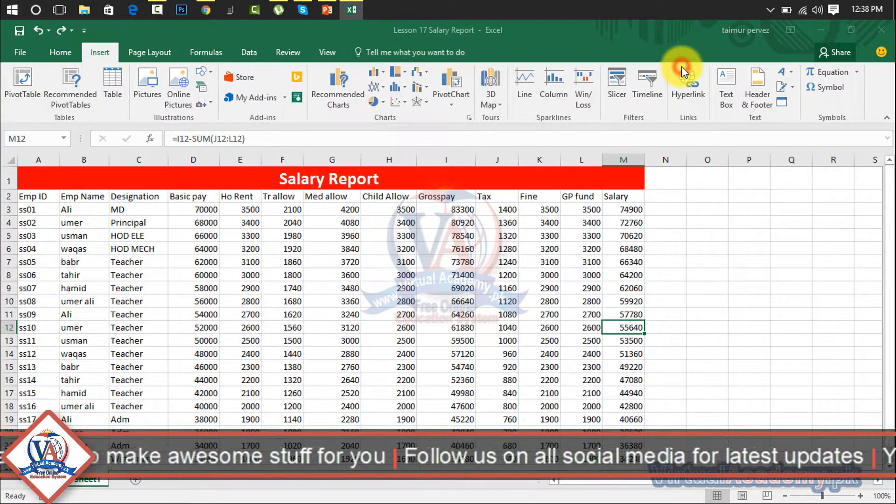
# View the full list of My Add-ins and close it
pyautogui.click(286, 96)
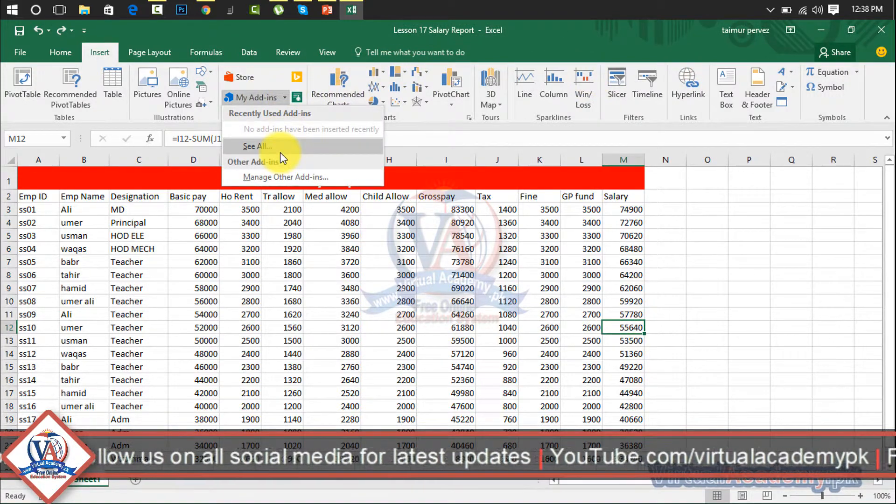
pyautogui.click(259, 146)
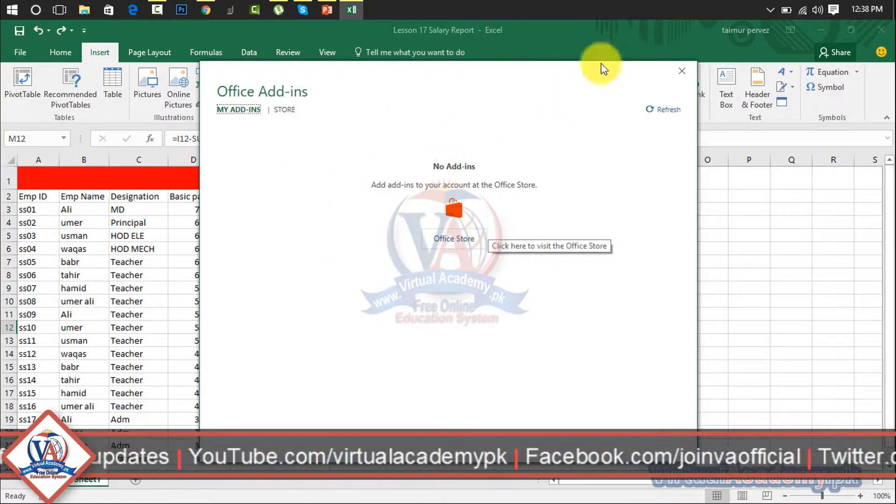
pyautogui.click(682, 71)
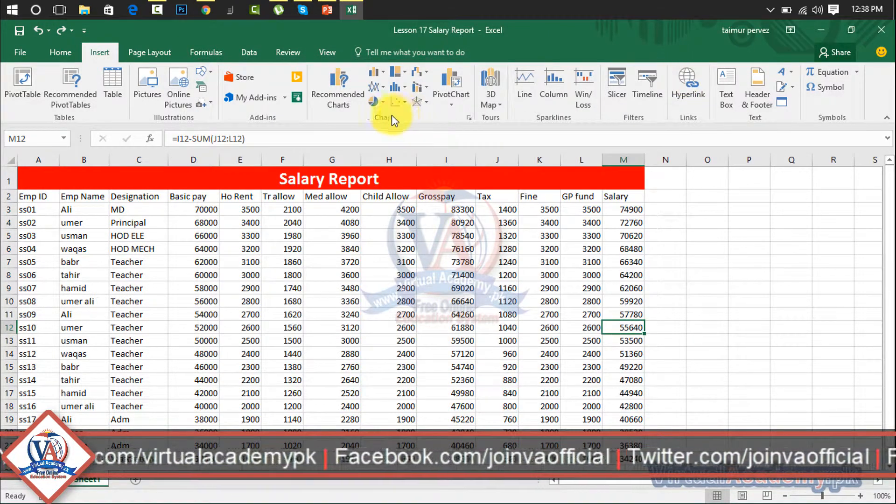
# Insert the Bing Maps add-in on the sheet, trust it, and try to insert its sample data
pyautogui.click(297, 78)
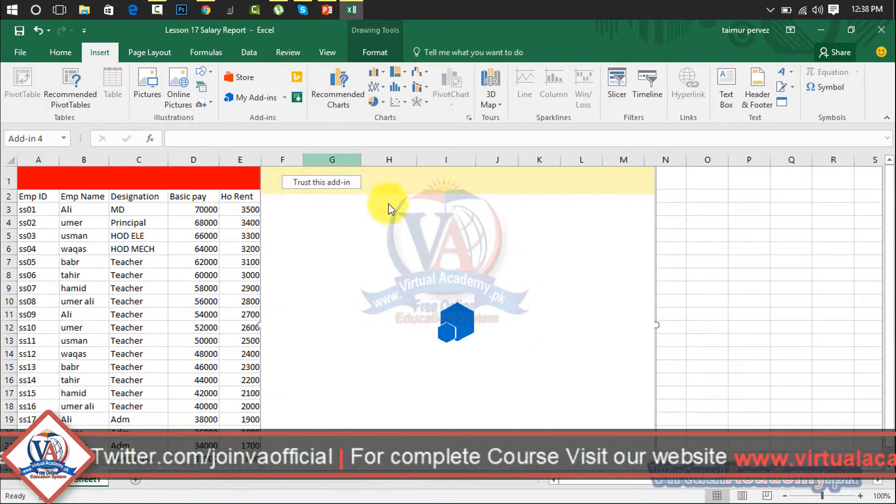
pyautogui.click(327, 183)
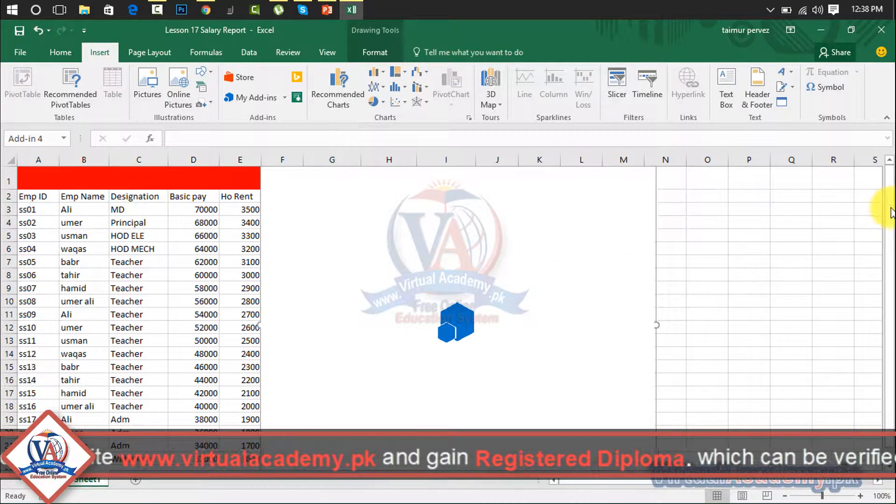
pyautogui.moveTo(891, 208); pyautogui.dragTo(889, 267)
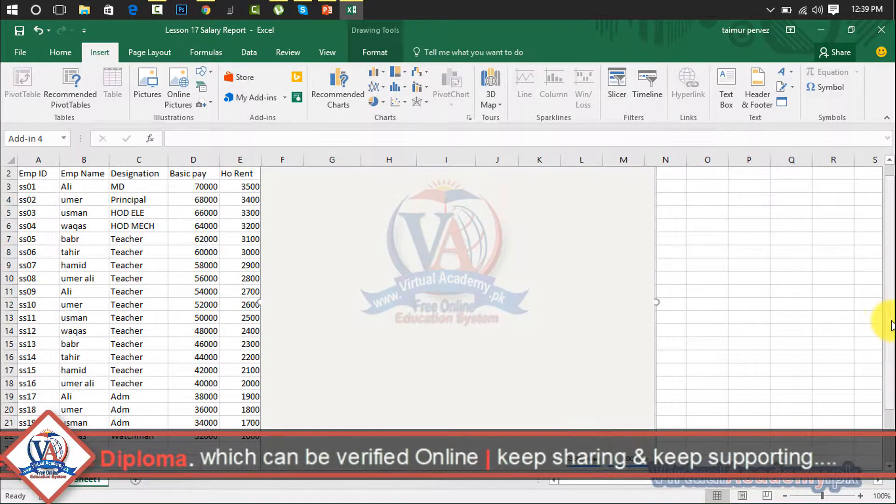
pyautogui.moveTo(891, 325)
pyautogui.mouseDown()
pyautogui.moveTo(891, 294)
pyautogui.moveTo(884, 337)
pyautogui.mouseUp()
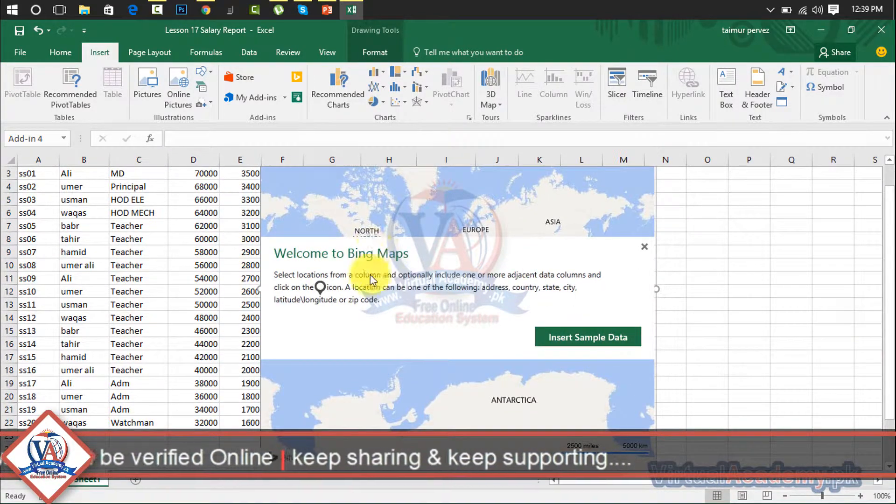
pyautogui.click(557, 338)
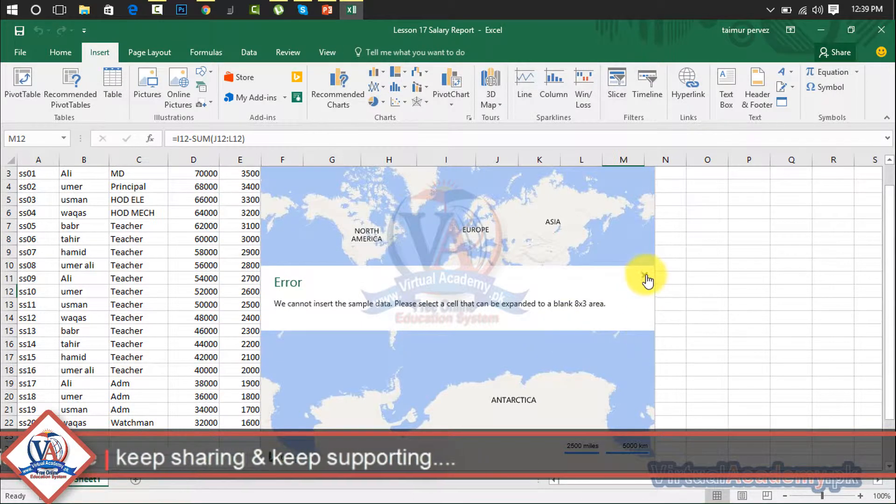
pyautogui.click(648, 280)
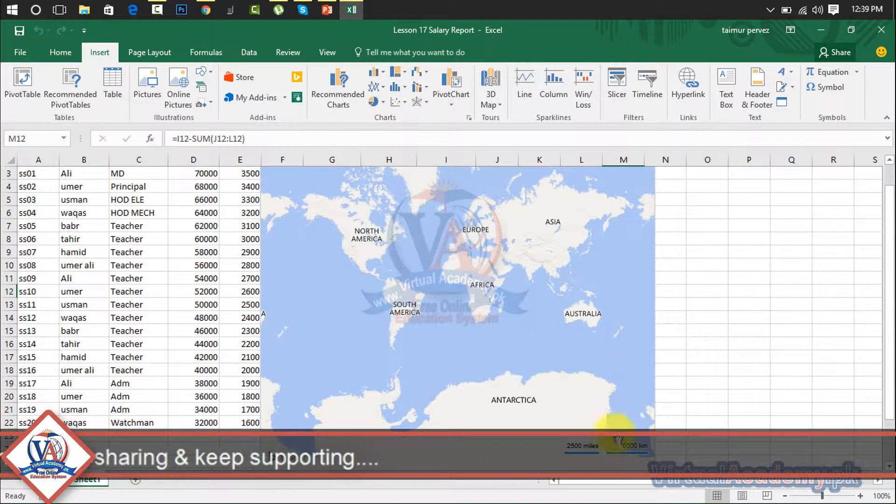
# Insert the People Graph add-in over the map and select cell N6
pyautogui.click(297, 98)
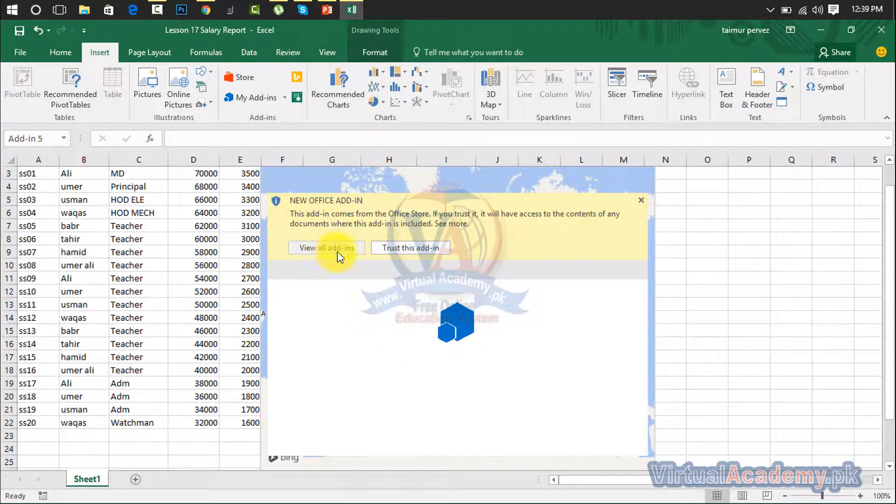
pyautogui.click(681, 210)
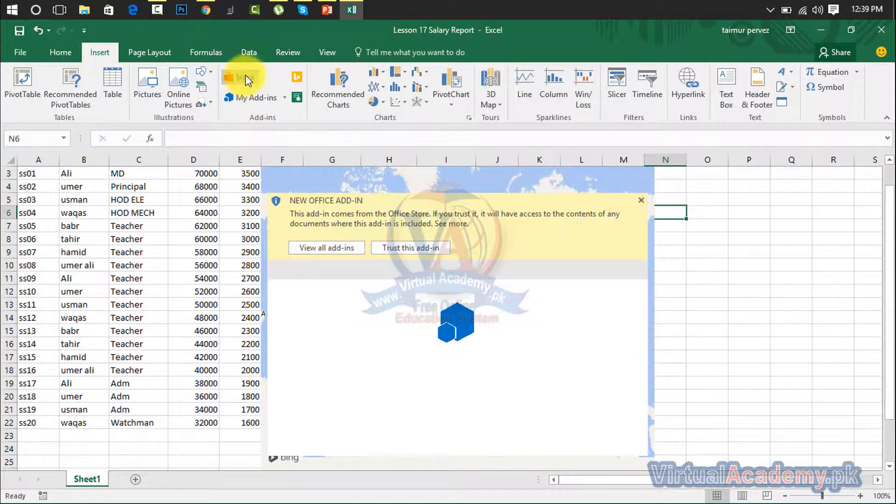
# Add the Wikipedia add-in from the store's Education category and dismiss the new add-in trust notice on the sheet
pyautogui.click(246, 79)
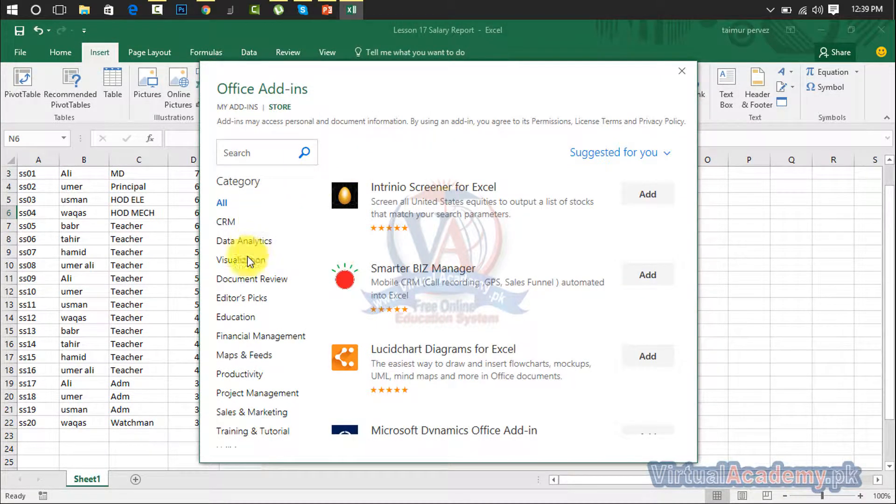
pyautogui.click(235, 317)
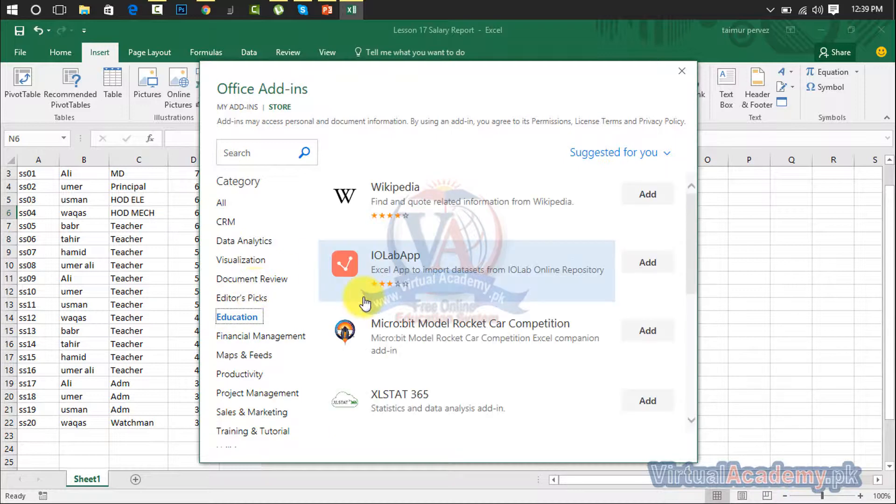
pyautogui.click(647, 193)
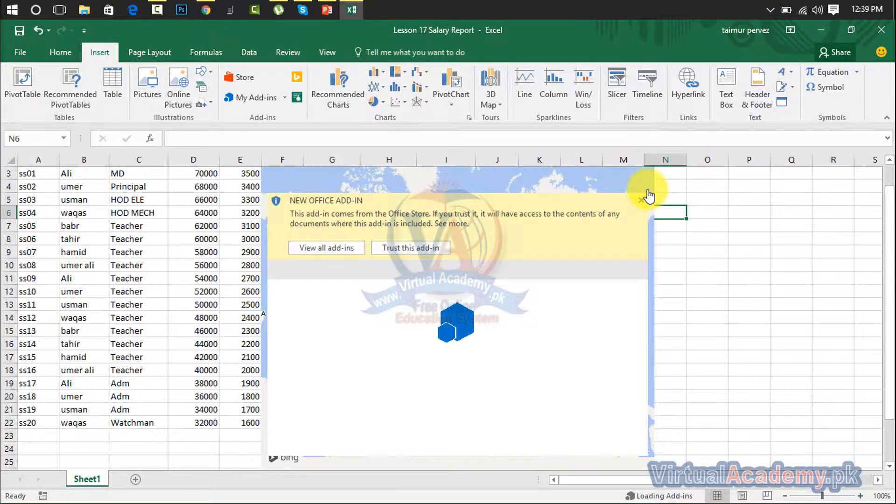
pyautogui.click(641, 201)
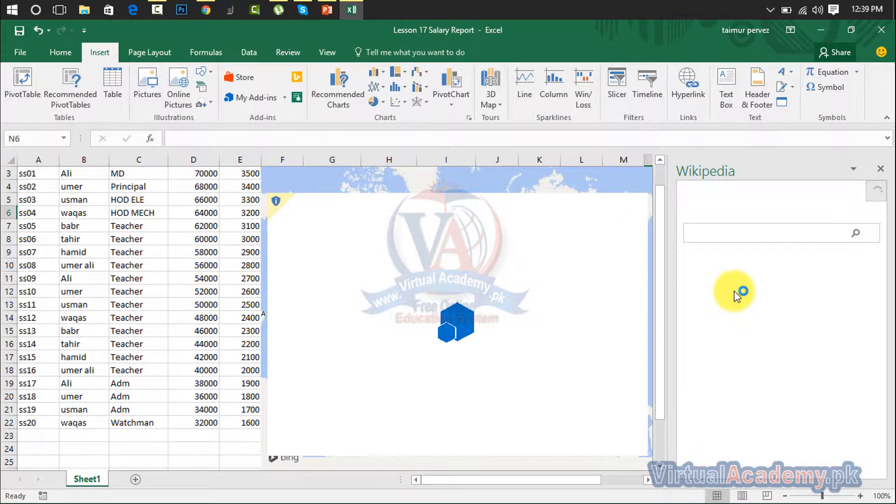
# Search Wikipedia for "office 2016", look over the article, and close the Wikipedia add-in
pyautogui.click(755, 237)
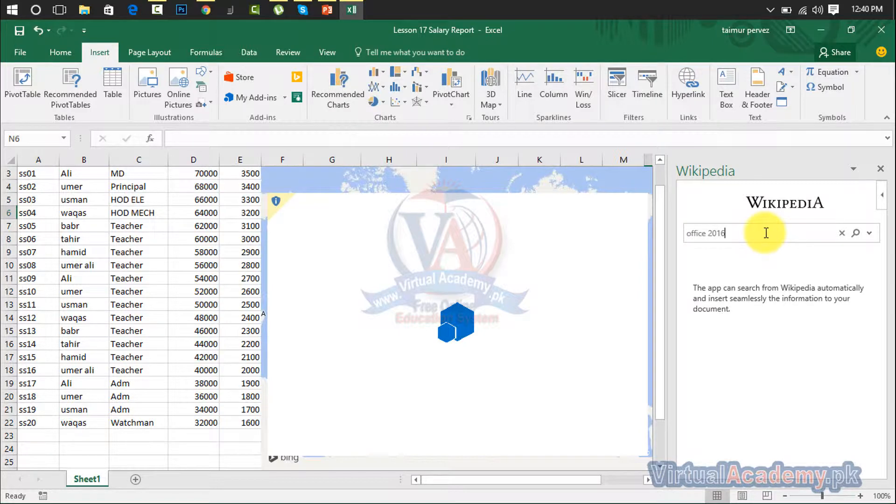
pyautogui.press('Return')
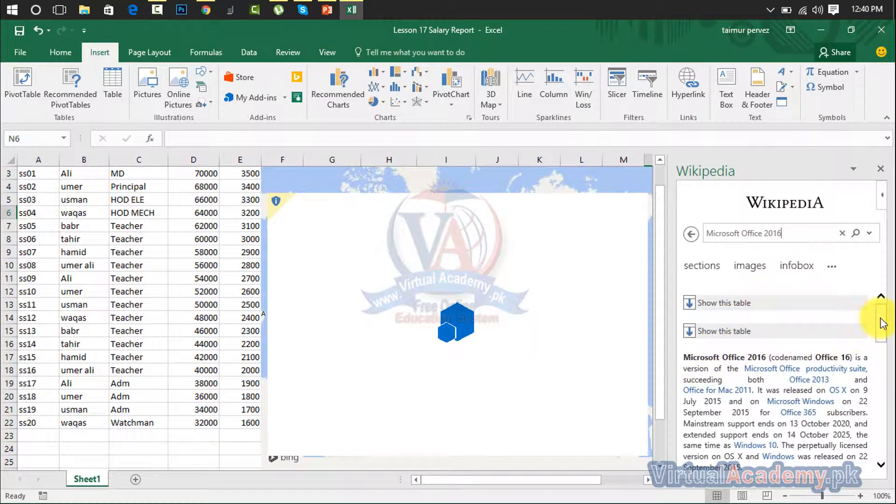
pyautogui.moveTo(883, 322); pyautogui.dragTo(878, 282)
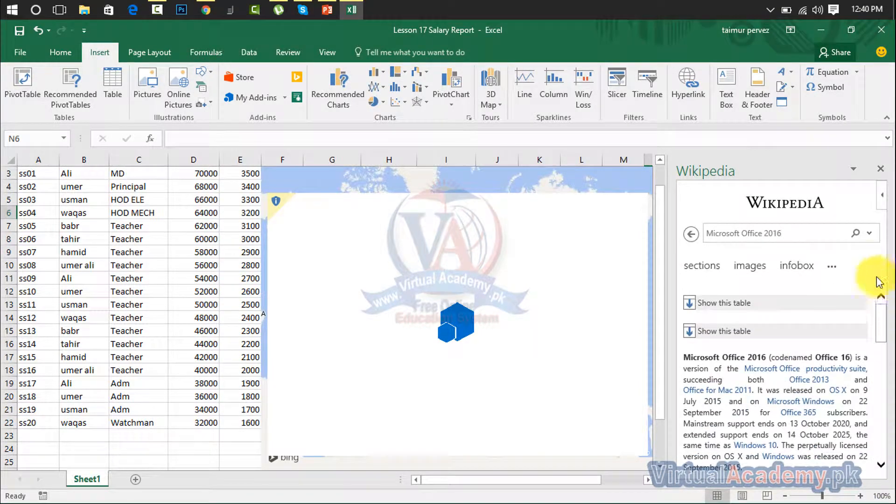
pyautogui.click(817, 232)
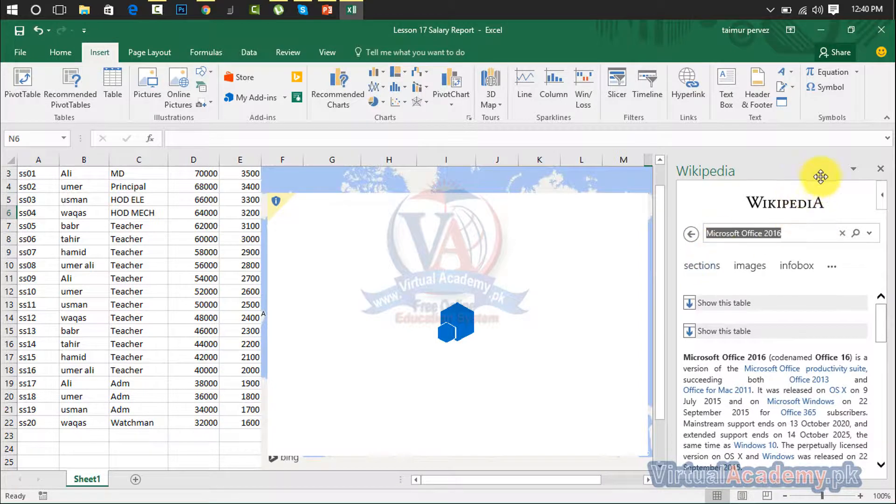
pyautogui.click(882, 169)
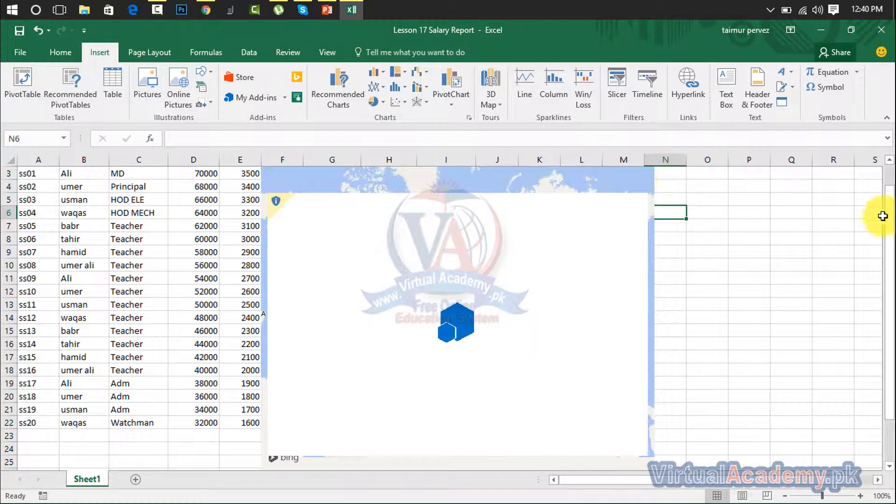
# Undo the insertion of the add-in lying over the map and select cell O8
pyautogui.moveTo(890, 212); pyautogui.dragTo(884, 162)
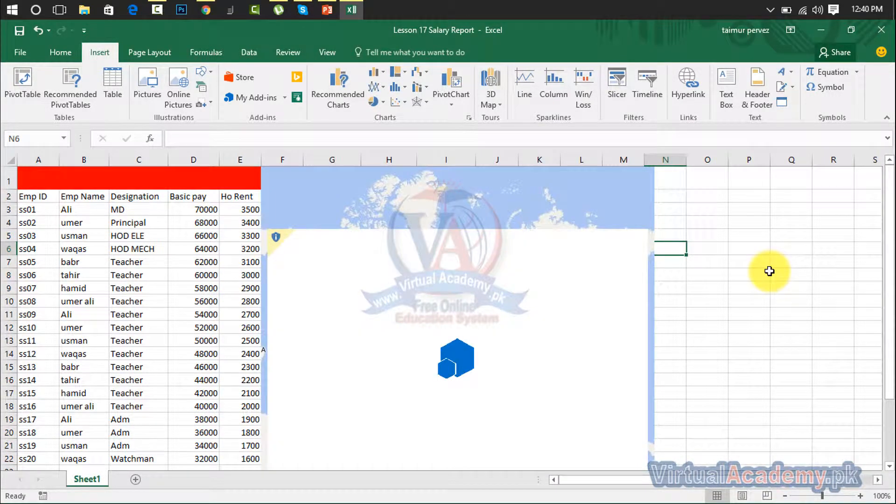
pyautogui.hotkey('ctrl', 'z')
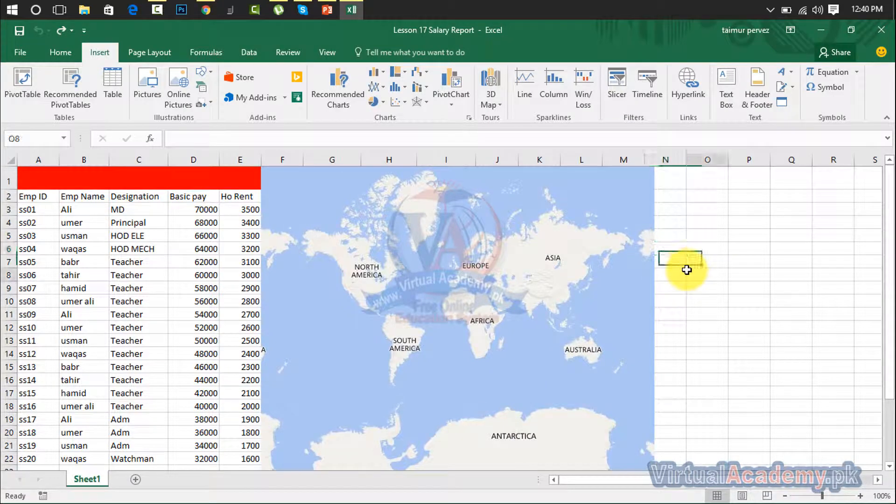
pyautogui.click(695, 274)
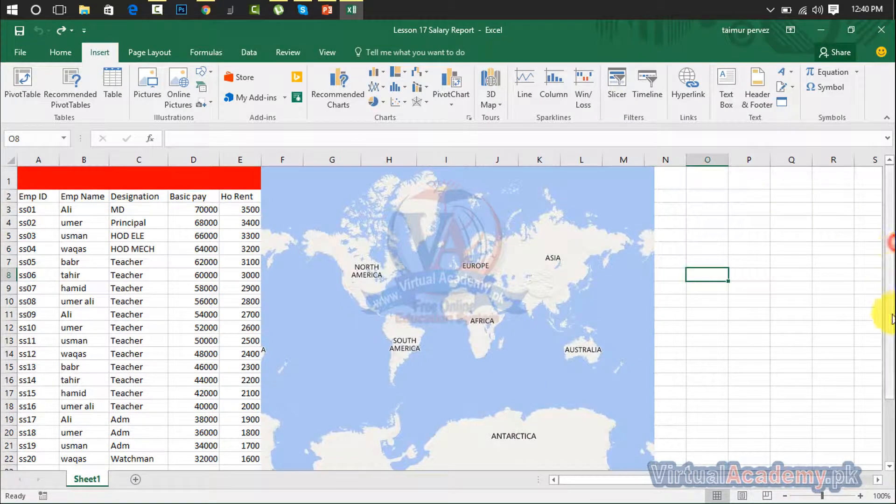
# Explore the world map in the Bing Maps add-in by panning across the continents
pyautogui.moveTo(887, 346); pyautogui.dragTo(884, 241)
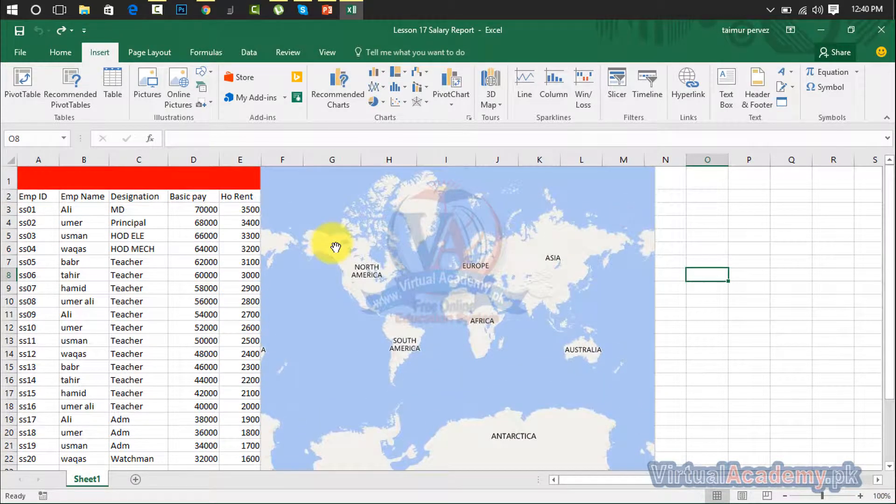
pyautogui.click(380, 250)
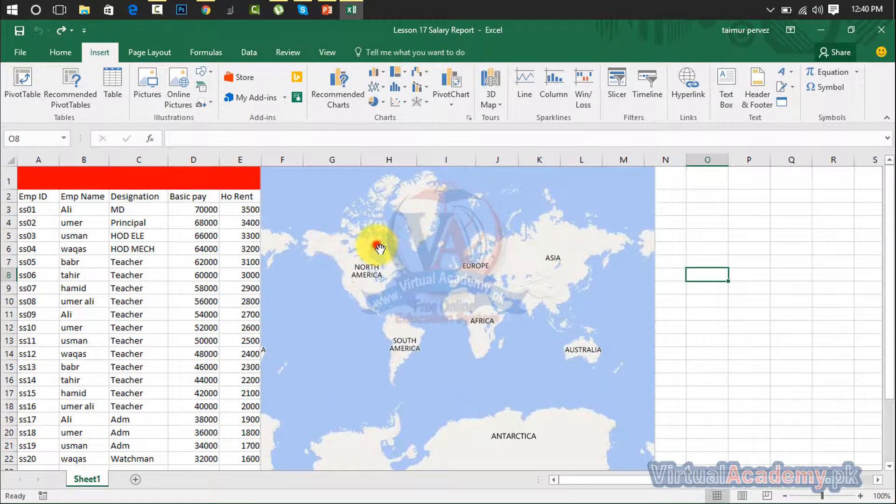
pyautogui.moveTo(380, 251); pyautogui.dragTo(889, 208)
pyautogui.moveTo(437, 275); pyautogui.dragTo(649, 341)
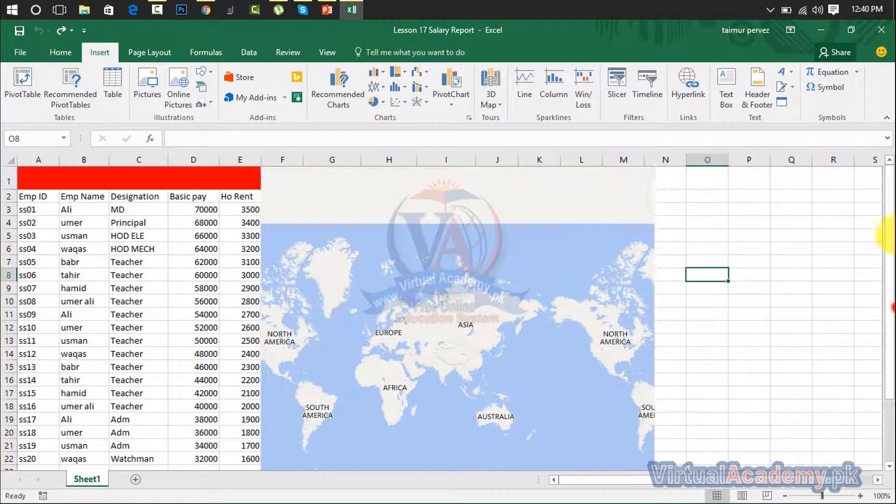
# Insert another Bing Maps add-in on the sheet and undo its insertion
pyautogui.click(297, 76)
pyautogui.click(671, 314)
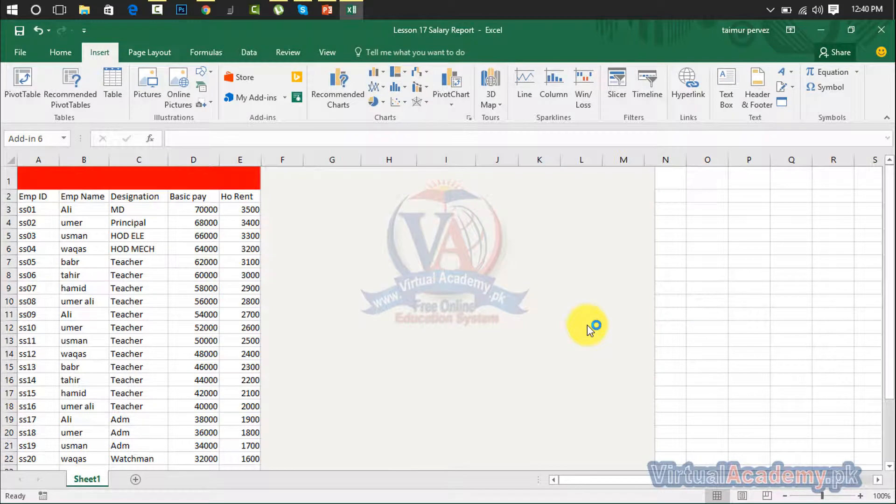
pyautogui.click(777, 275)
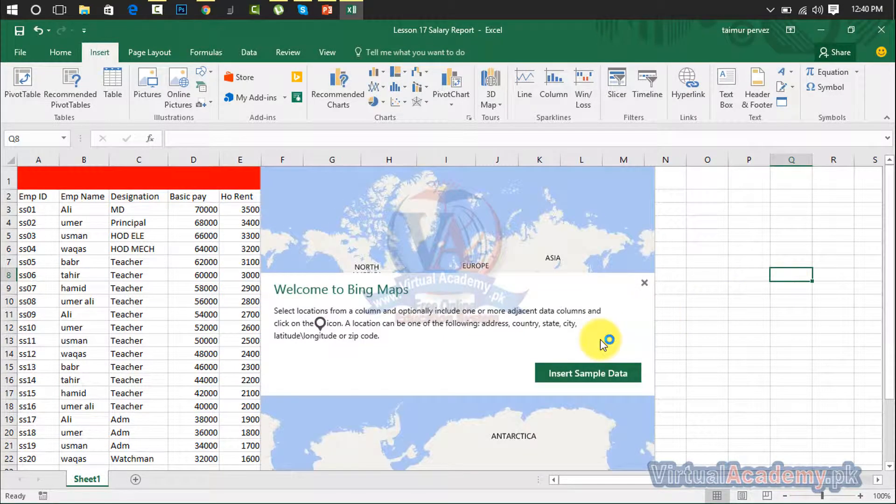
pyautogui.moveTo(891, 294); pyautogui.dragTo(894, 240)
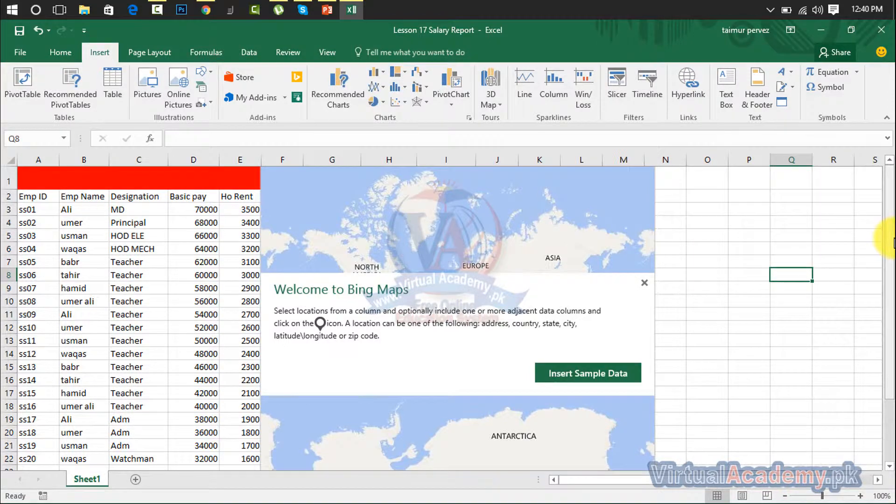
pyautogui.hotkey('ctrl', 'z')
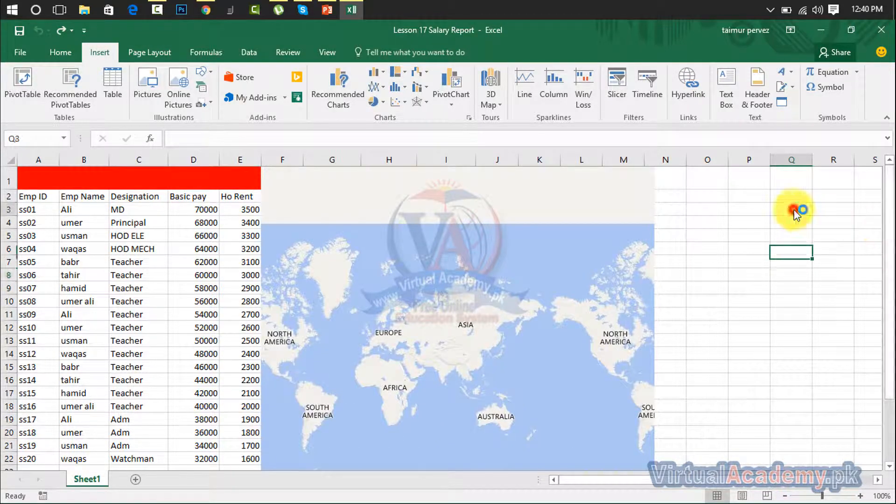
# Try to reopen Lesson 17 Salary Report from the recent workbooks and close the workbook without saving it
pyautogui.click(794, 208)
pyautogui.click(9, 51)
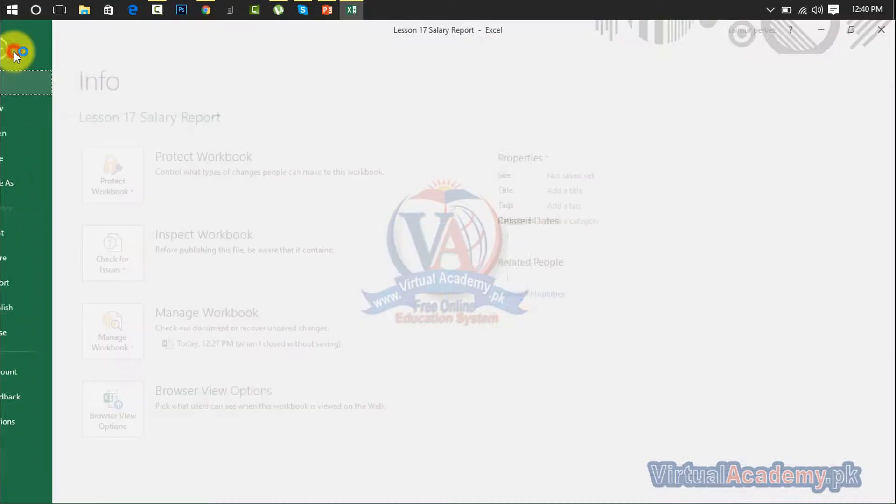
pyautogui.click(32, 126)
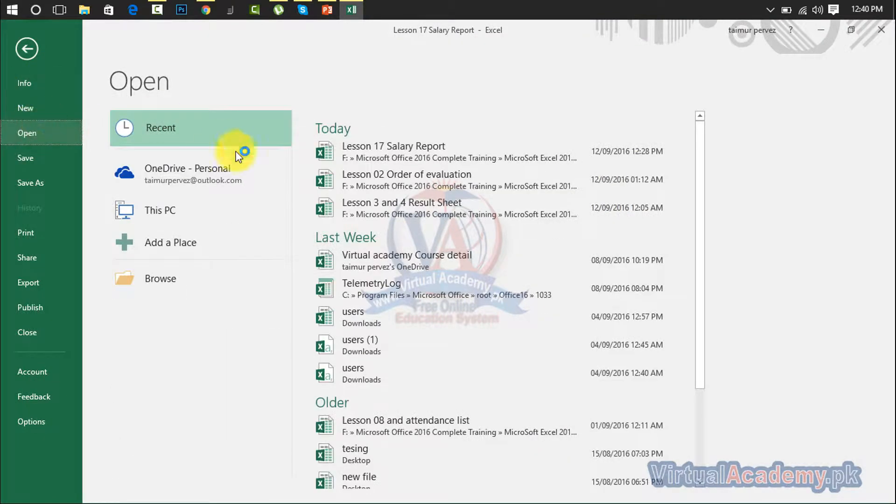
pyautogui.click(358, 145)
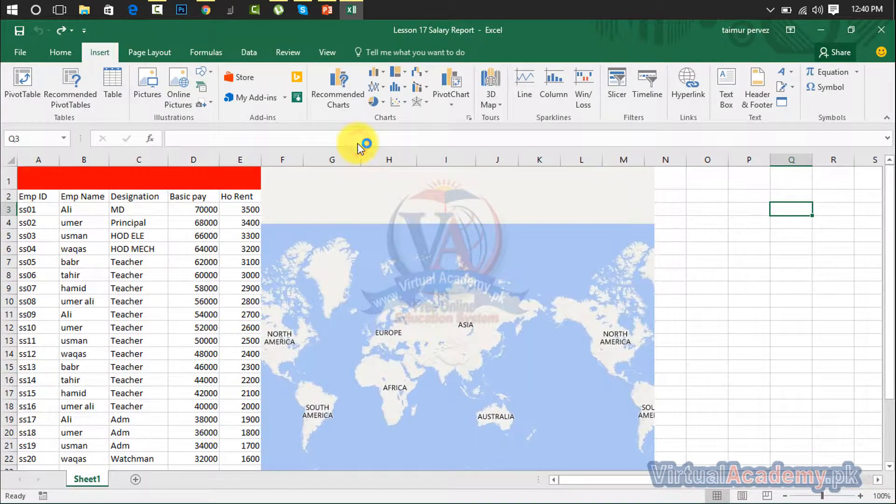
pyautogui.click(872, 28)
pyautogui.click(446, 284)
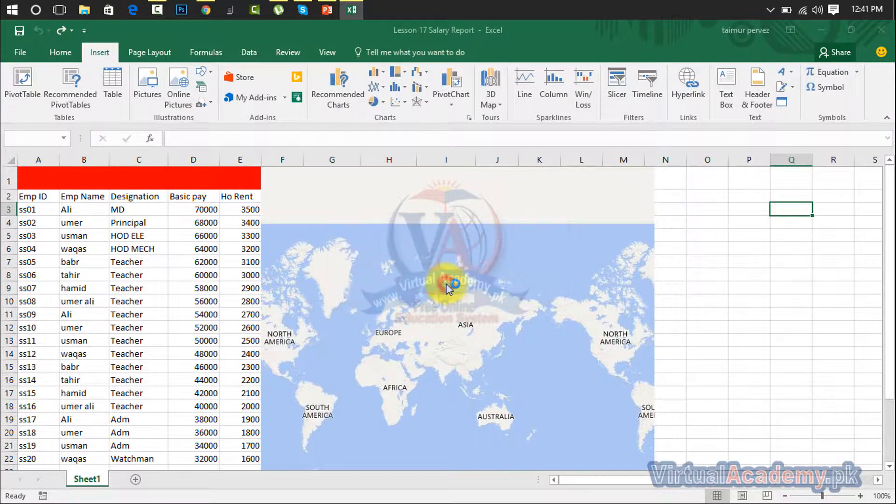
# Start Excel again and open the recent workbook Lesson 17 Salary Report
pyautogui.press('super')
pyautogui.write('exce')
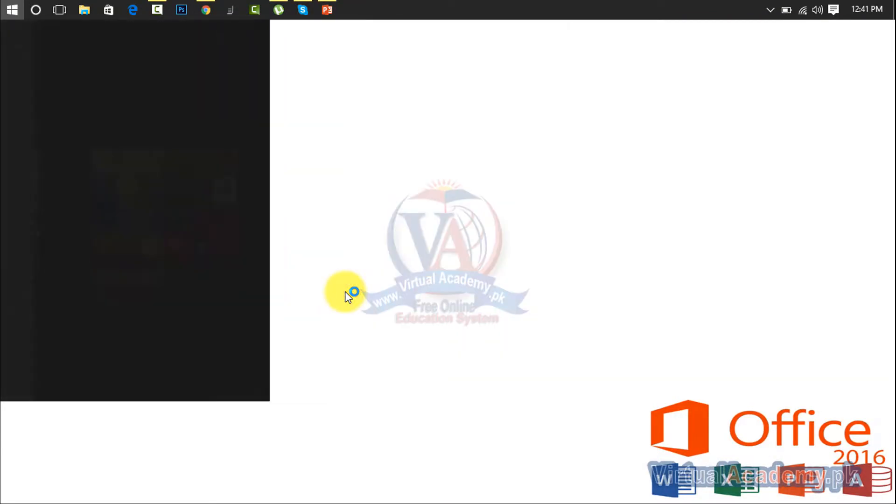
pyautogui.press('Return')
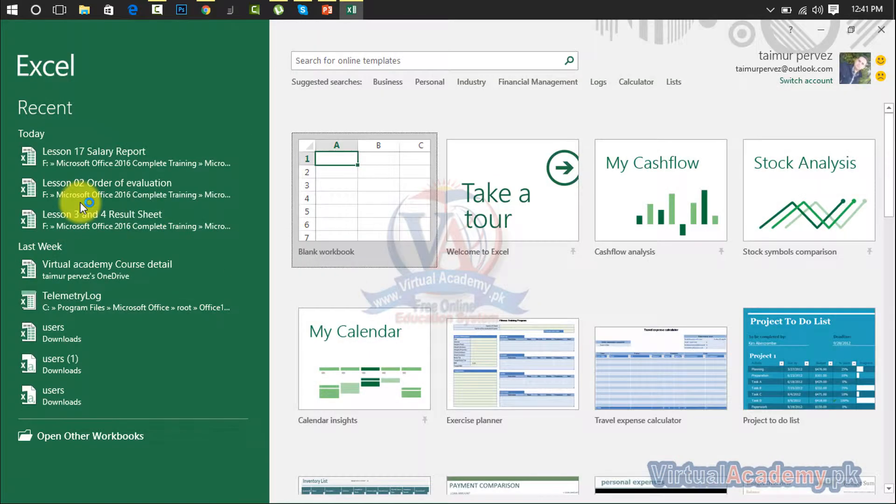
pyautogui.click(86, 159)
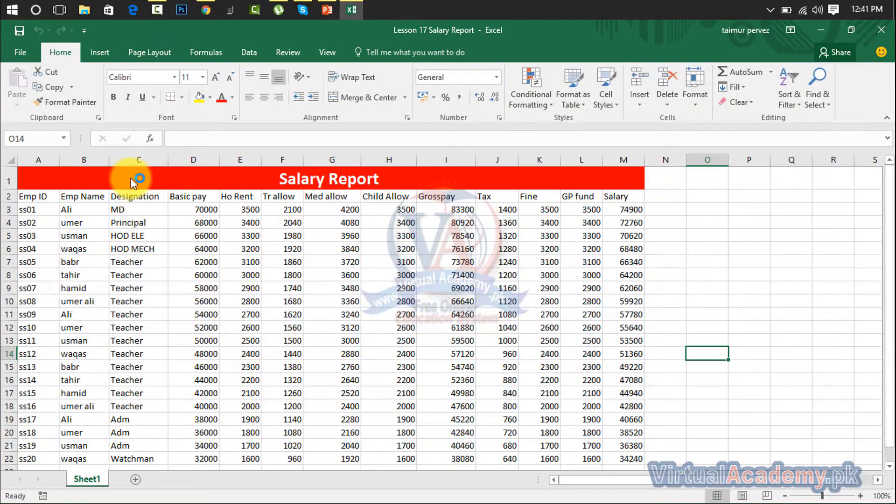
# Select the salary report data from A1 to M22 and bring up the recommended charts for it
pyautogui.click(100, 52)
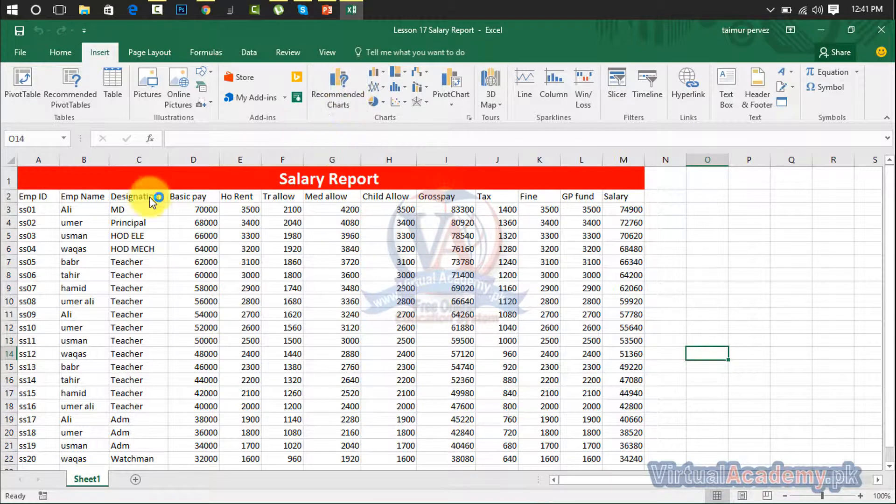
pyautogui.click(40, 186)
pyautogui.moveTo(40, 186); pyautogui.dragTo(189, 458)
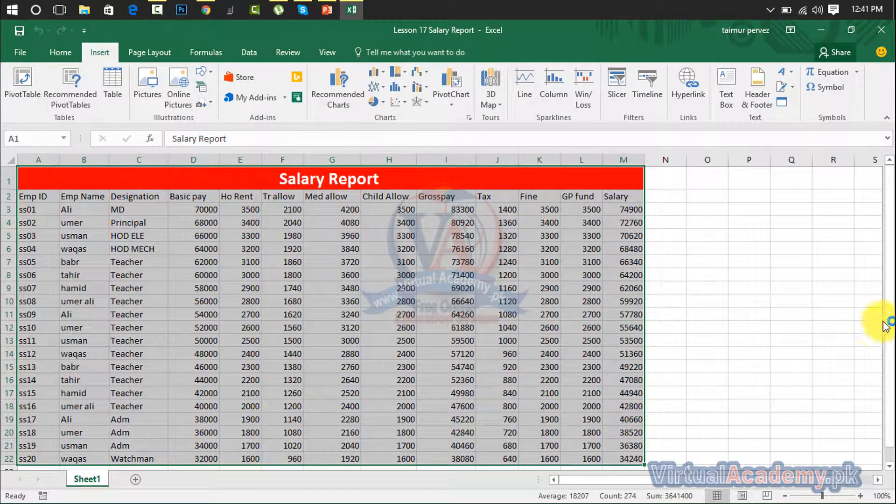
pyautogui.moveTo(889, 327); pyautogui.dragTo(873, 271)
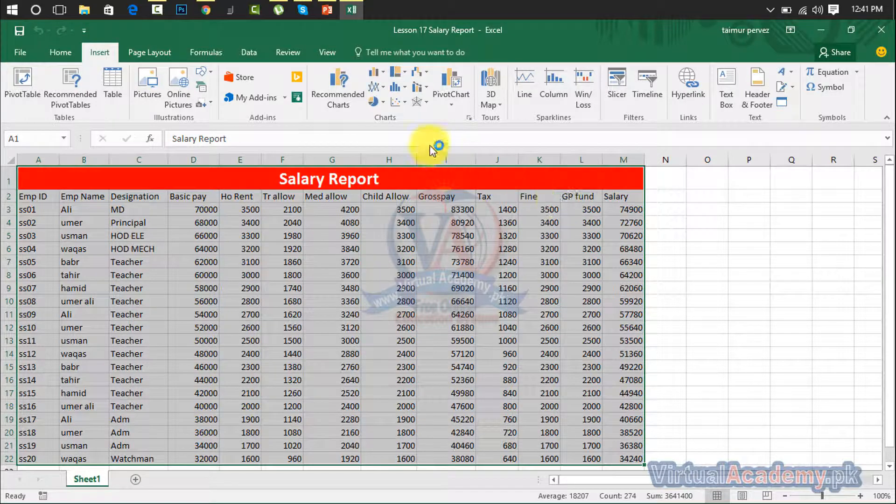
pyautogui.click(352, 99)
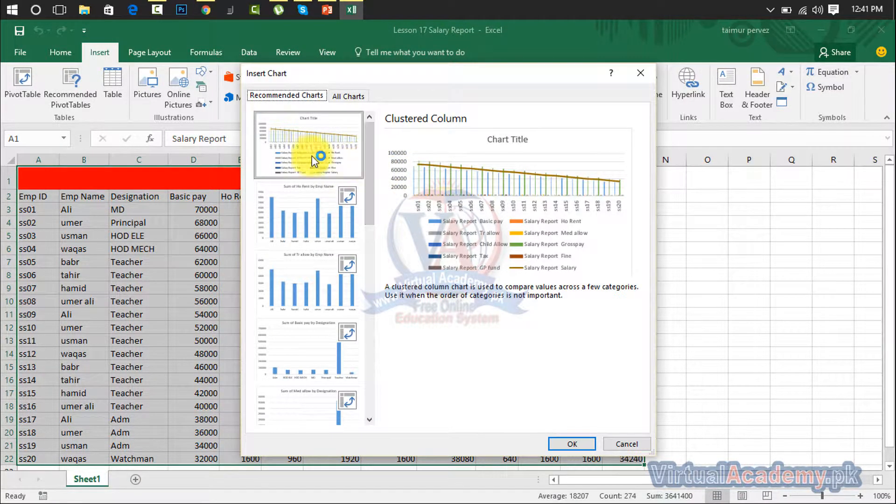
# Preview several recommended charts for the salary data and insert the Stacked Column chart
pyautogui.click(301, 150)
pyautogui.click(325, 211)
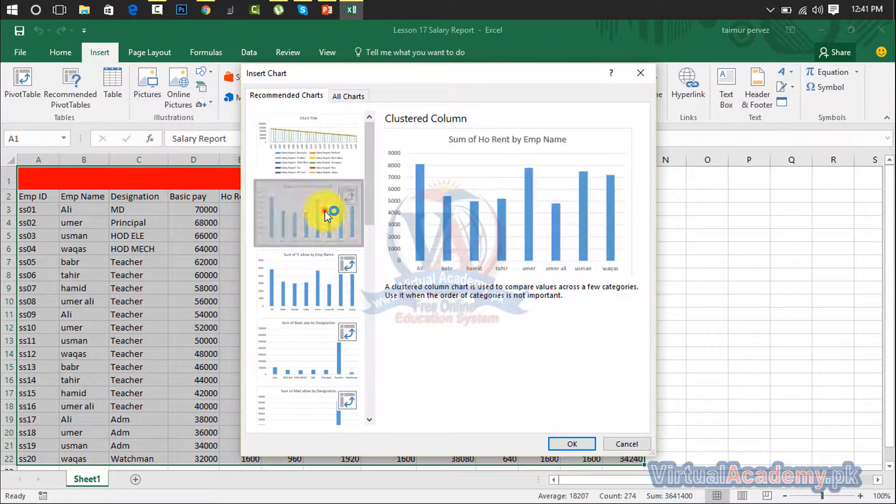
pyautogui.click(318, 275)
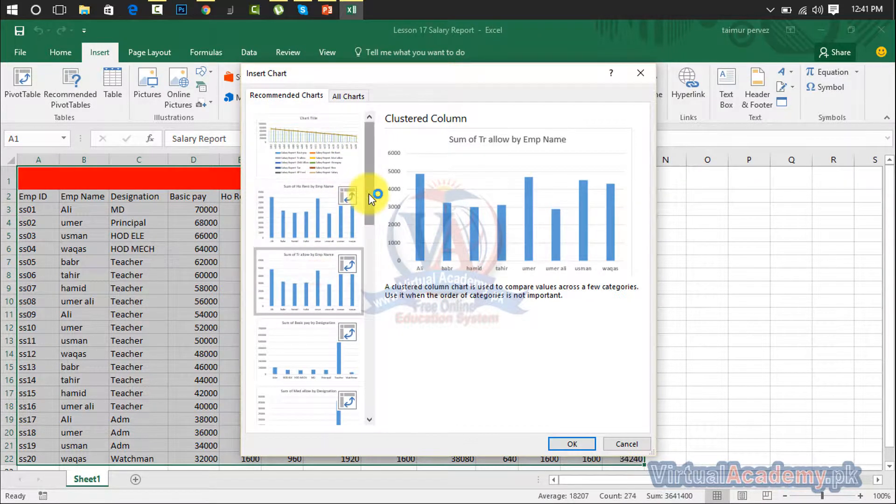
pyautogui.moveTo(370, 194); pyautogui.dragTo(361, 394)
pyautogui.click(334, 268)
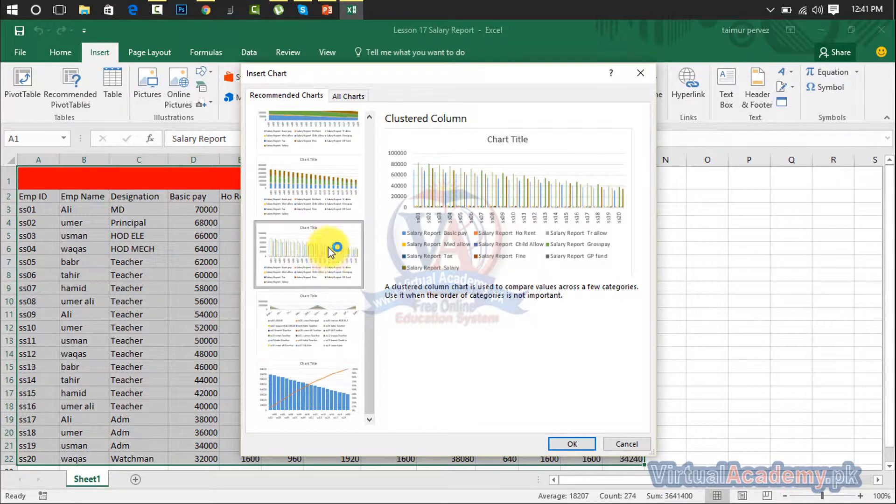
pyautogui.click(315, 194)
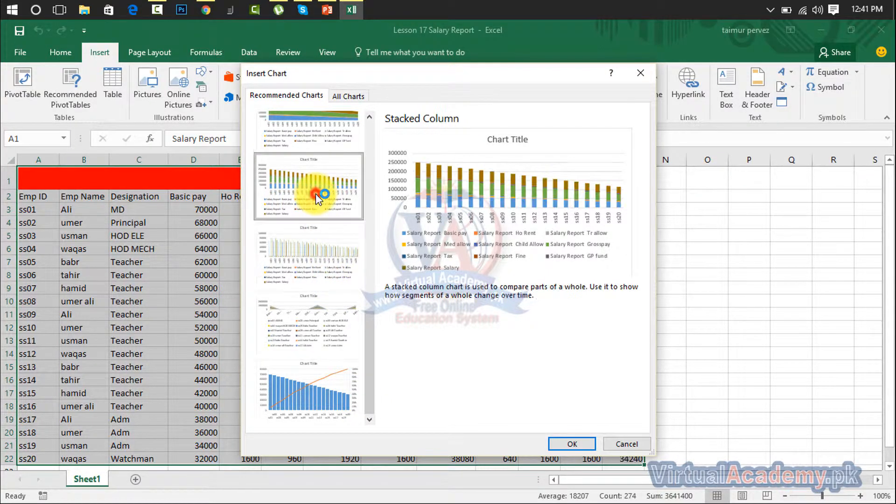
pyautogui.click(580, 442)
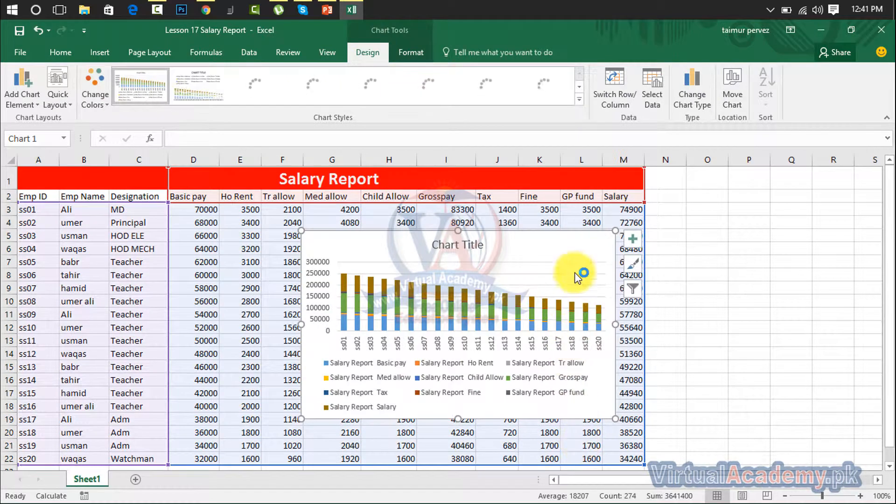
# Enlarge the stacked column chart so that it spans from column D to column P and down to row 22
pyautogui.moveTo(616, 231); pyautogui.dragTo(776, 179)
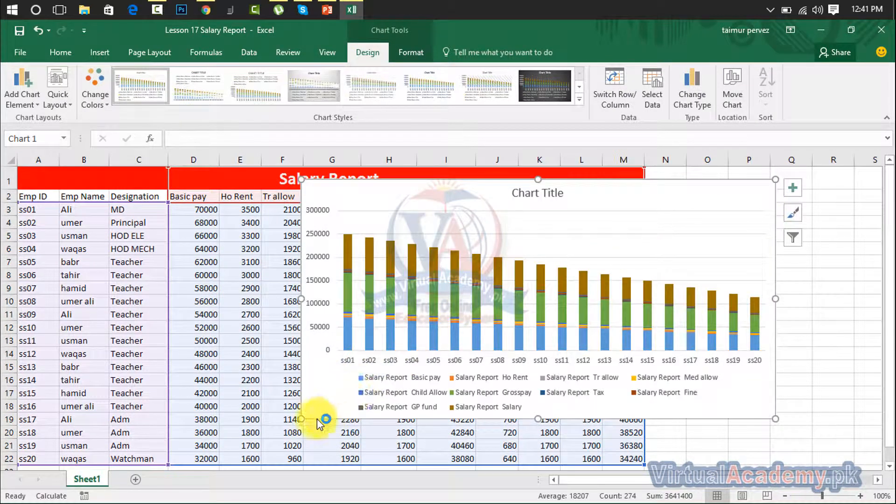
pyautogui.moveTo(302, 419); pyautogui.dragTo(170, 459)
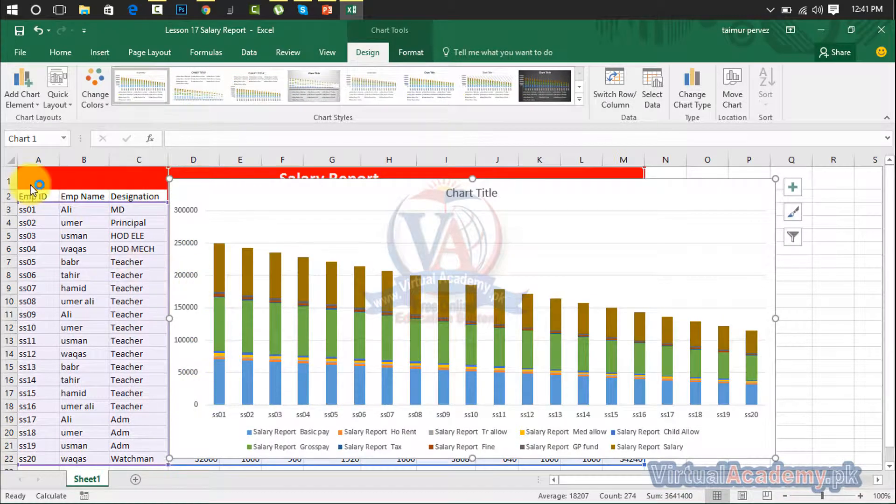
# Preview the axes and axis title options for the chart and change its title text to "Salary Report"
pyautogui.click(34, 103)
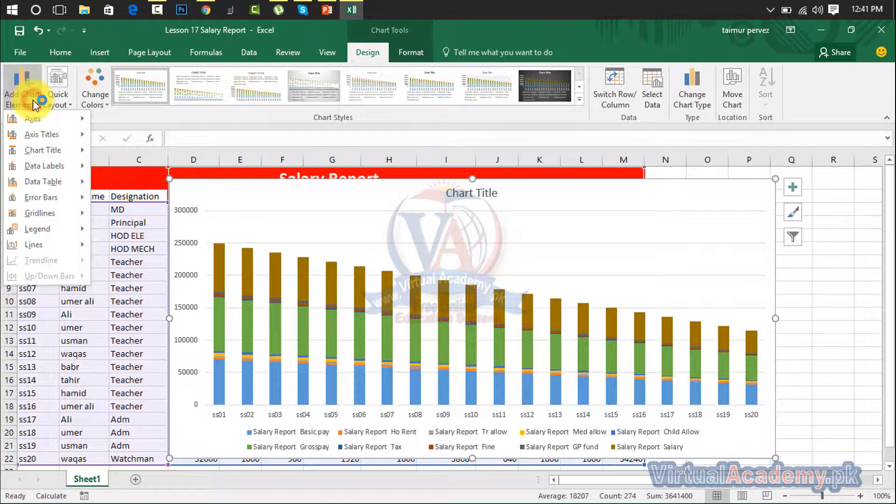
pyautogui.moveTo(37, 119)
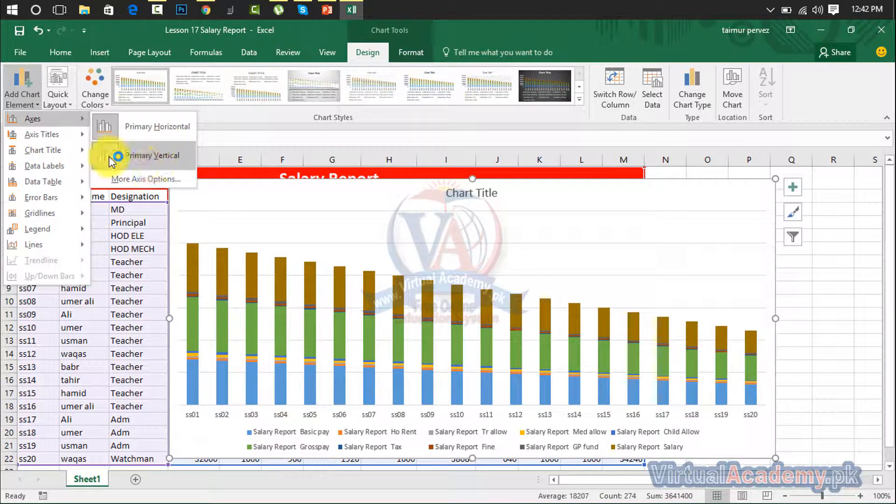
pyautogui.moveTo(74, 137)
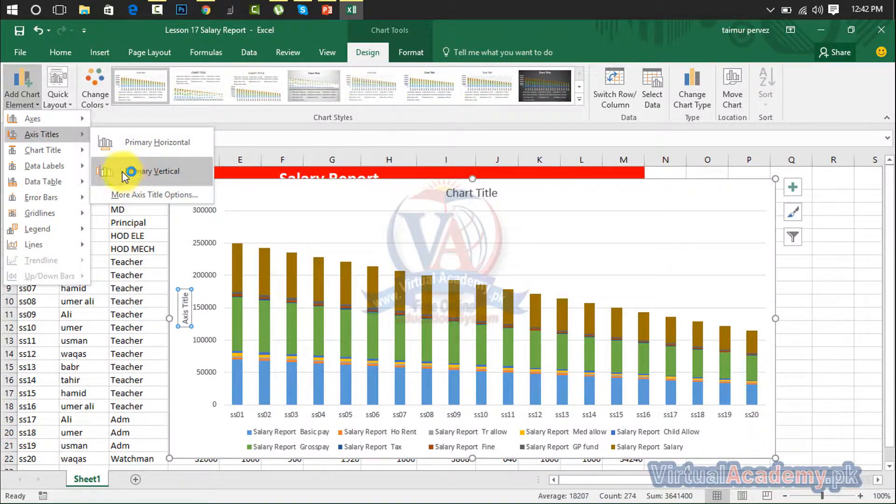
pyautogui.moveTo(74, 154)
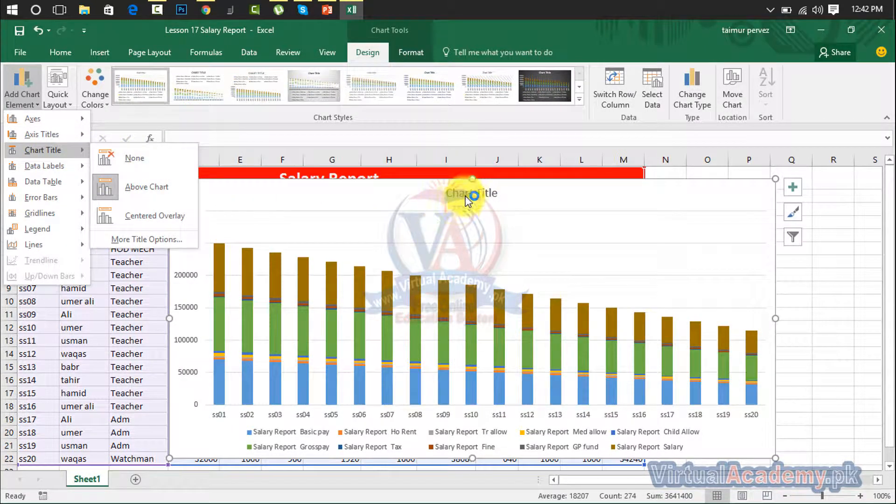
pyautogui.click(471, 195)
pyautogui.doubleClick(479, 192)
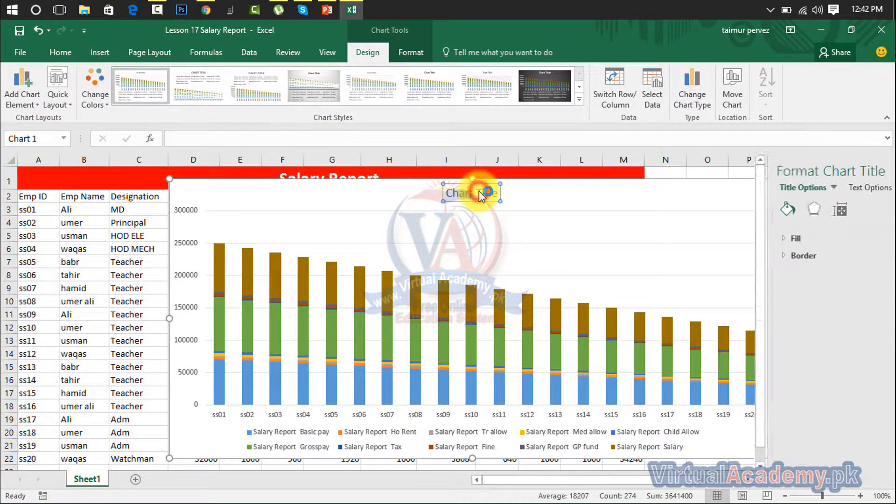
pyautogui.write('S')
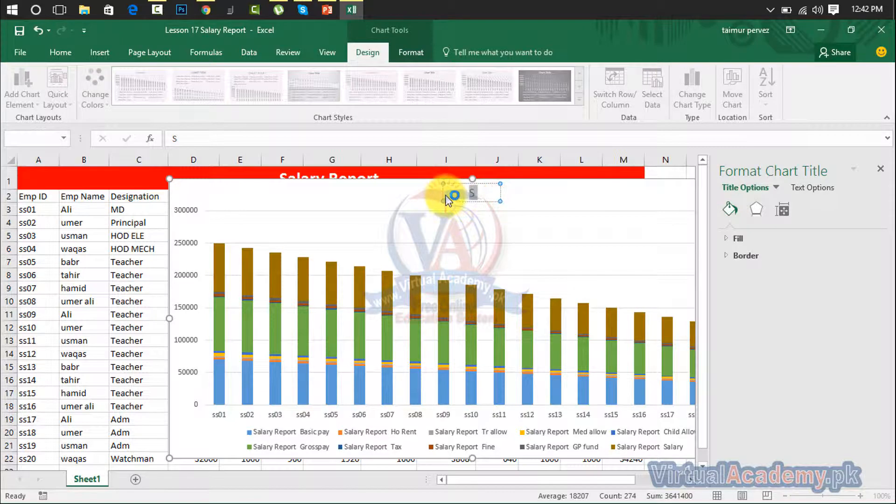
pyautogui.press('Return')
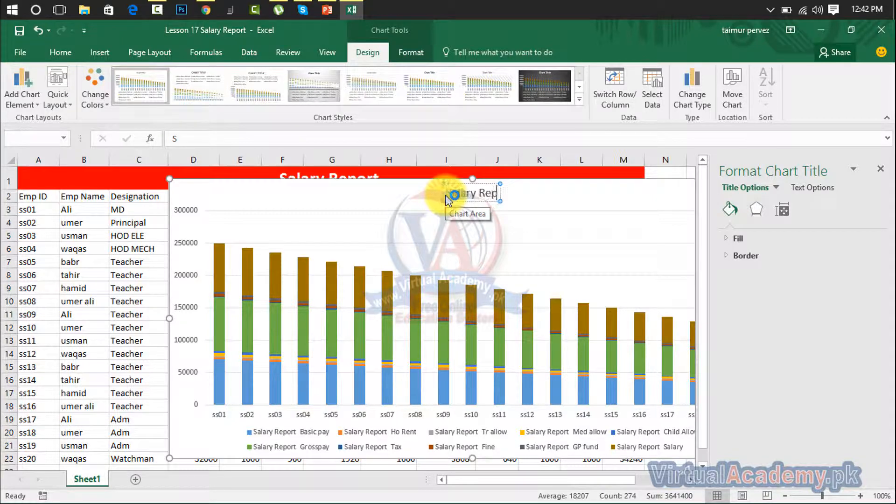
pyautogui.write('ort')
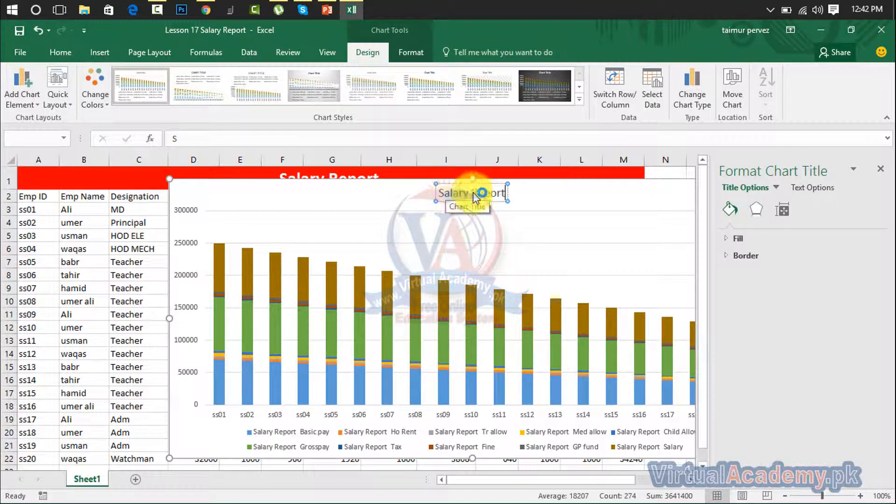
pyautogui.click(556, 224)
pyautogui.click(489, 192)
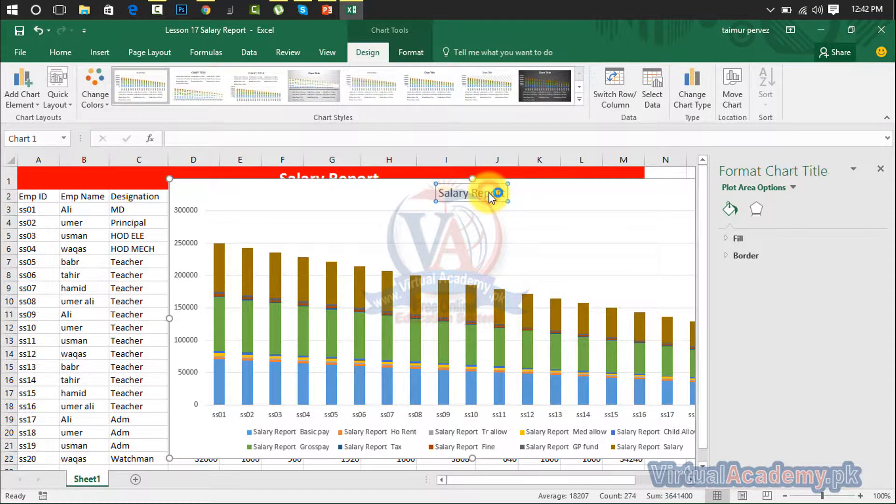
# Examine the chart element options for chart title, data labels, data table, error bars, gridlines and legend without applying any
pyautogui.click(31, 103)
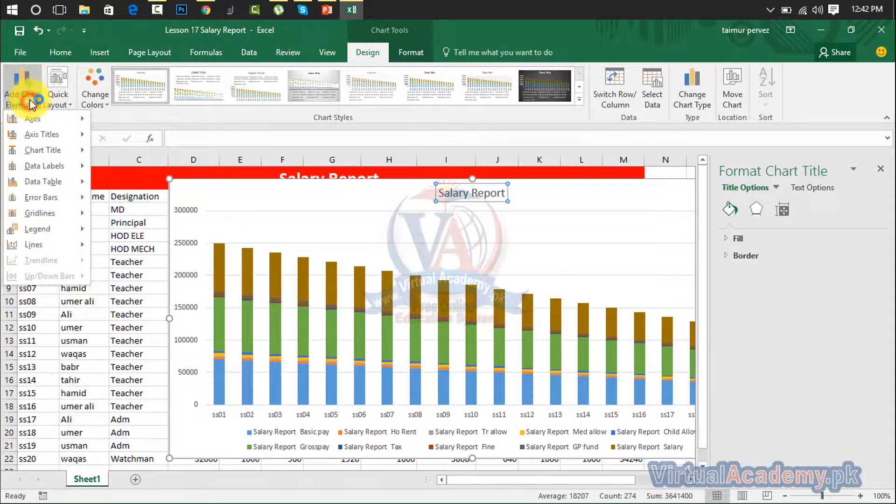
pyautogui.click(203, 191)
pyautogui.click(203, 192)
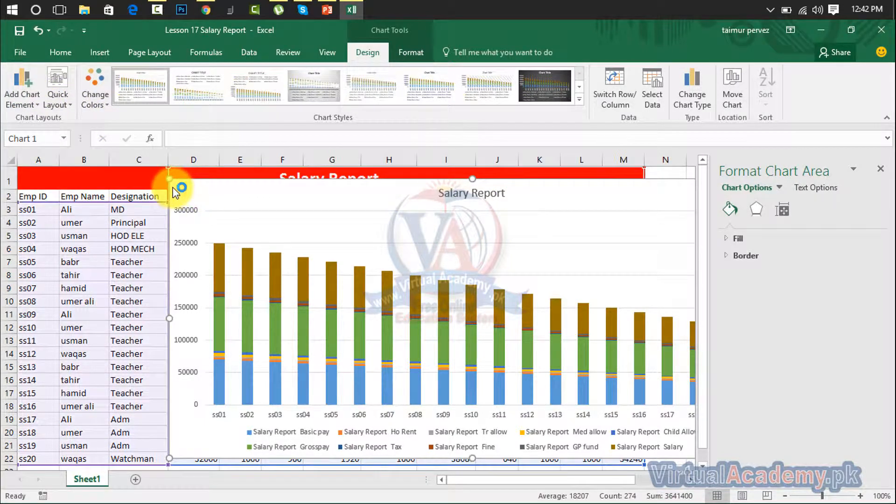
pyautogui.click(29, 100)
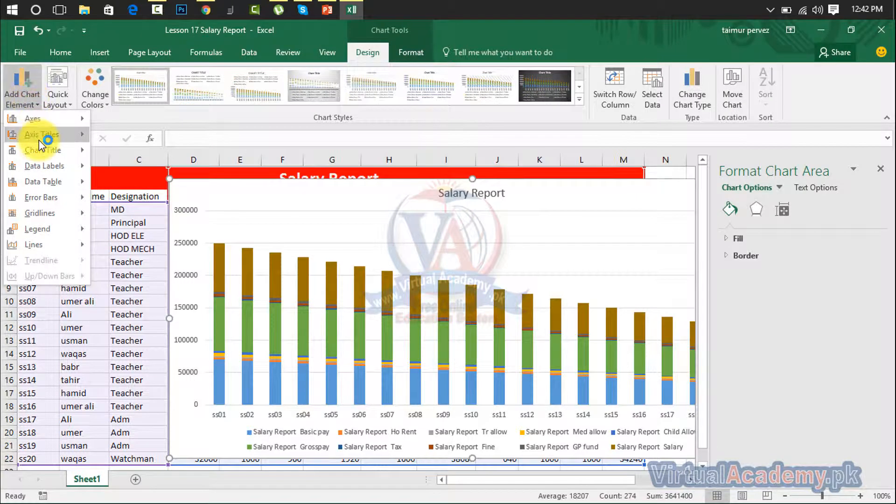
pyautogui.moveTo(47, 150)
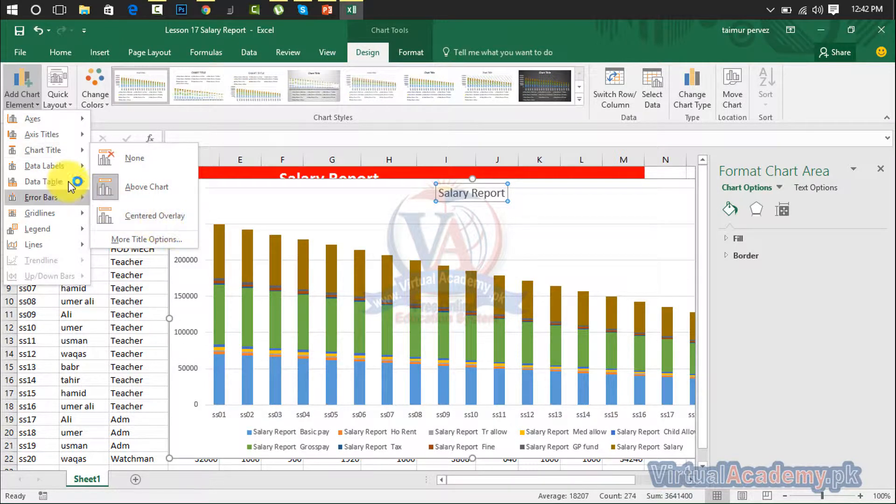
pyautogui.moveTo(57, 181)
pyautogui.moveTo(51, 166)
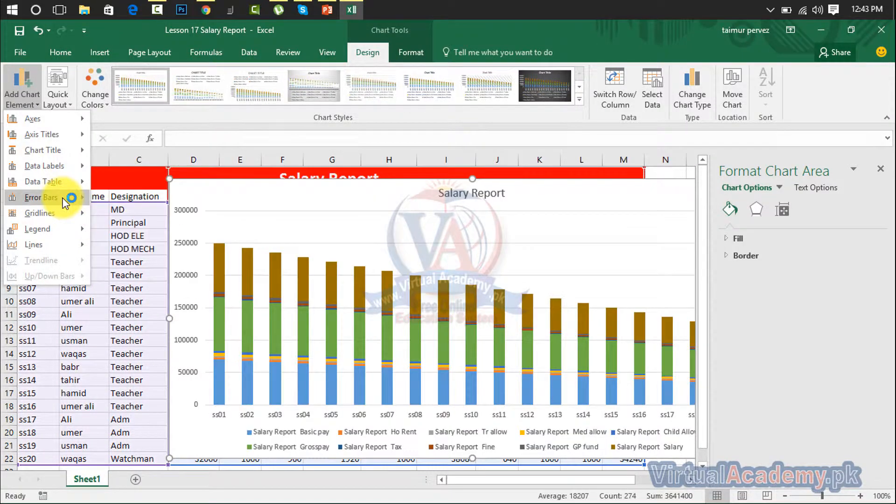
pyautogui.moveTo(64, 199)
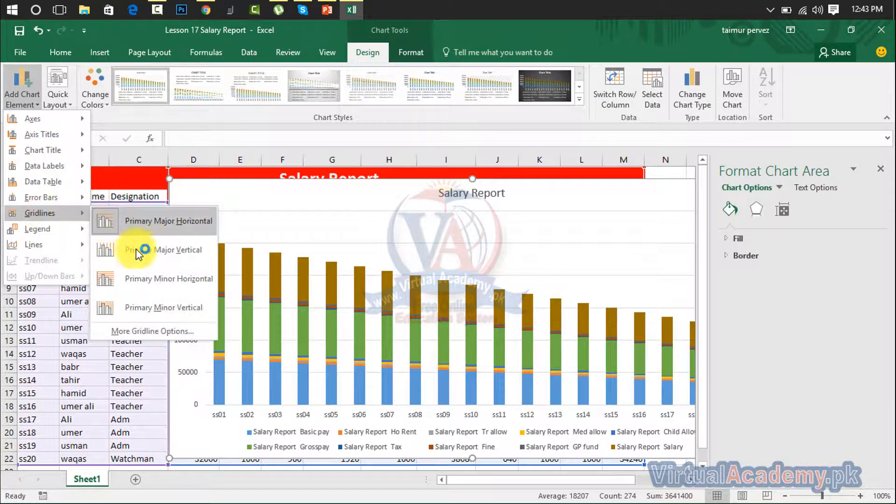
pyautogui.moveTo(60, 232)
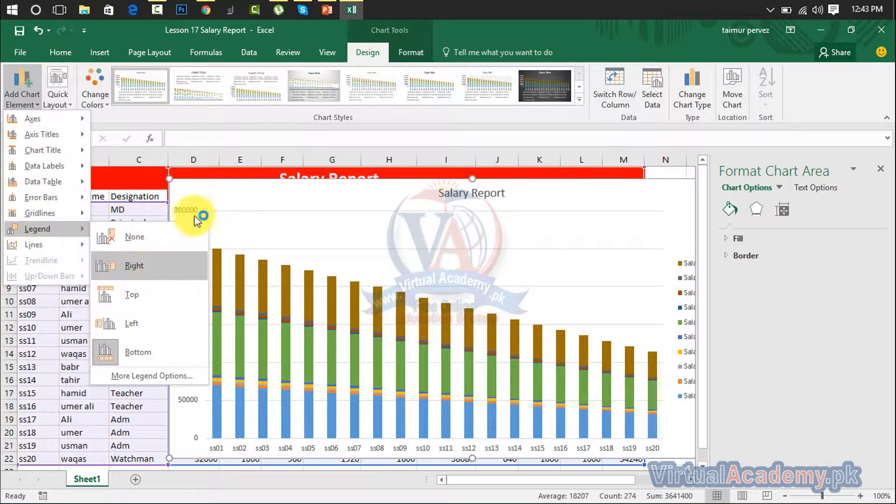
# Close the chart area formatting pane and preview the Lines options and quick layouts for the chart
pyautogui.click(882, 167)
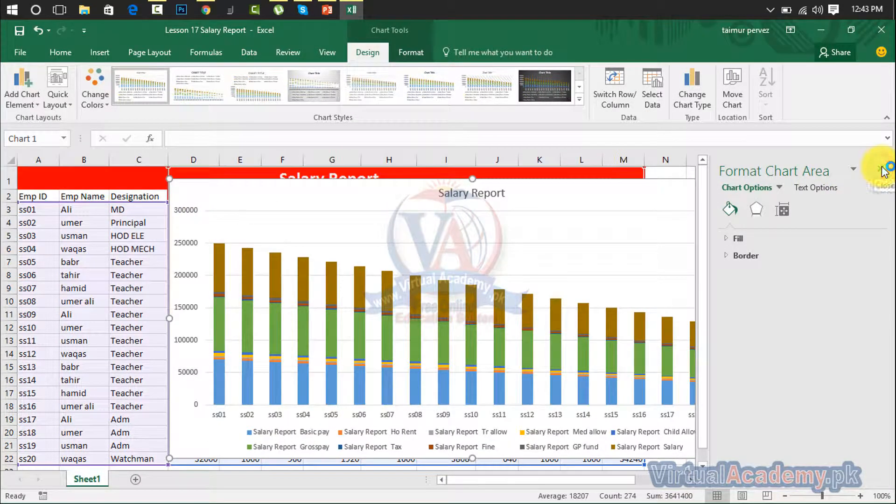
pyautogui.click(882, 169)
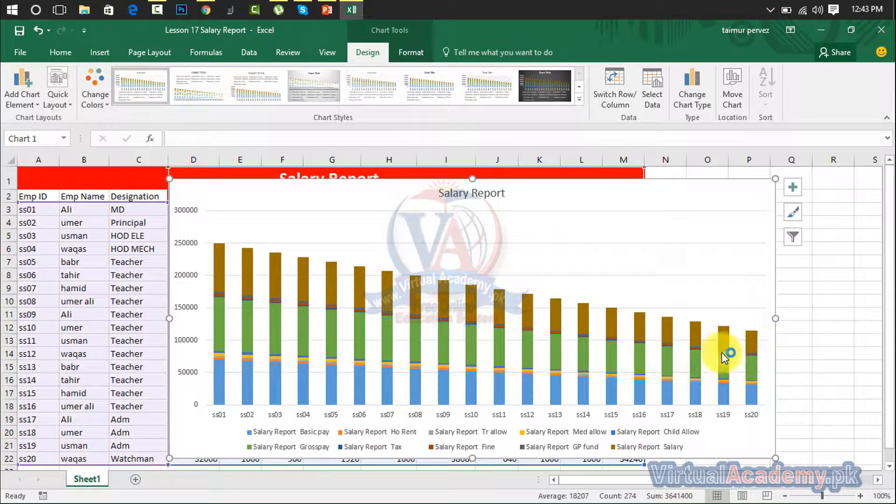
pyautogui.click(38, 94)
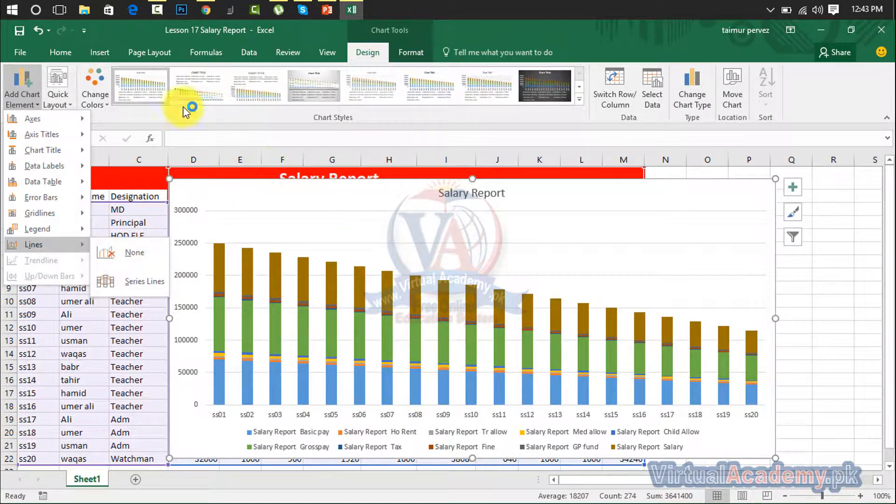
pyautogui.click(59, 93)
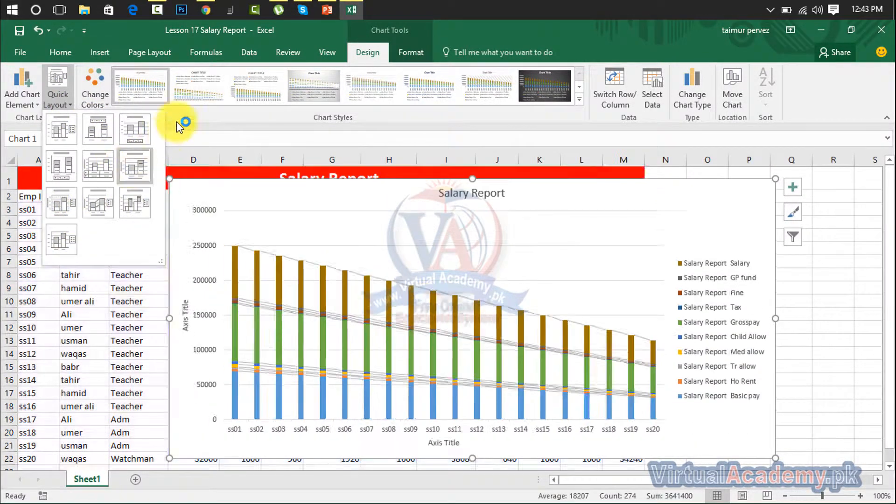
# Try the second, third and fourth chart styles on the column chart and apply the eighth style with the dark grey background
pyautogui.click(202, 86)
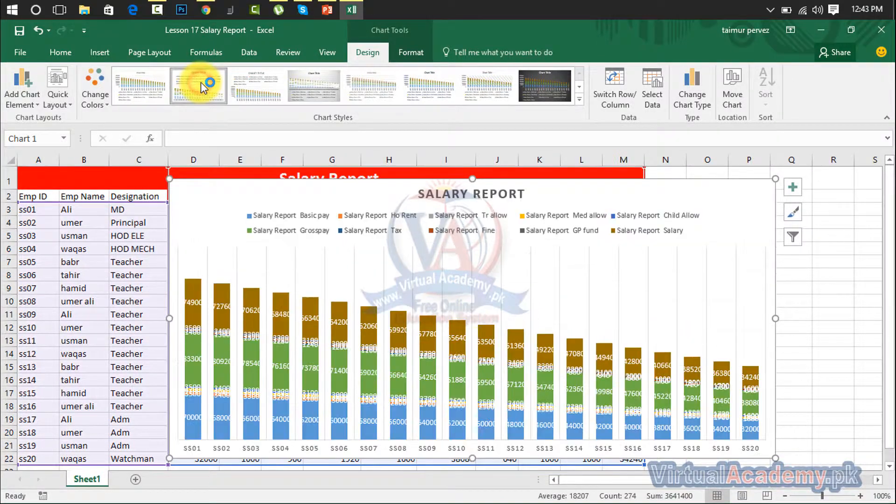
pyautogui.click(252, 84)
pyautogui.click(302, 85)
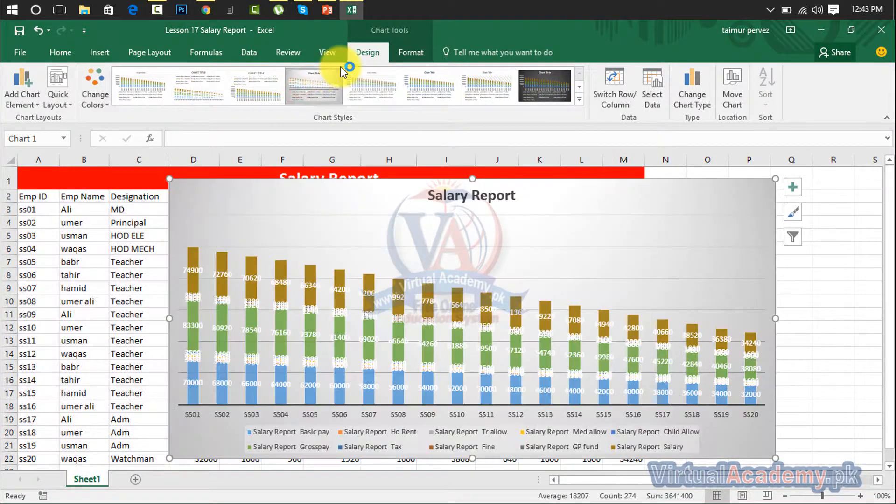
pyautogui.click(539, 84)
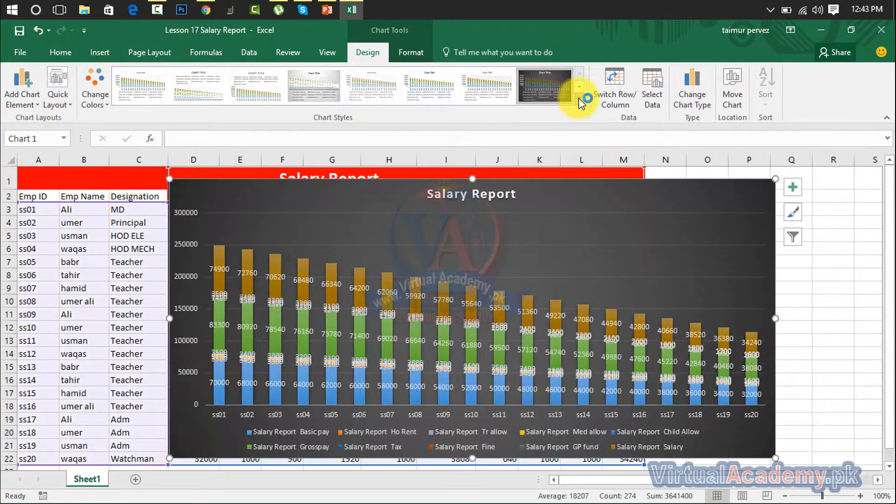
pyautogui.click(579, 99)
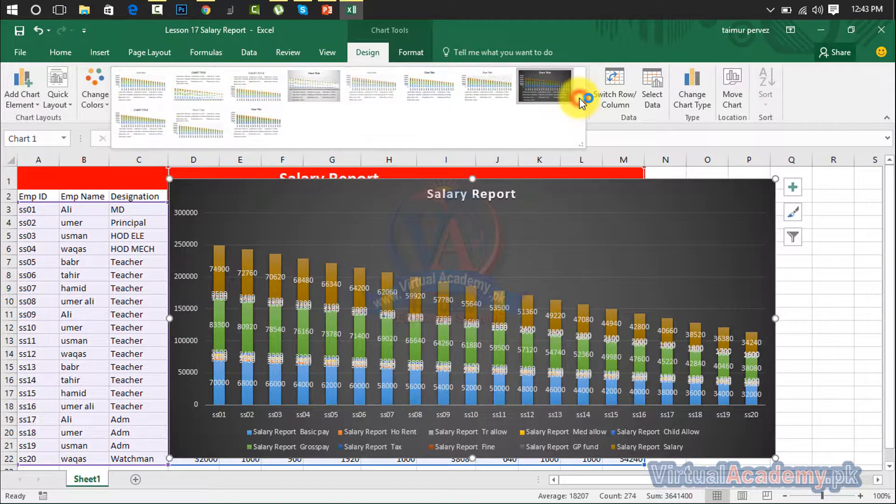
# Swap the chart's rows and columns and swap them back to compare both arrangements
pyautogui.click(631, 102)
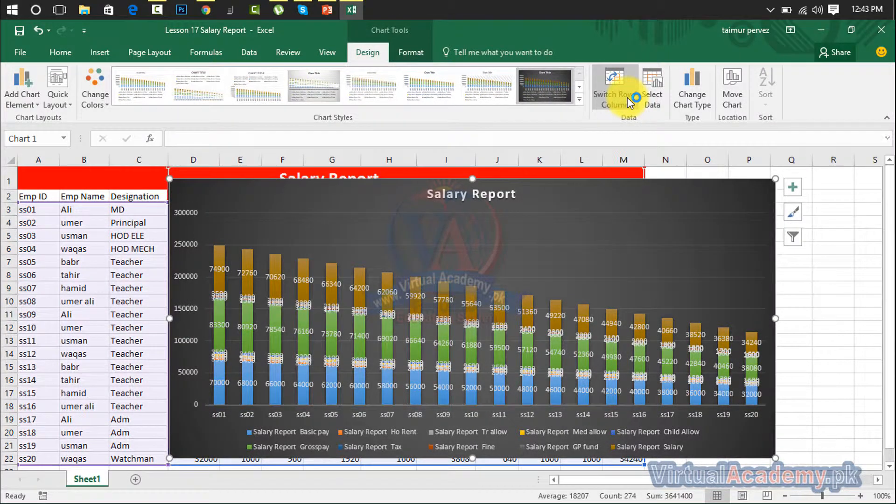
pyautogui.click(631, 102)
pyautogui.click(631, 102)
pyautogui.click(632, 102)
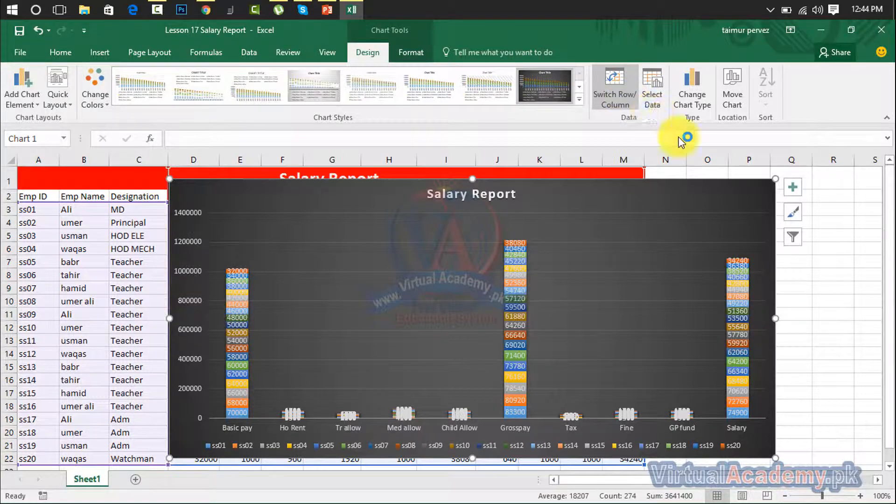
# Exclude the Basic pay, Ho Rent, Tr allow and Med allow series from the chart's source data
pyautogui.click(656, 107)
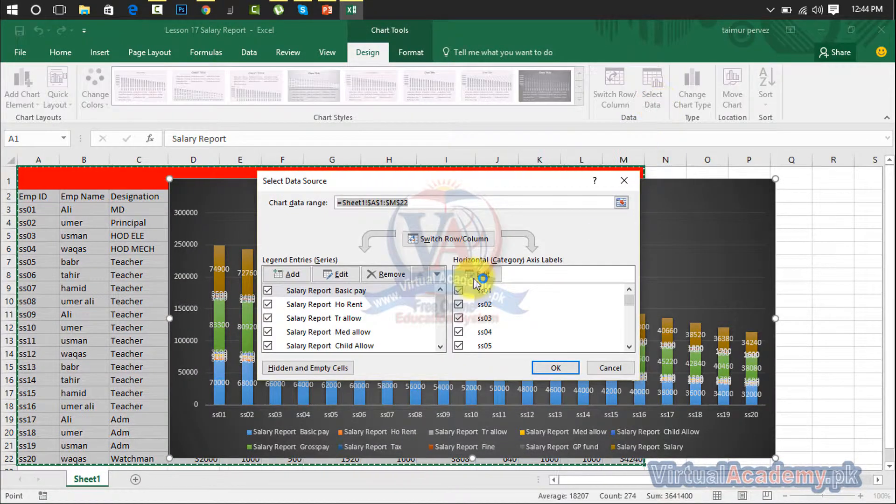
pyautogui.moveTo(406, 181); pyautogui.dragTo(588, 137)
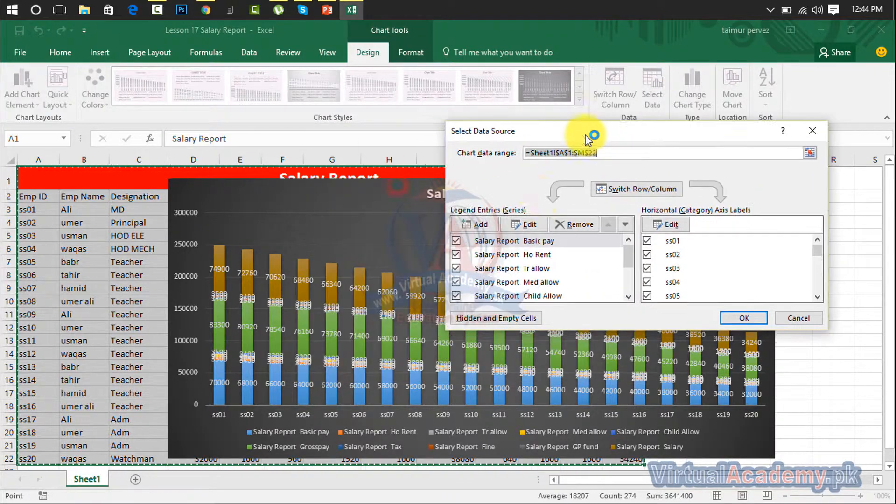
pyautogui.click(457, 242)
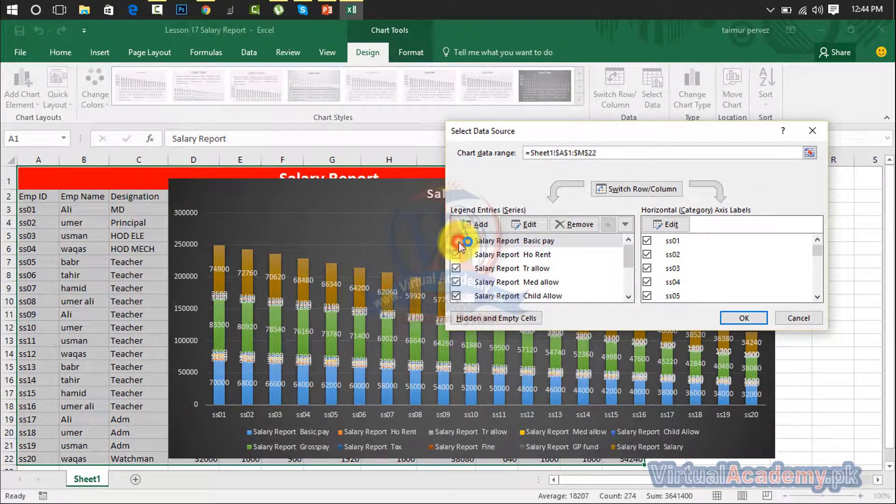
pyautogui.click(458, 255)
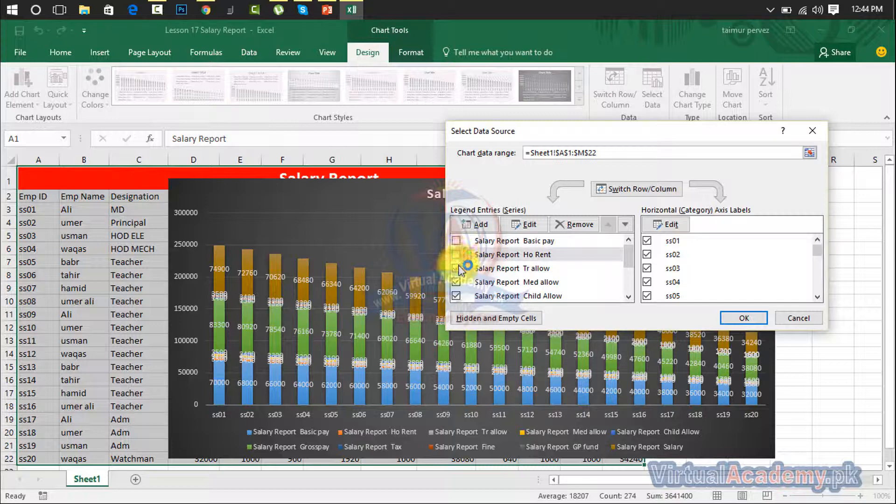
pyautogui.click(458, 268)
pyautogui.click(457, 282)
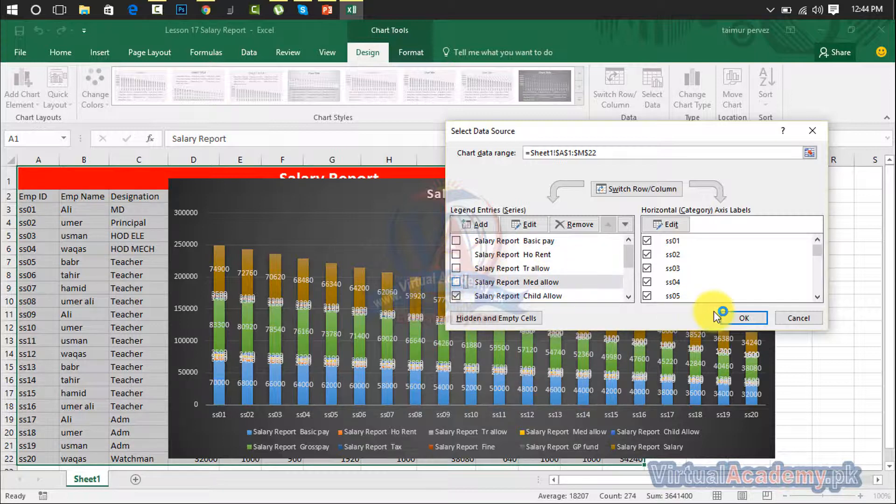
pyautogui.click(743, 318)
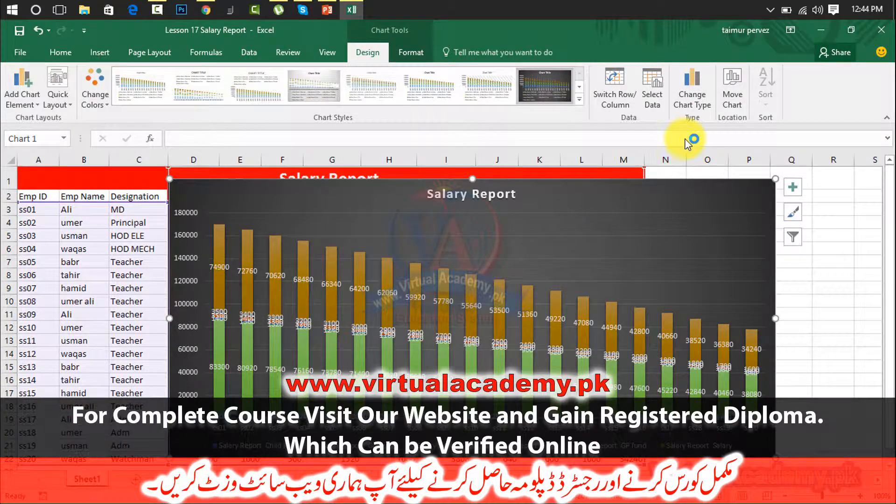
# Look at the Line chart type, change the chart to a Pie chart and apply chart Style 7
pyautogui.click(692, 96)
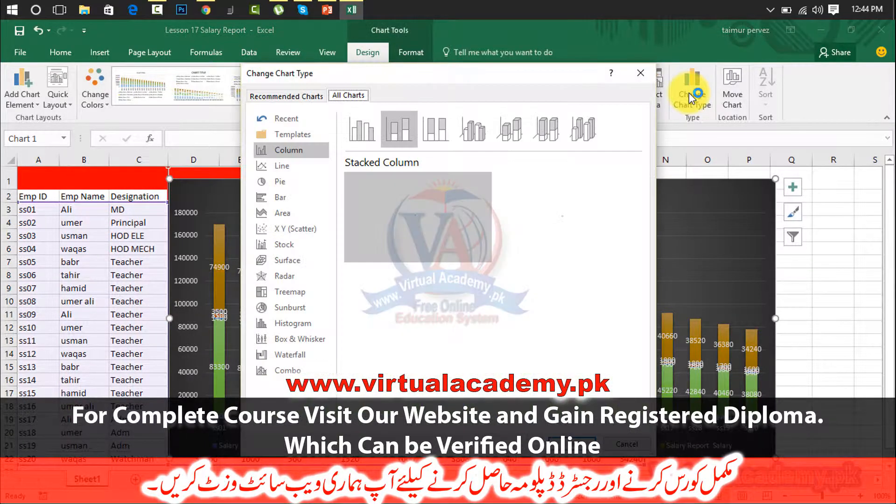
pyautogui.click(271, 164)
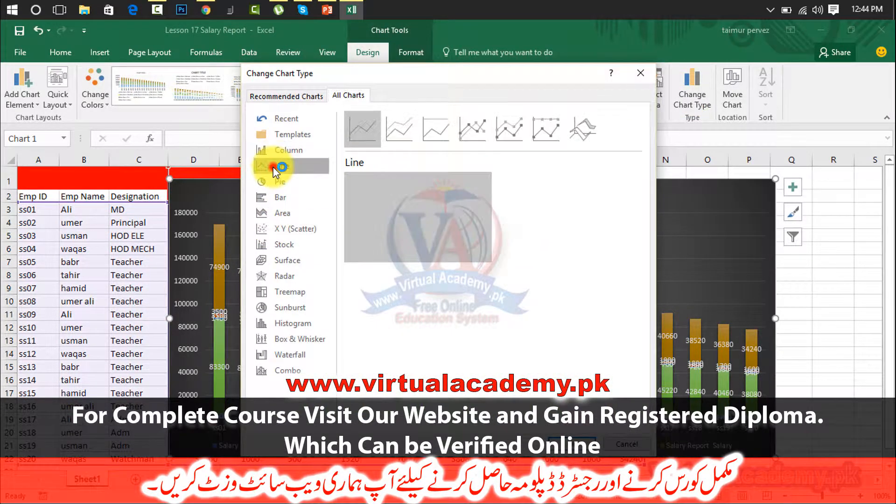
pyautogui.click(280, 184)
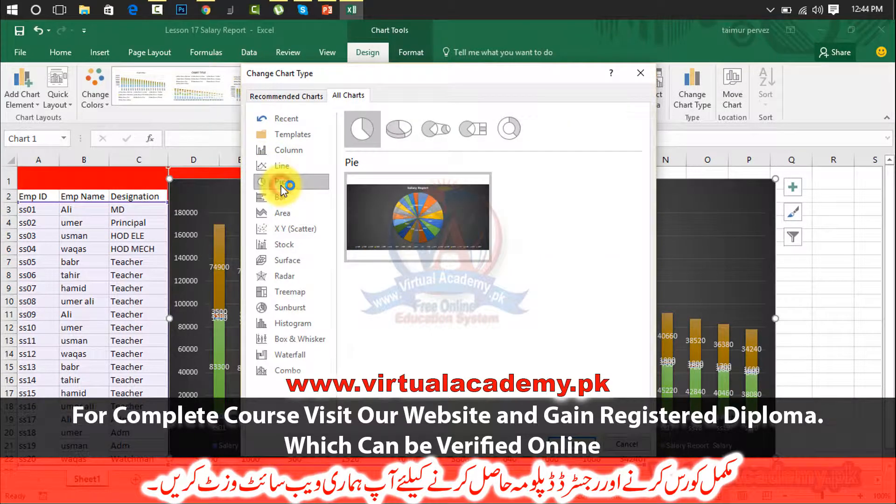
pyautogui.moveTo(411, 213)
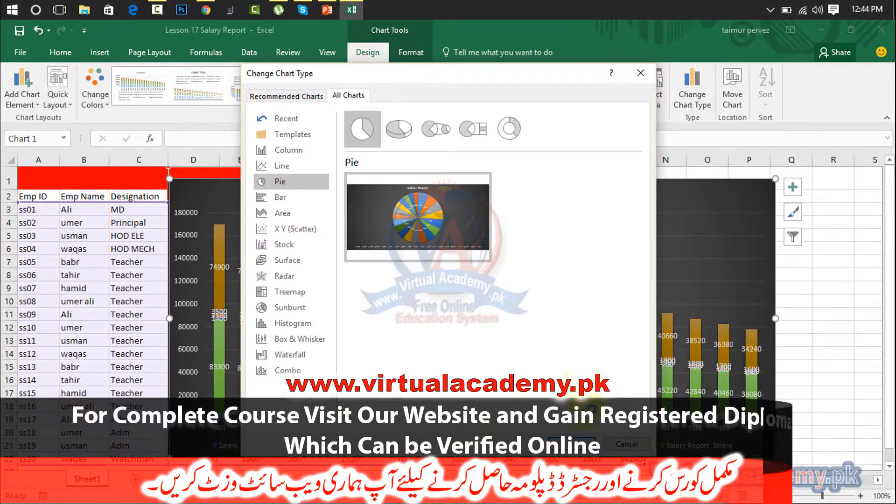
pyautogui.click(575, 441)
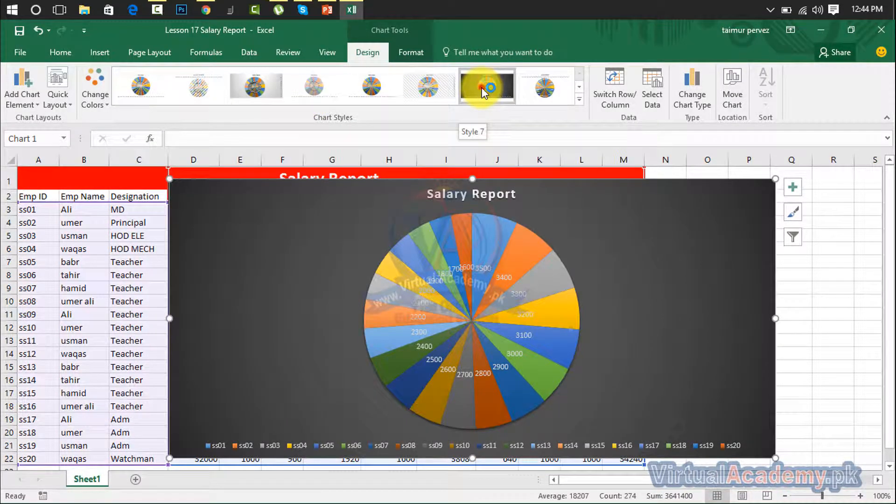
pyautogui.click(484, 89)
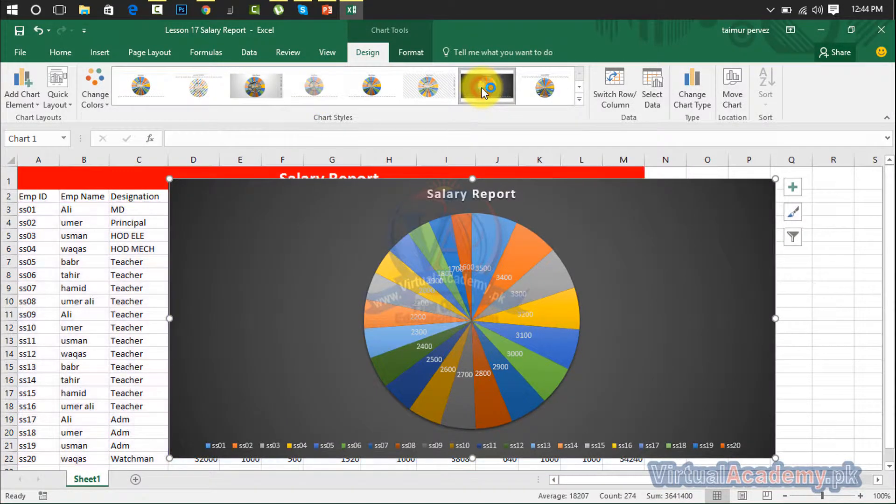
# Check the chart's placement options without moving it, then add a new blank worksheet and return to Sheet1
pyautogui.click(733, 85)
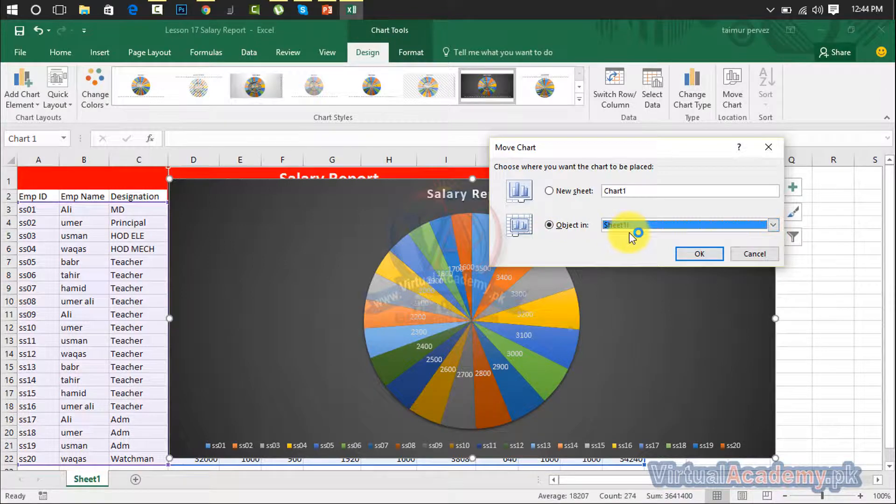
pyautogui.click(769, 148)
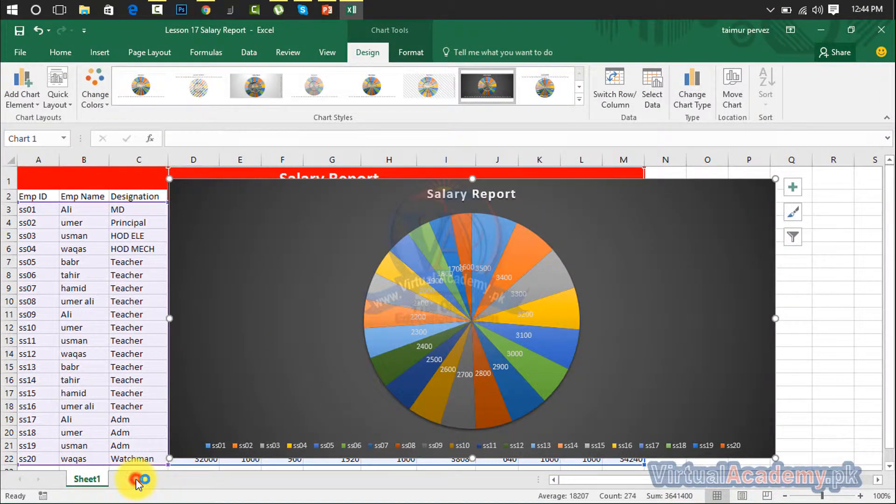
pyautogui.click(139, 481)
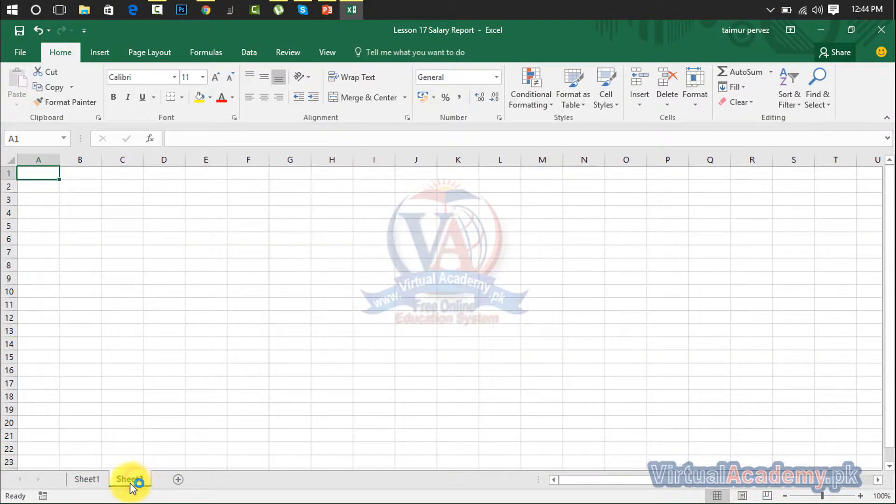
pyautogui.click(85, 481)
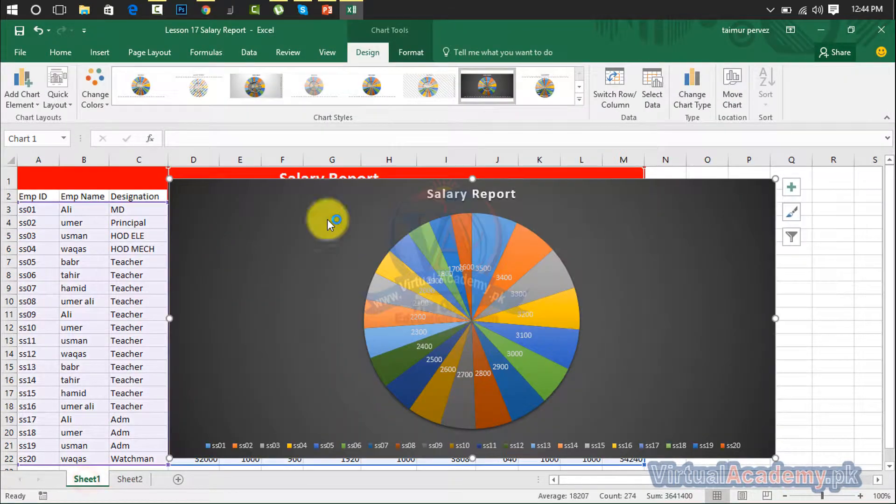
# Move the pie chart from Sheet1 into Sheet2 as an embedded object
pyautogui.click(730, 106)
pyautogui.click(668, 224)
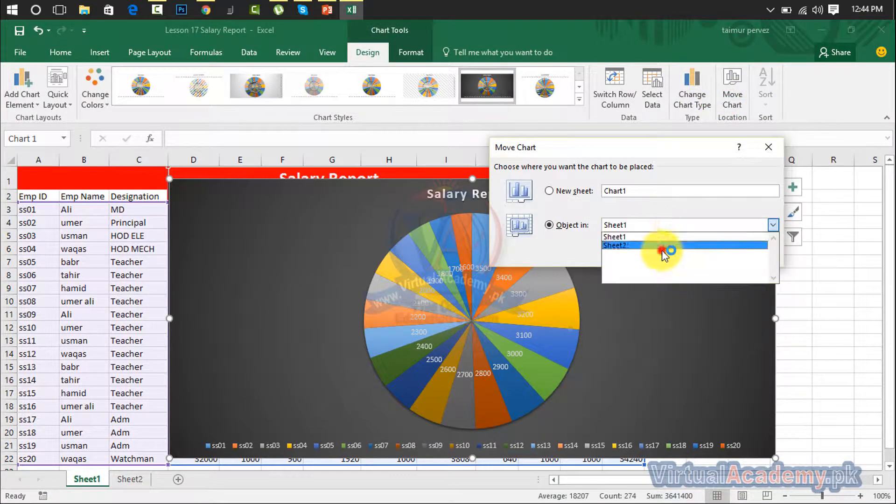
pyautogui.click(663, 249)
pyautogui.click(706, 254)
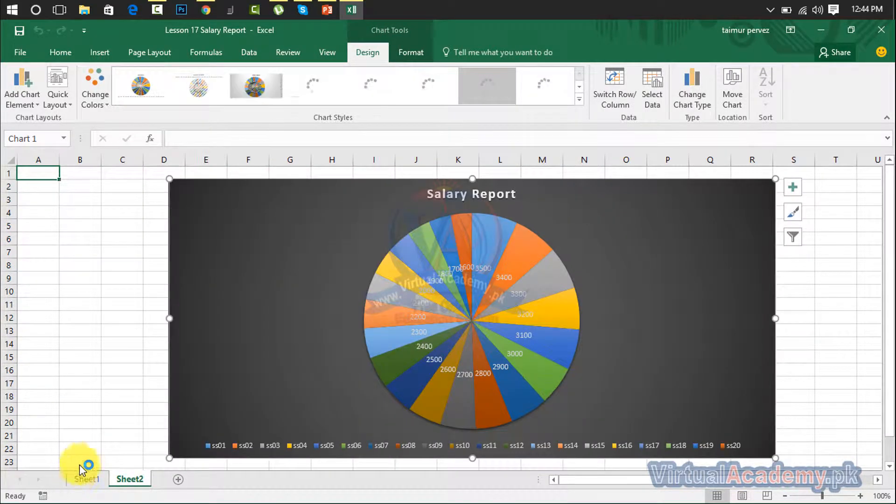
# Compare Sheet1 and Sheet2, then select the whole salary report table on Sheet1, including its title row
pyautogui.click(86, 478)
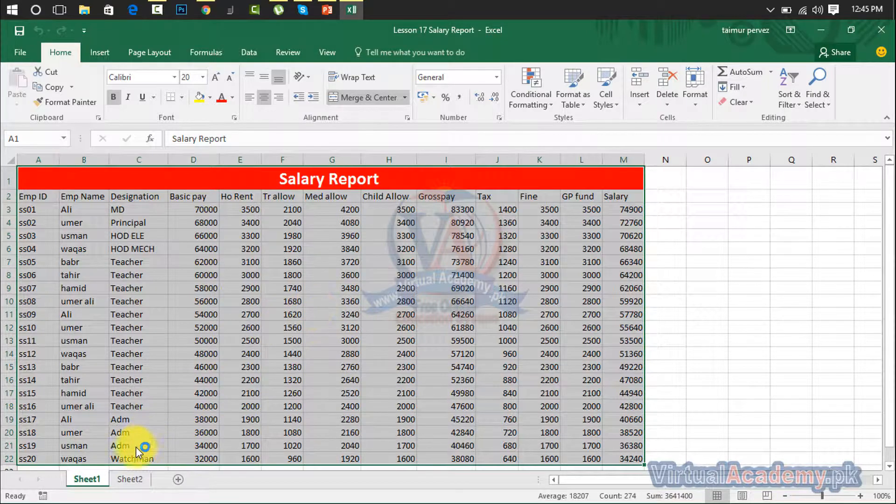
pyautogui.click(130, 481)
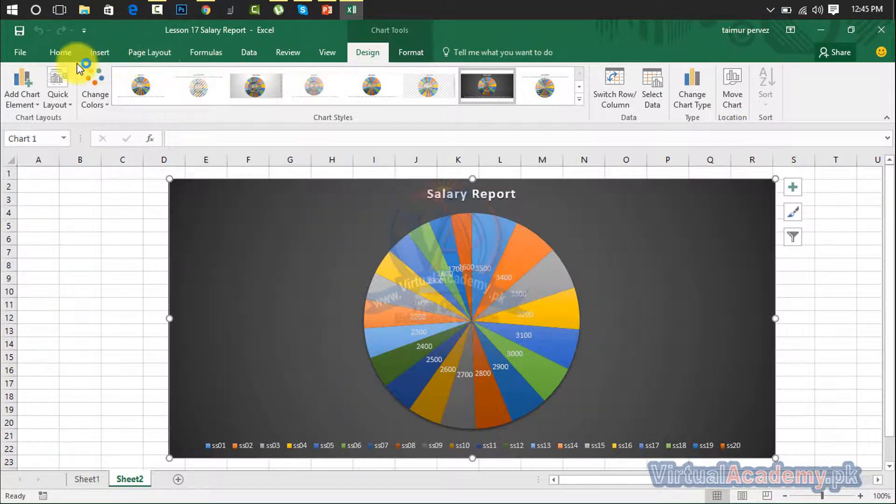
pyautogui.click(102, 54)
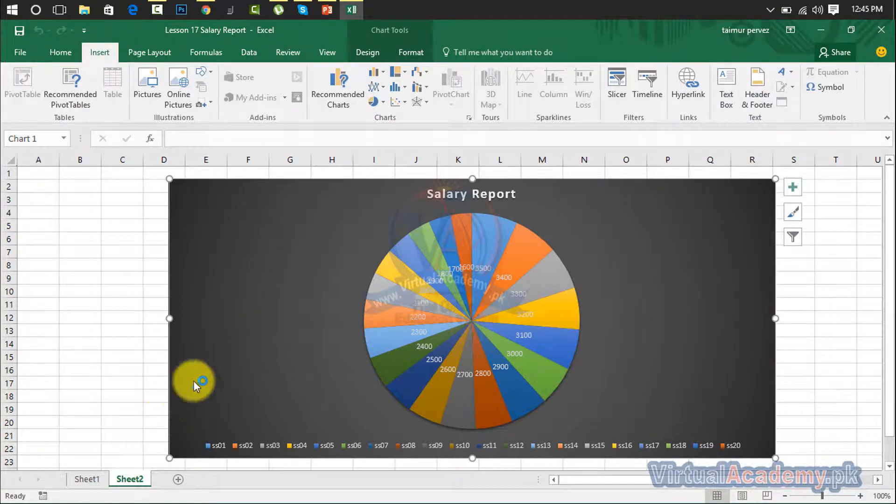
pyautogui.click(98, 485)
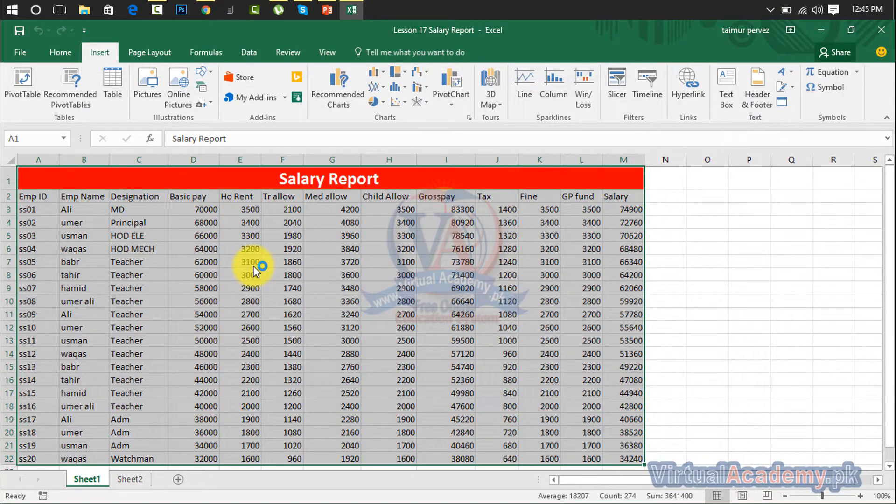
pyautogui.click(241, 263)
pyautogui.moveTo(106, 197); pyautogui.dragTo(357, 451)
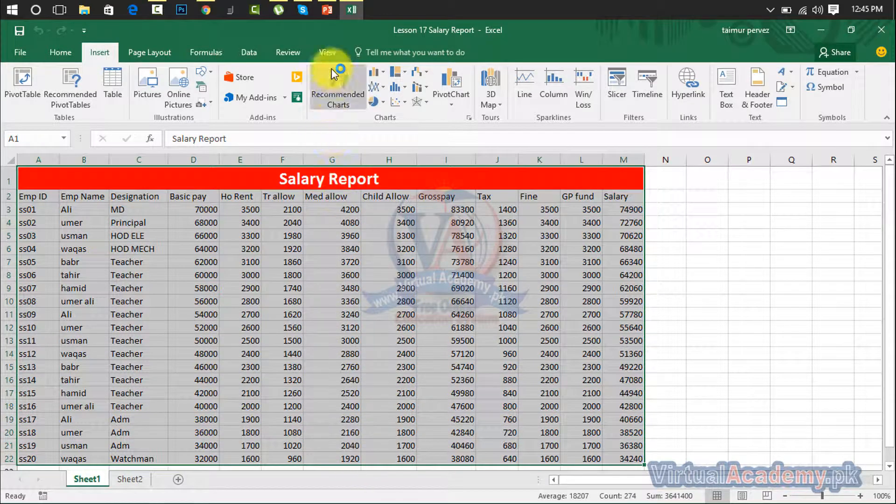
# Look through the column, line, pie, hierarchy, statistical, scatter and combo chart types available for the selected table
pyautogui.click(385, 73)
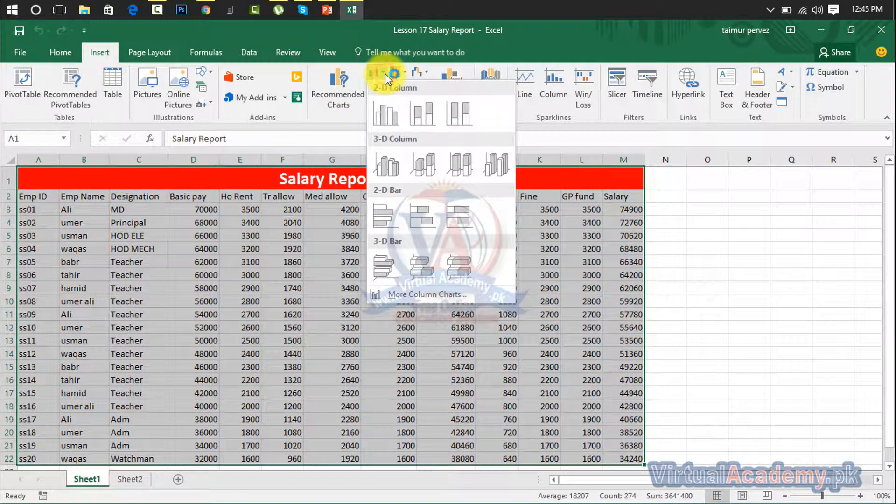
pyautogui.click(385, 74)
pyautogui.click(383, 80)
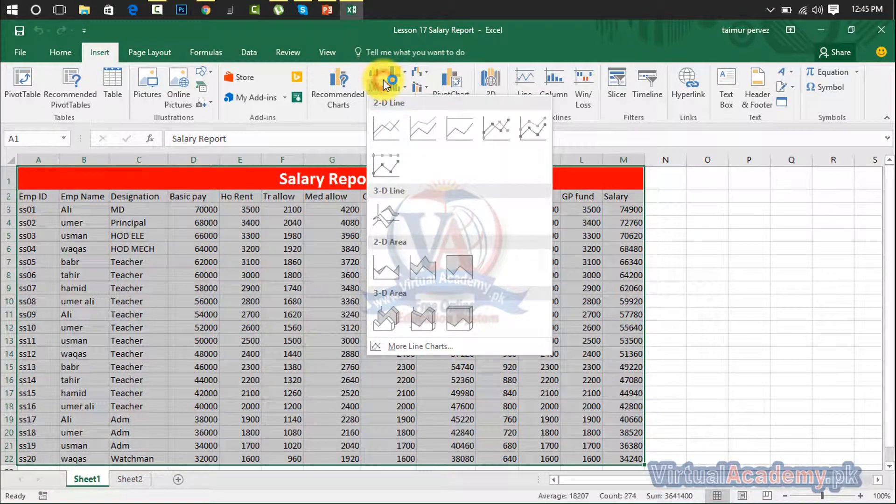
pyautogui.click(383, 80)
pyautogui.click(380, 94)
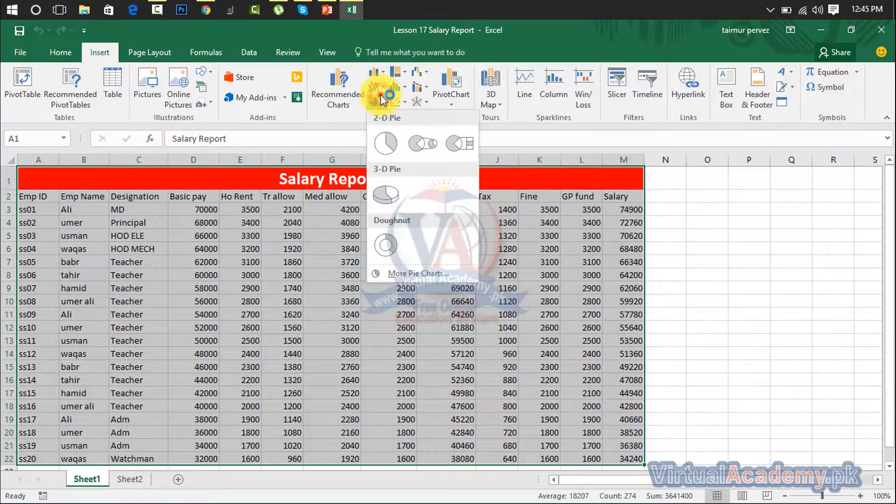
pyautogui.click(381, 95)
pyautogui.click(406, 71)
pyautogui.click(406, 72)
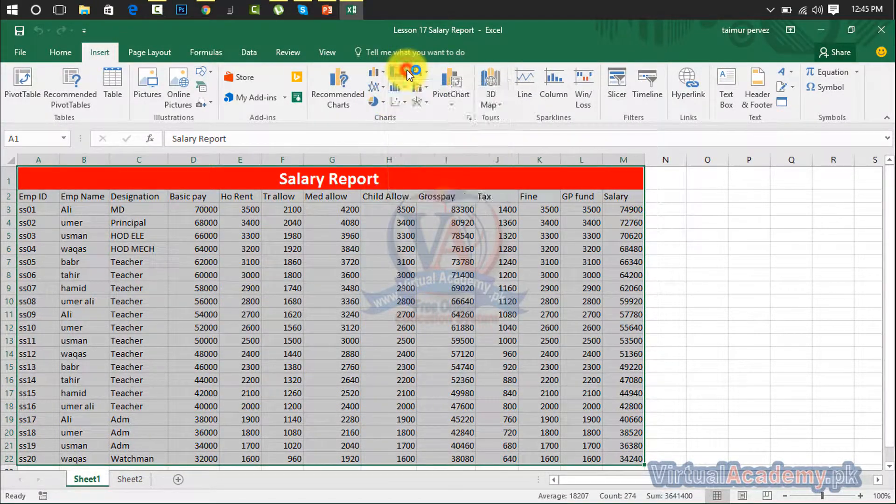
pyautogui.click(409, 87)
pyautogui.click(408, 82)
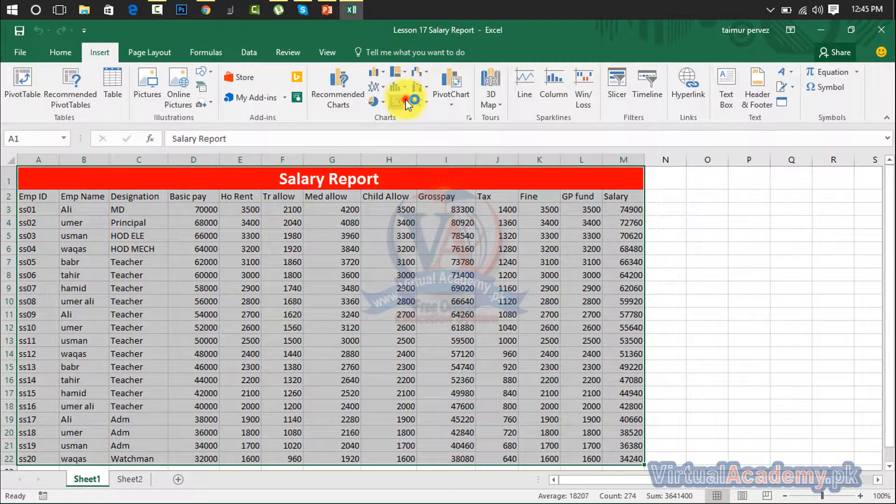
pyautogui.click(409, 102)
pyautogui.click(409, 103)
pyautogui.click(409, 103)
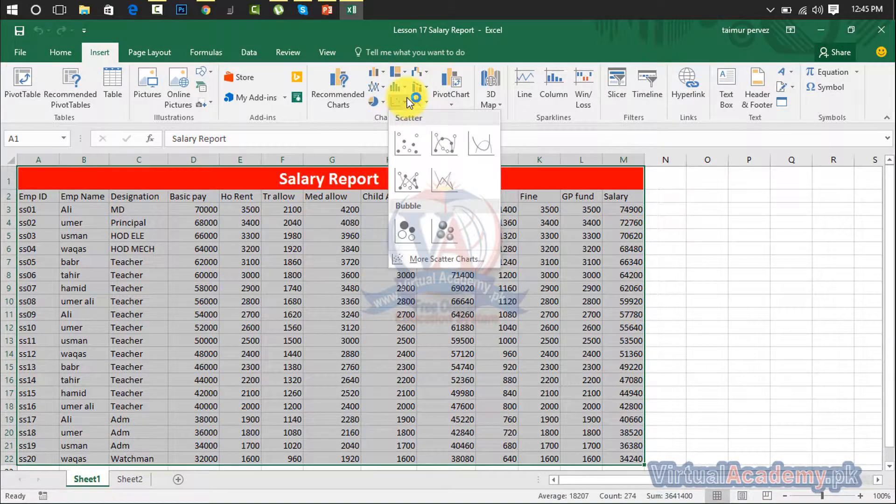
pyautogui.click(428, 90)
pyautogui.click(427, 92)
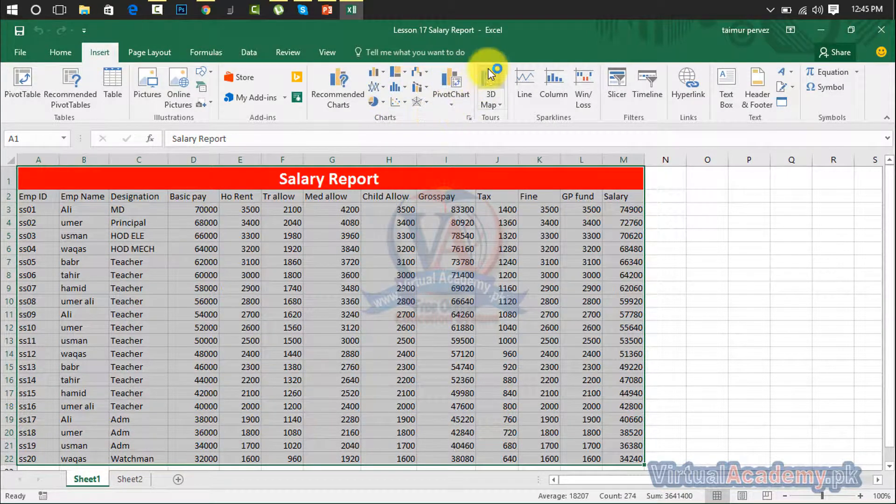
# Examine the 3D Map option and the pie, hierarchy, waterfall or stock, and statistical chart types without inserting a chart
pyautogui.click(495, 102)
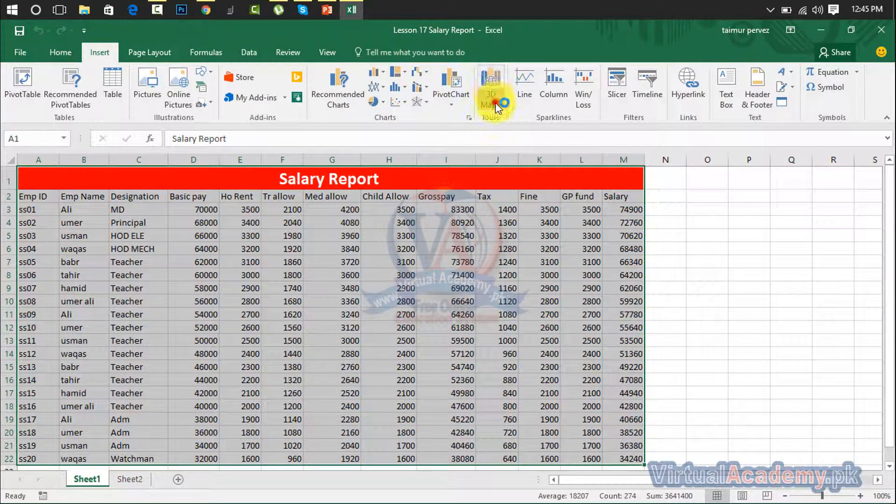
pyautogui.click(387, 104)
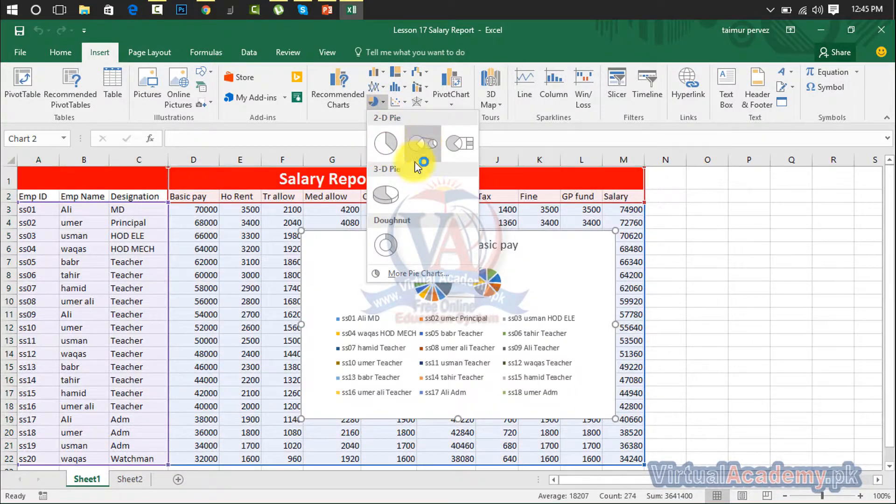
pyautogui.click(400, 195)
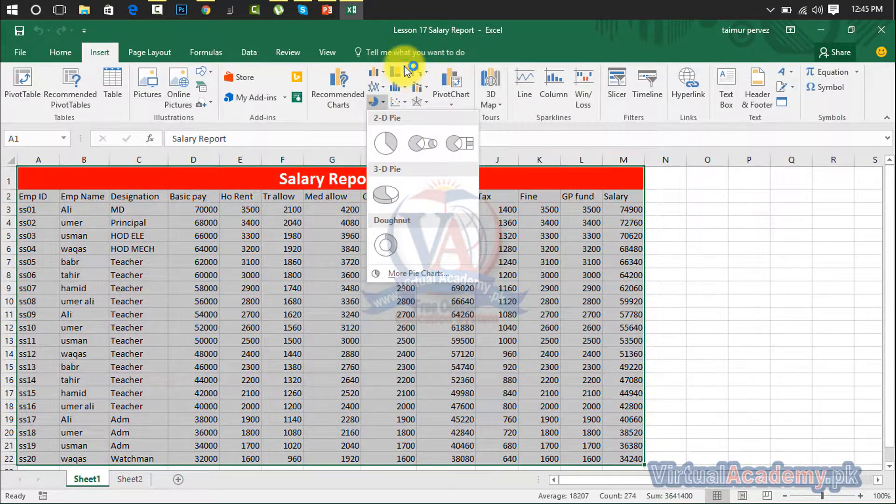
pyautogui.click(398, 72)
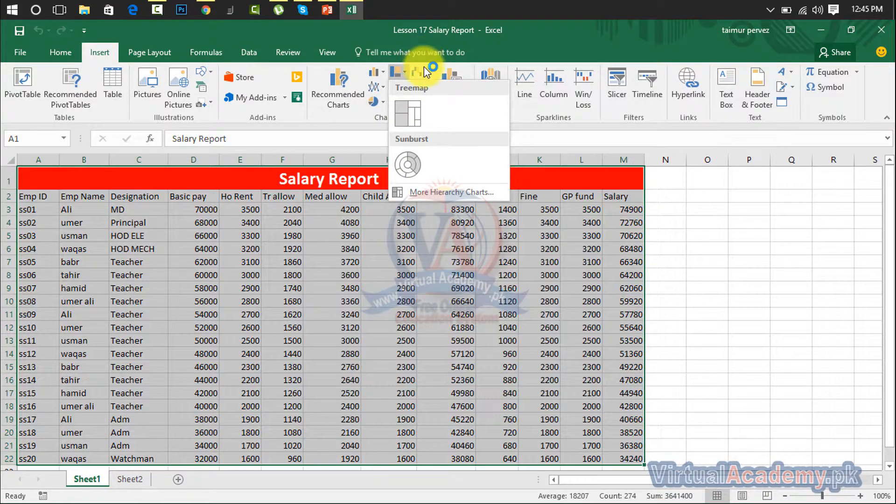
pyautogui.click(423, 70)
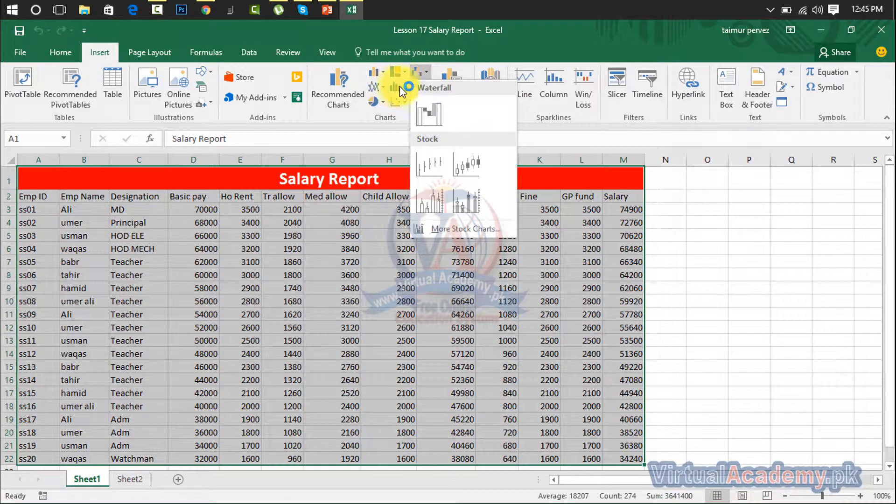
pyautogui.click(401, 86)
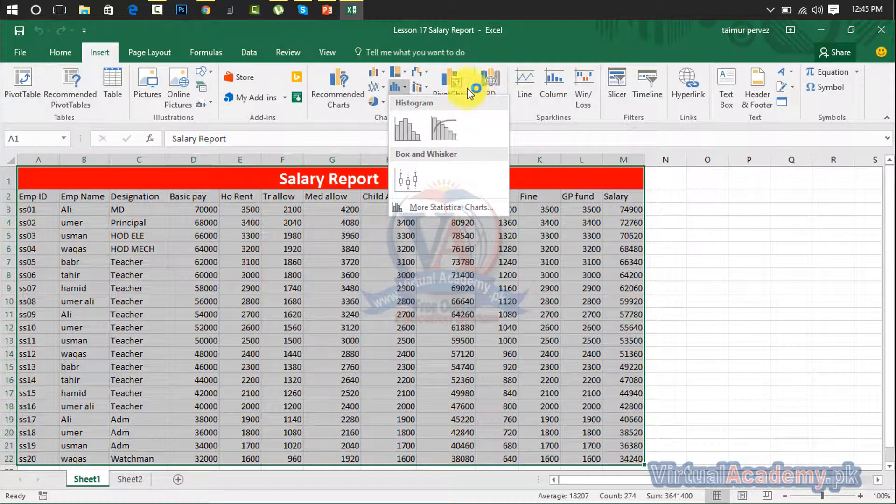
# Look at the Create PivotChart settings for the salary table and close them without creating a chart
pyautogui.click(465, 89)
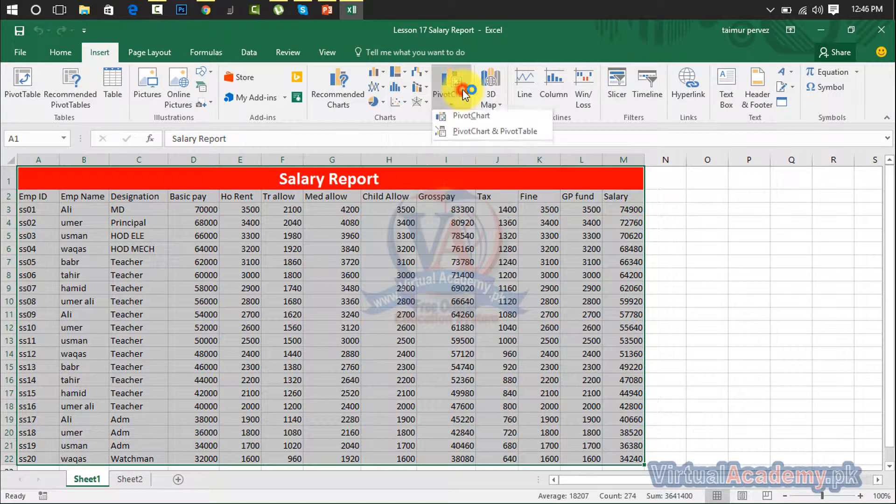
pyautogui.click(460, 117)
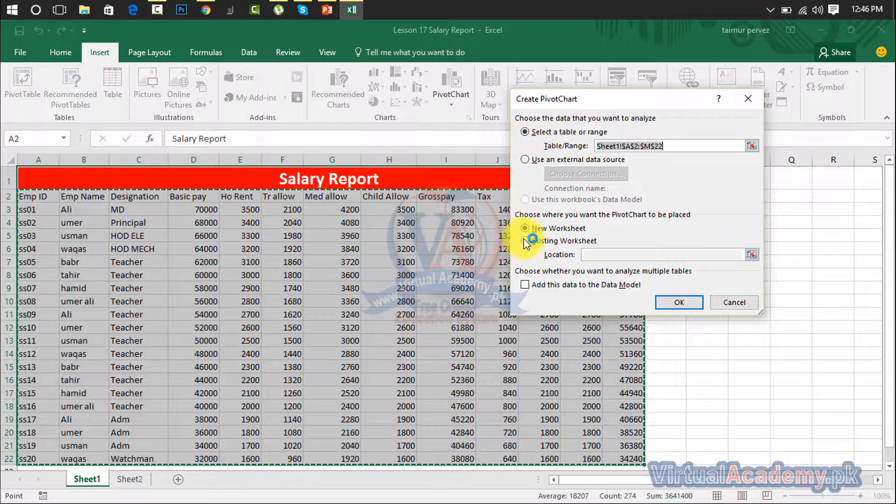
pyautogui.click(734, 303)
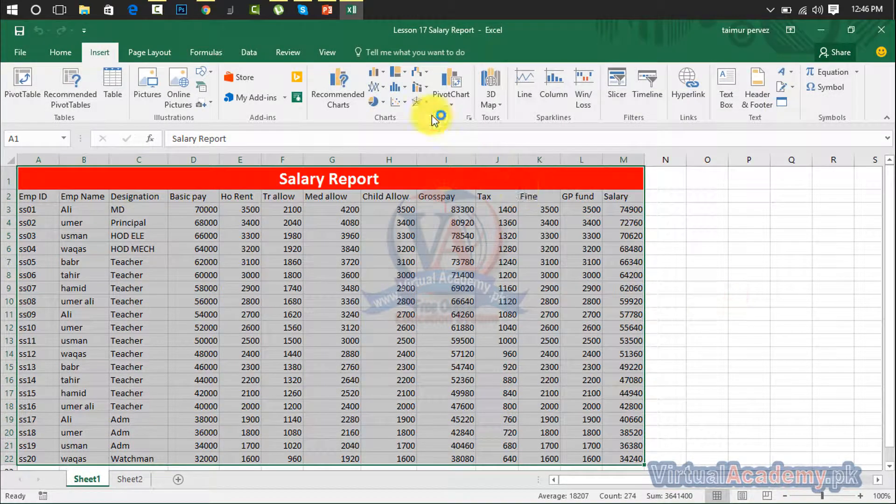
# Insert a Pie of Pie chart from the salary table and enlarge it to about 19.9 cm wide by 10.6 cm high
pyautogui.click(380, 100)
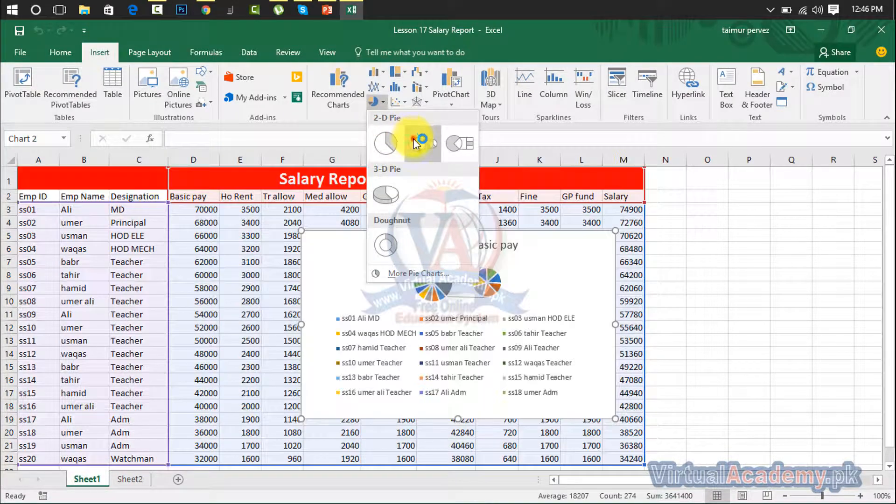
pyautogui.click(415, 139)
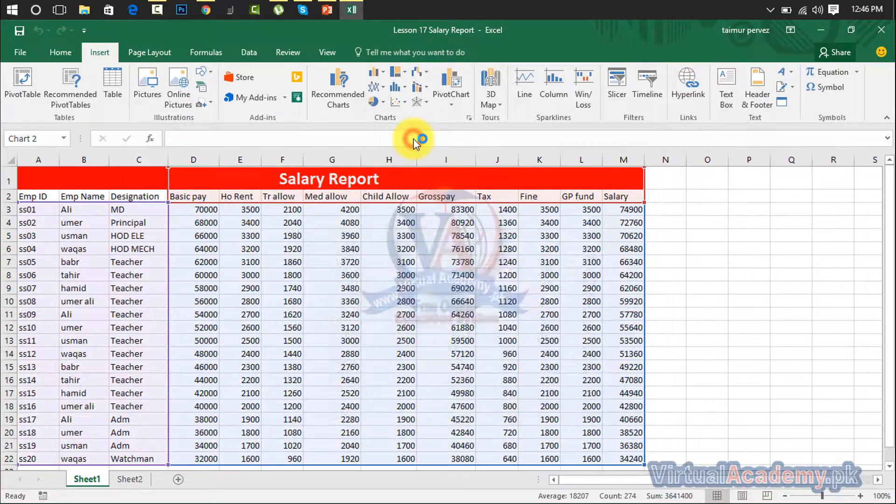
pyautogui.moveTo(615, 231); pyautogui.dragTo(706, 195)
pyautogui.moveTo(304, 418); pyautogui.dragTo(213, 457)
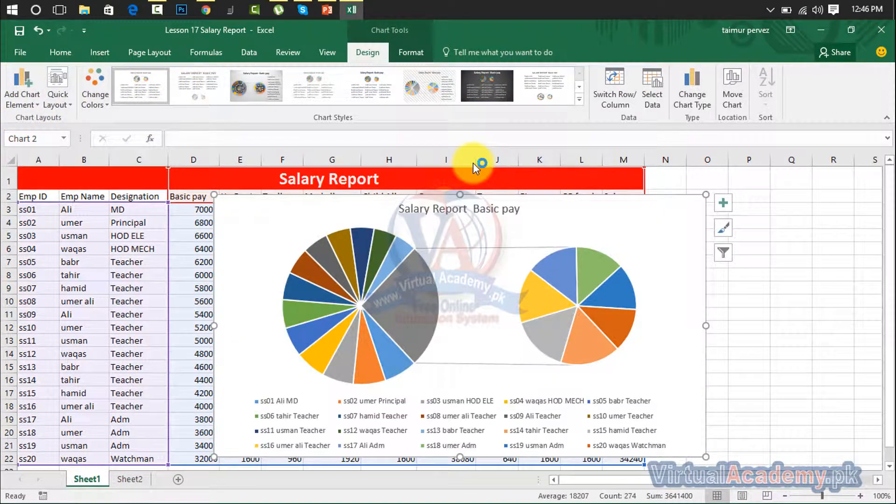
# Select the chart's title and its legend one after the other to see how formatting targets individual chart elements
pyautogui.click(414, 53)
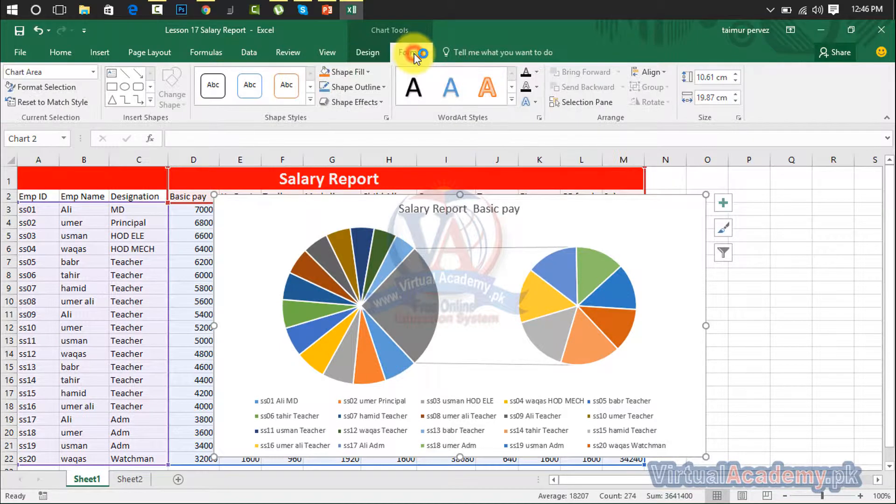
pyautogui.click(93, 73)
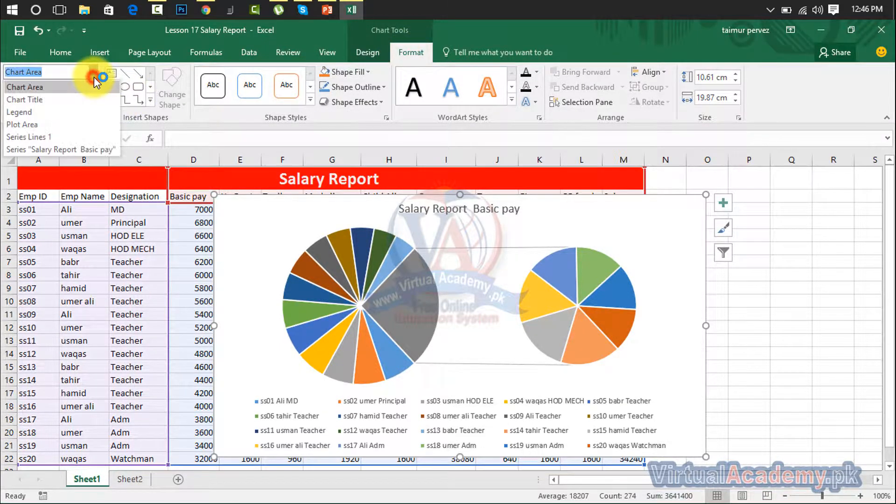
pyautogui.click(89, 94)
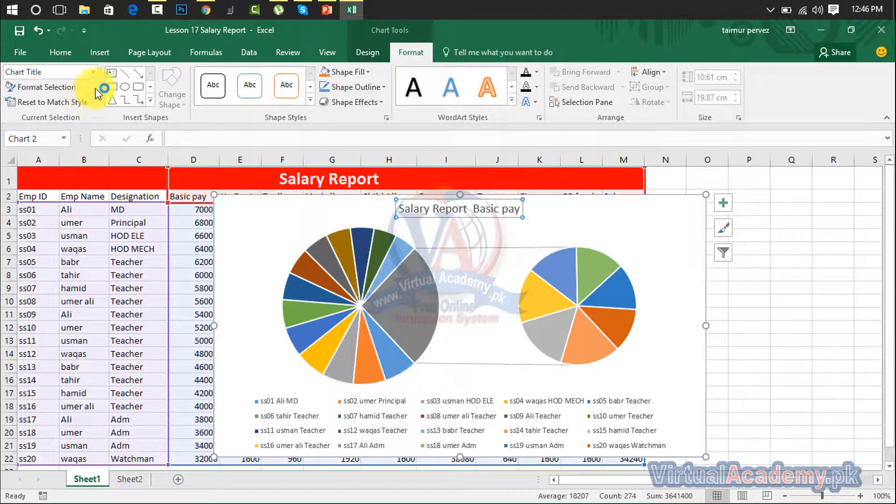
pyautogui.click(436, 214)
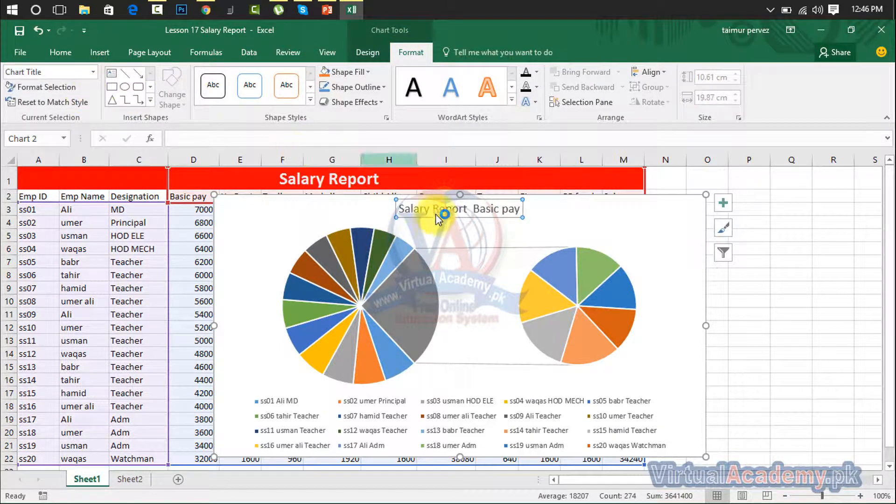
pyautogui.click(96, 71)
pyautogui.click(77, 112)
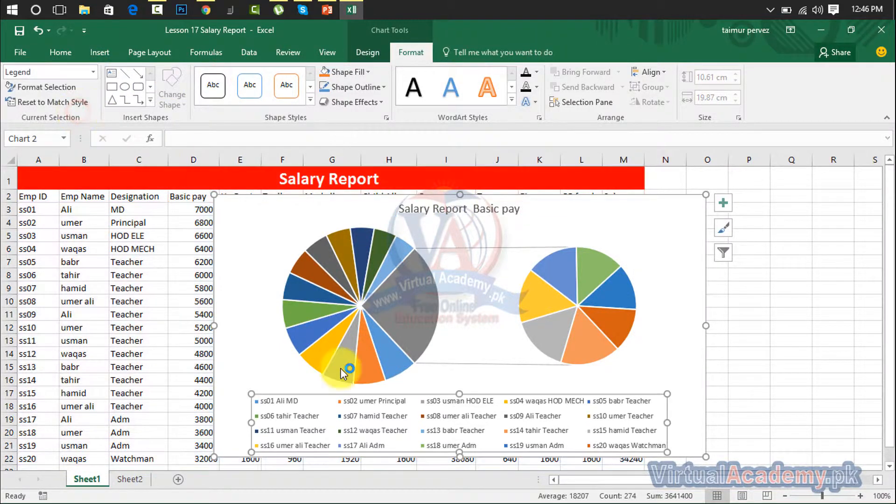
# Select the chart's plot area and apply the light gray gradient theme shape style to it
pyautogui.click(92, 73)
pyautogui.click(76, 122)
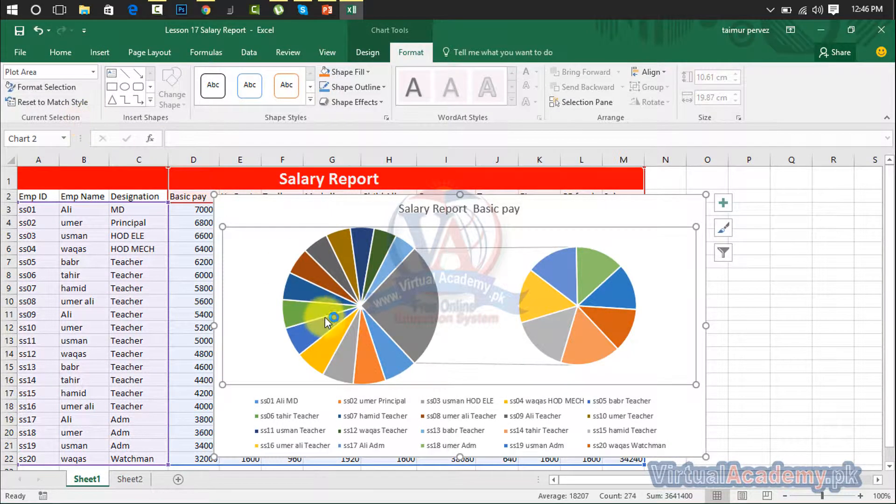
pyautogui.click(311, 98)
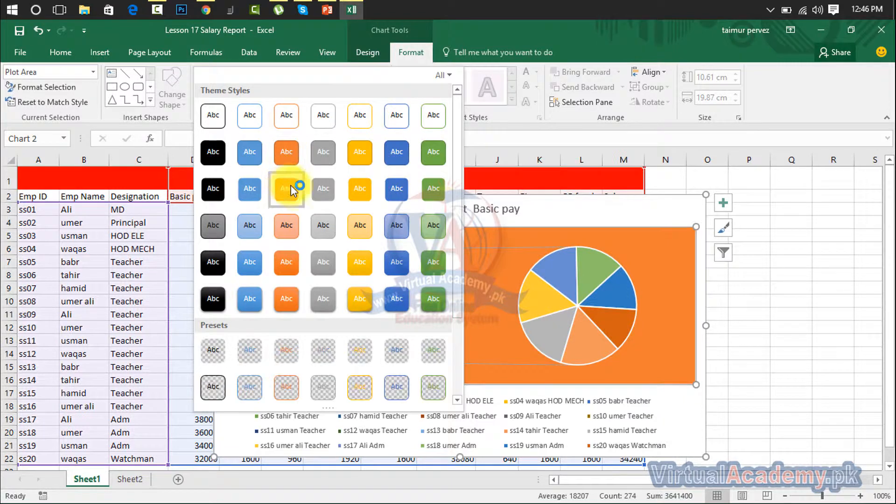
pyautogui.click(326, 229)
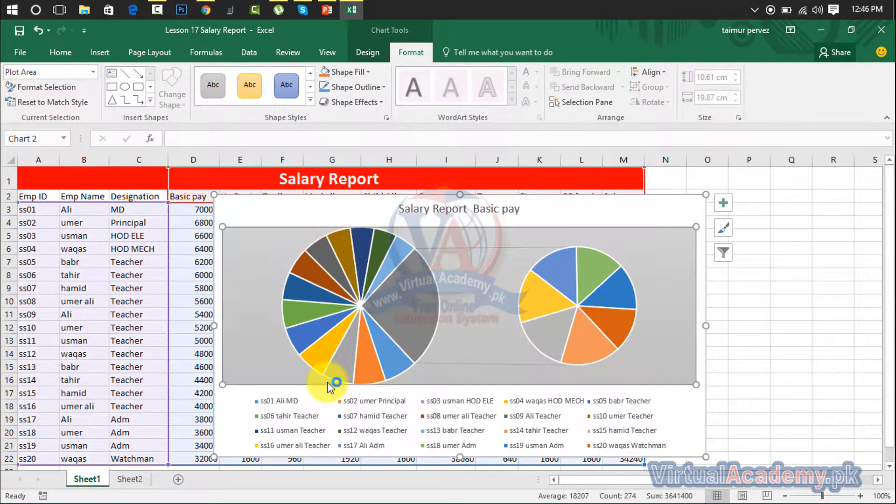
# Select the chart's title and give it the solid blue theme shape style with white text
pyautogui.click(95, 70)
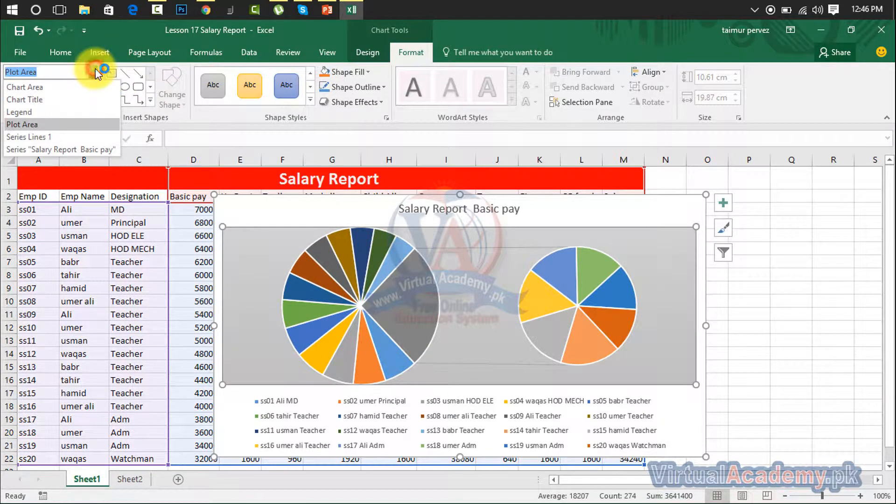
pyautogui.click(84, 100)
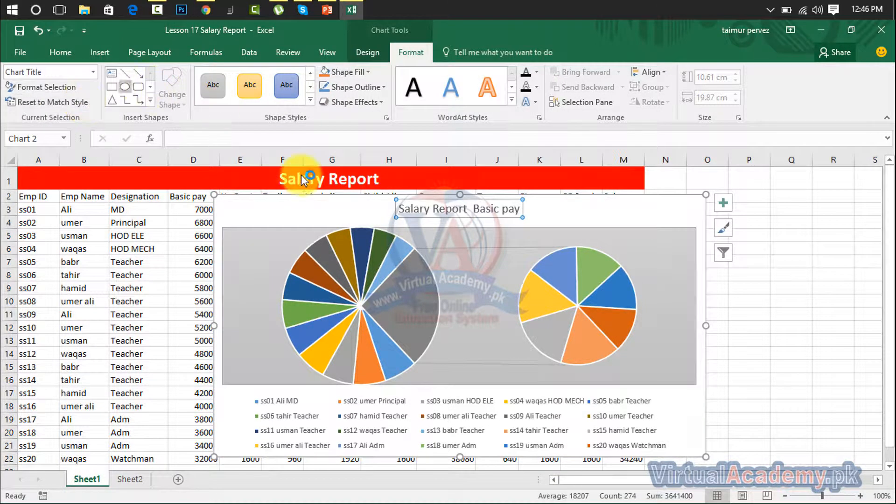
pyautogui.click(311, 99)
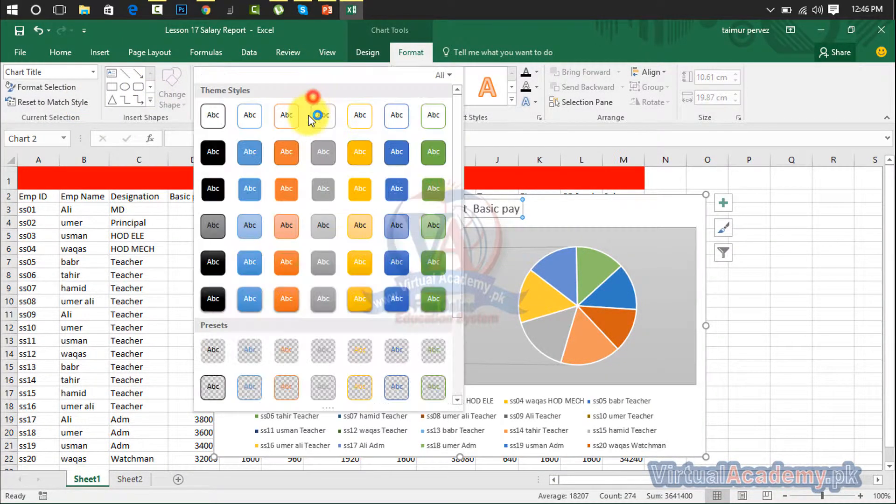
pyautogui.click(259, 192)
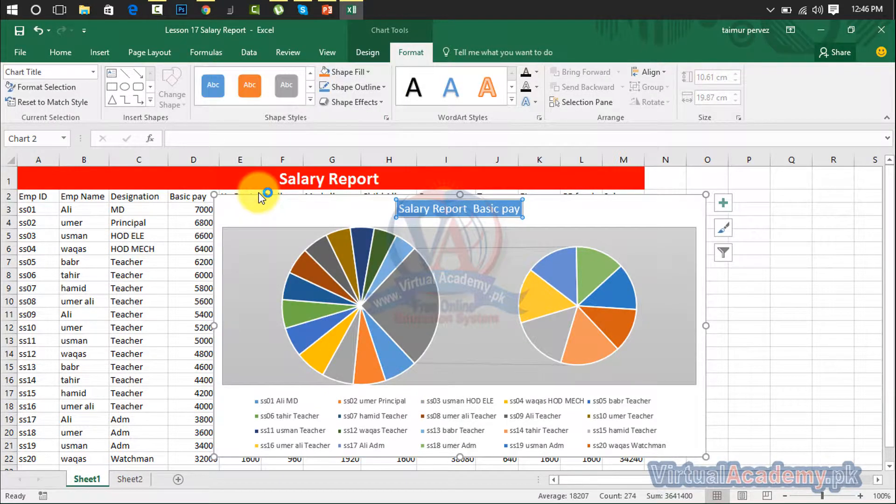
# Select the chart's legend and apply the solid orange theme shape style to it
pyautogui.click(94, 74)
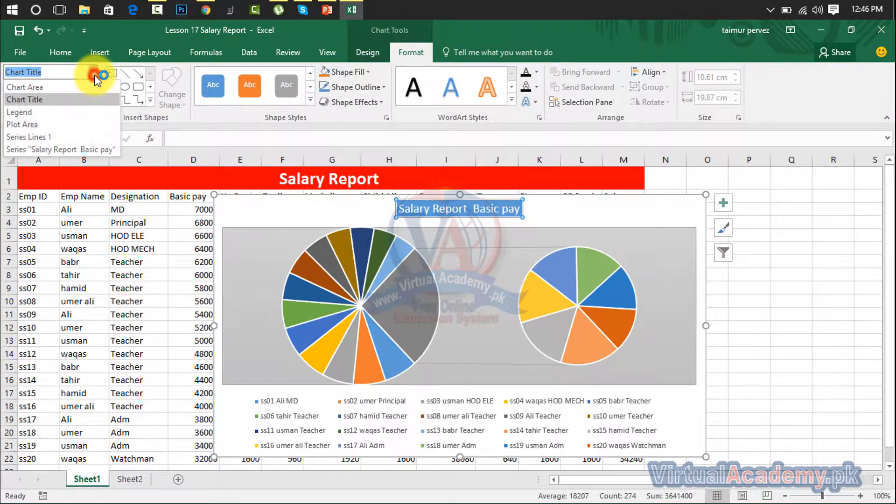
pyautogui.click(77, 113)
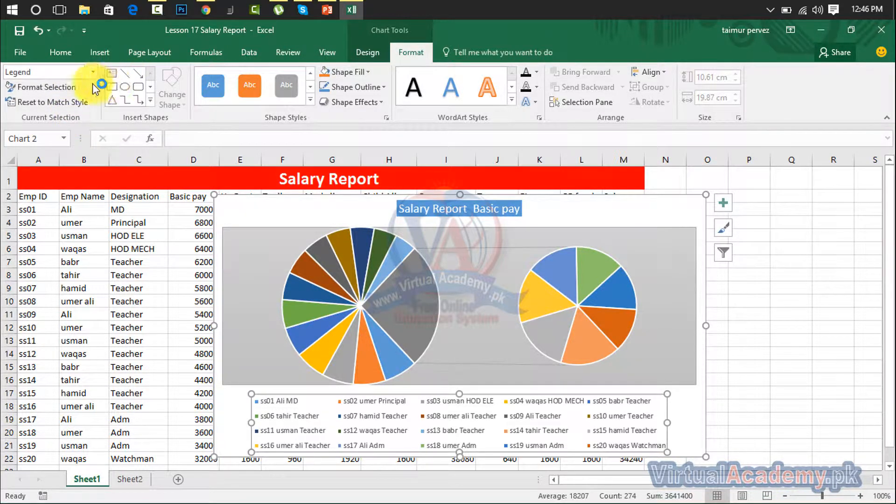
pyautogui.click(264, 90)
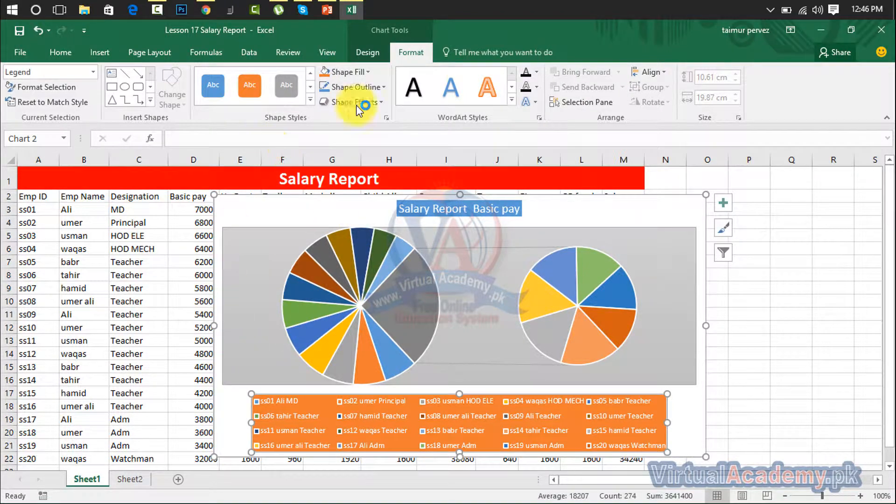
pyautogui.click(490, 85)
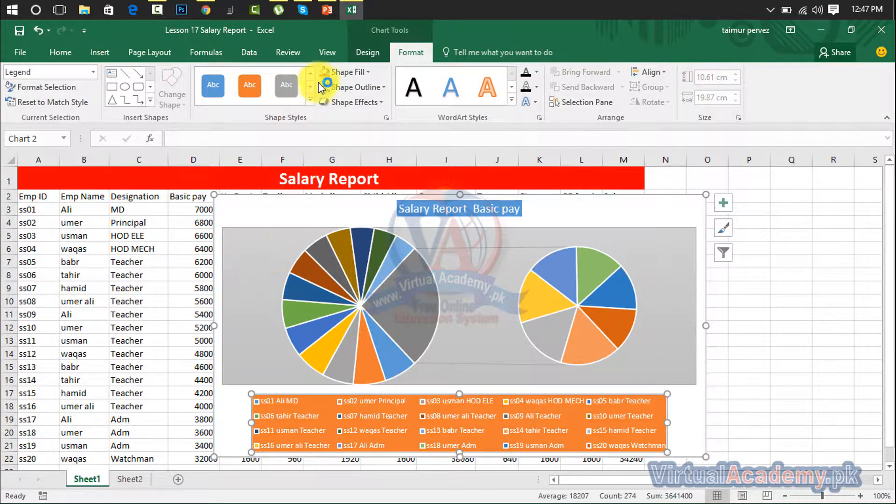
# Delete the Pie of Pie chart from the salary sheet
pyautogui.click(367, 54)
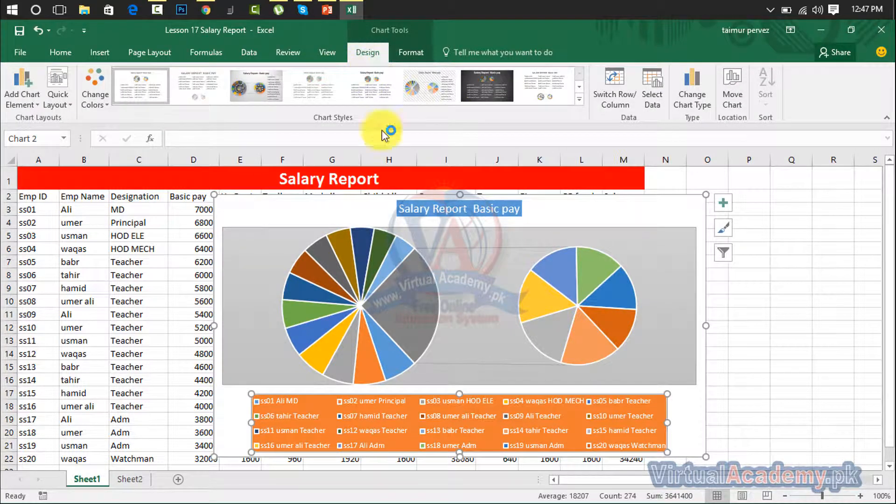
pyautogui.click(750, 276)
pyautogui.click(705, 231)
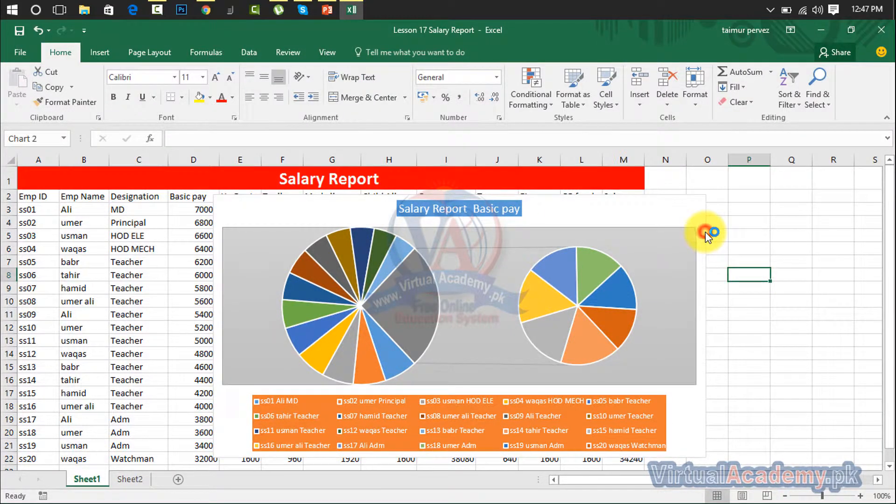
pyautogui.press('Delete')
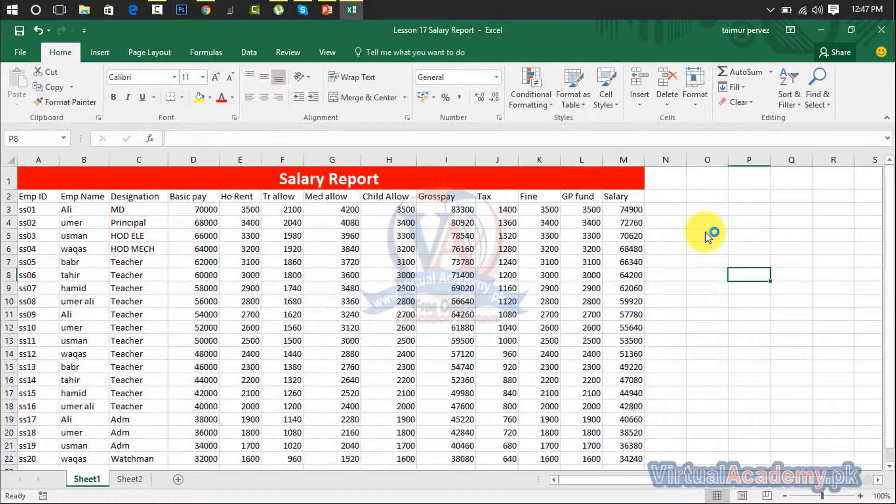
# Try to create column sparklines from the salary table A1:M23 with $A$2:$M$14 as the location range
pyautogui.click(471, 250)
pyautogui.click(70, 185)
pyautogui.moveTo(127, 196); pyautogui.dragTo(308, 466)
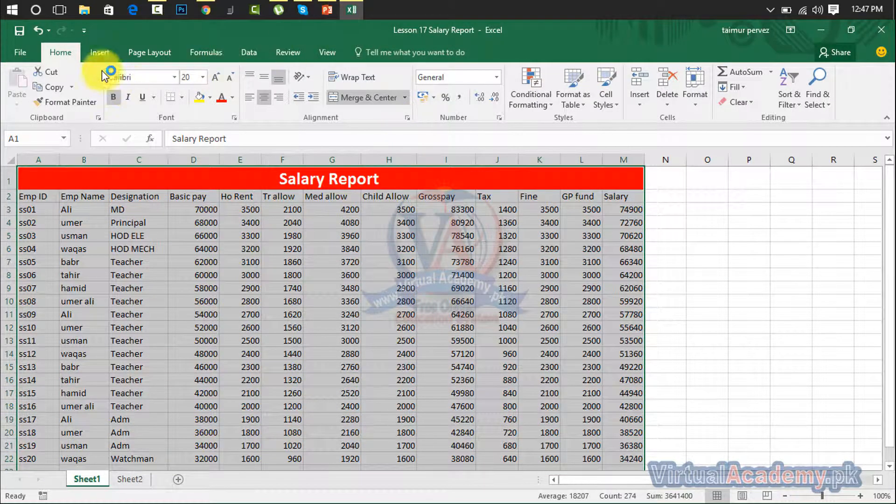
pyautogui.click(97, 51)
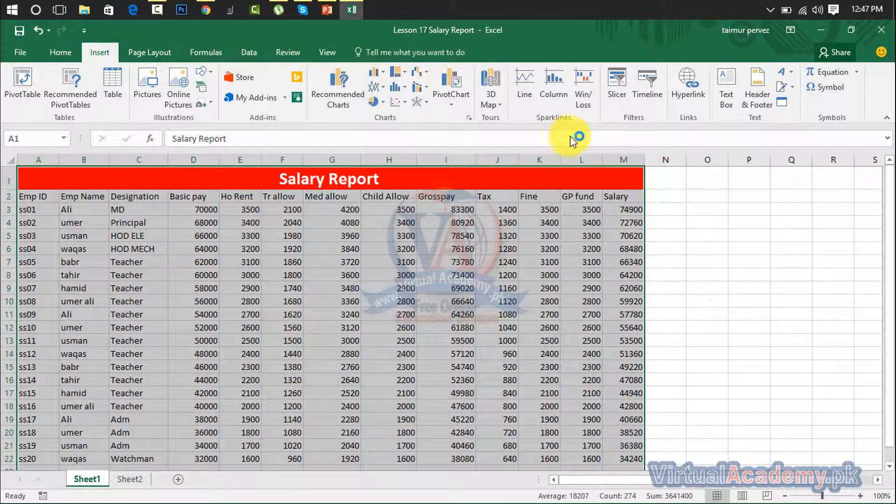
pyautogui.click(560, 94)
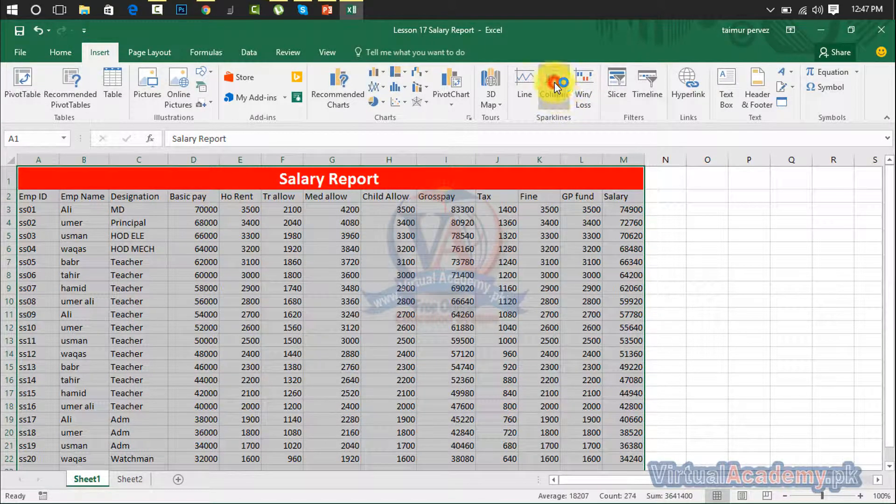
pyautogui.click(665, 249)
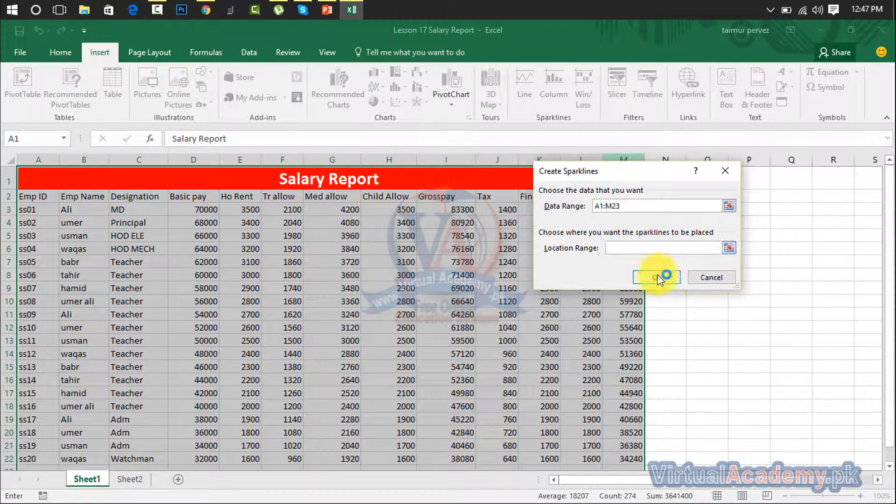
pyautogui.click(728, 248)
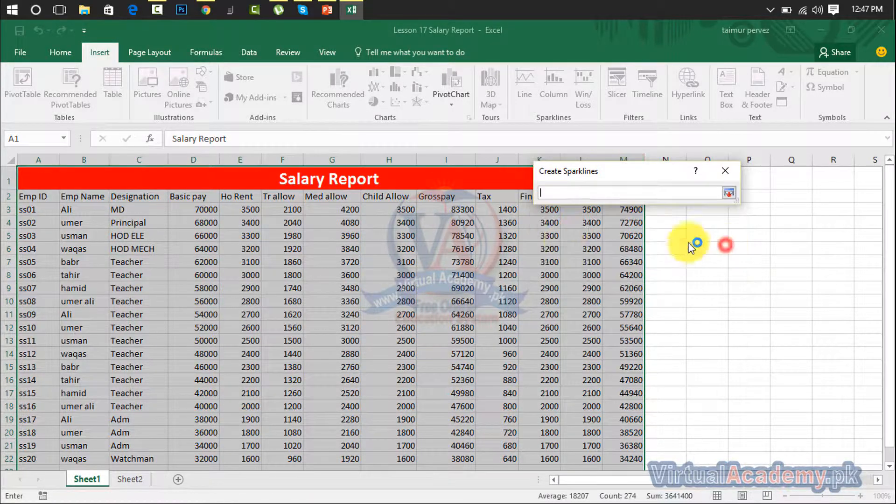
pyautogui.moveTo(33, 196)
pyautogui.mouseDown()
pyautogui.moveTo(231, 281)
pyautogui.moveTo(494, 366)
pyautogui.moveTo(623, 352)
pyautogui.mouseUp()
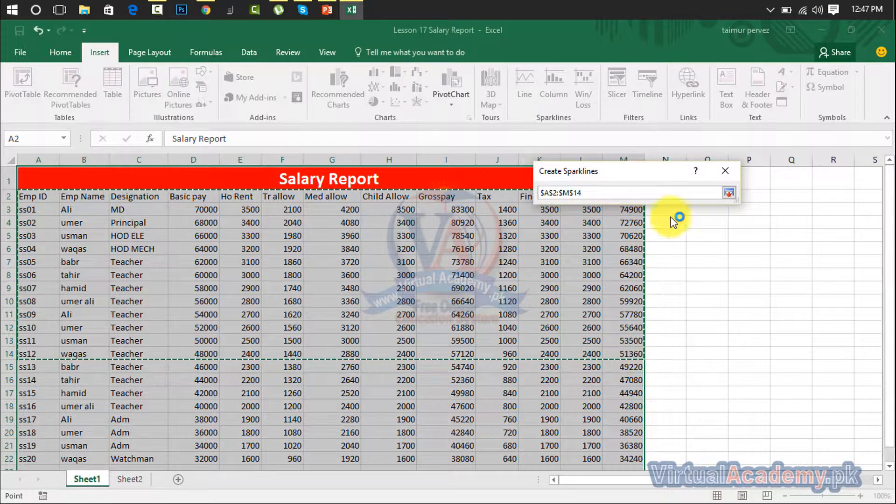
pyautogui.click(729, 198)
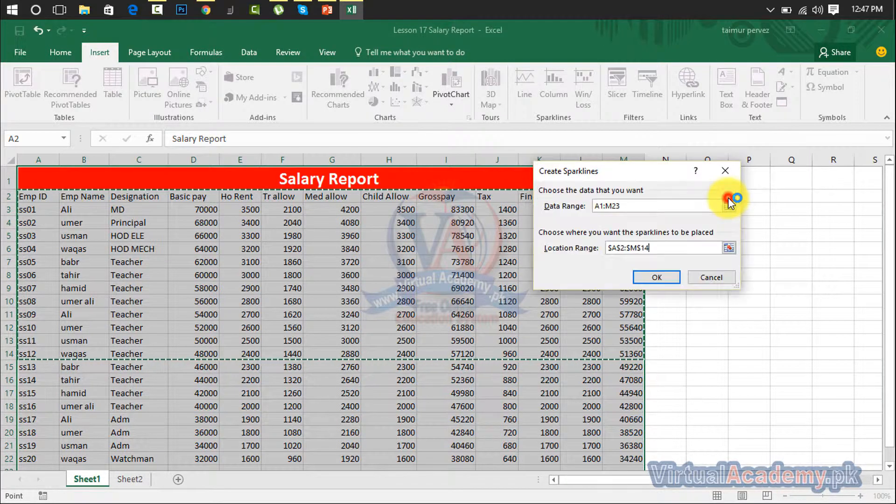
pyautogui.click(667, 276)
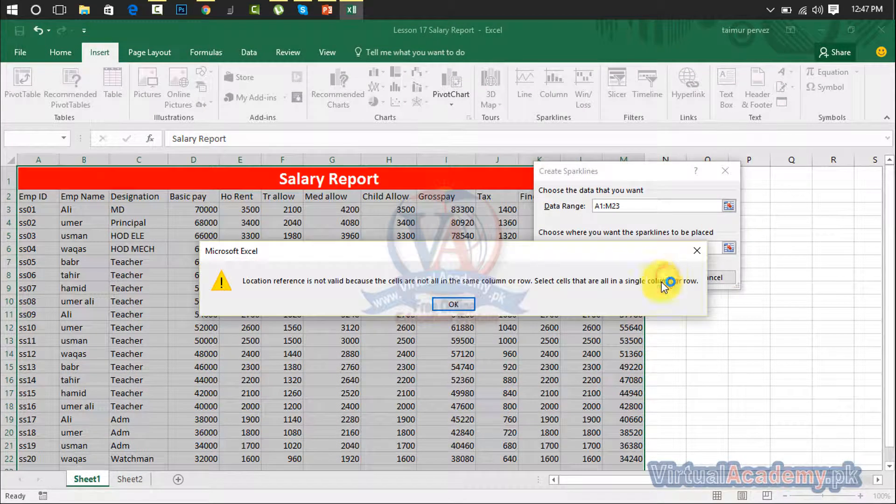
pyautogui.click(452, 304)
# Retry the column sparklines with the same location range and abandon the sparkline settings
pyautogui.click(679, 247)
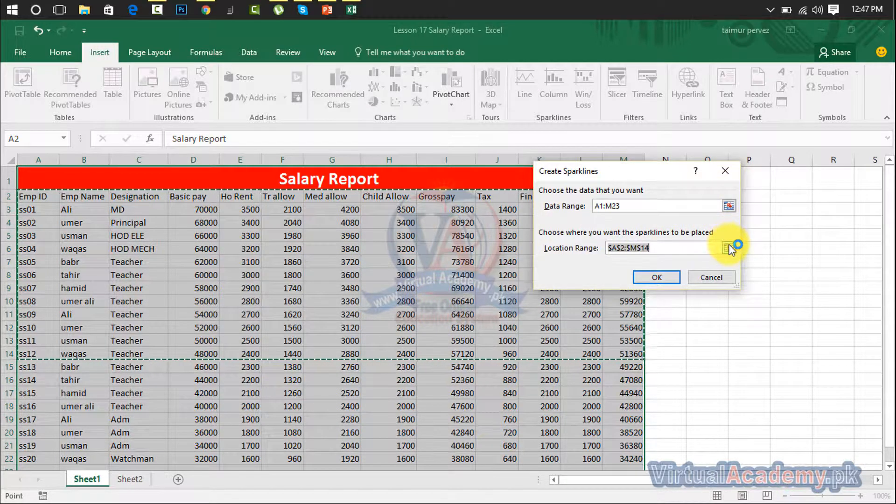
pyautogui.click(672, 279)
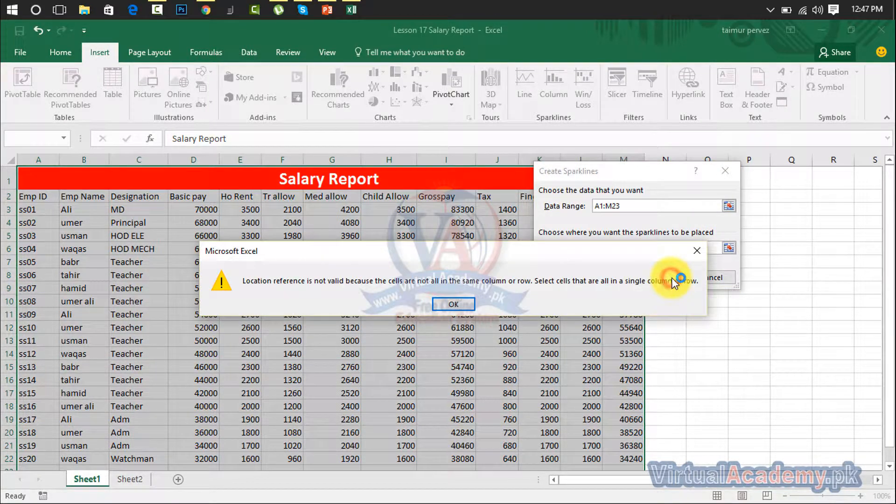
pyautogui.press('Return')
pyautogui.click(731, 170)
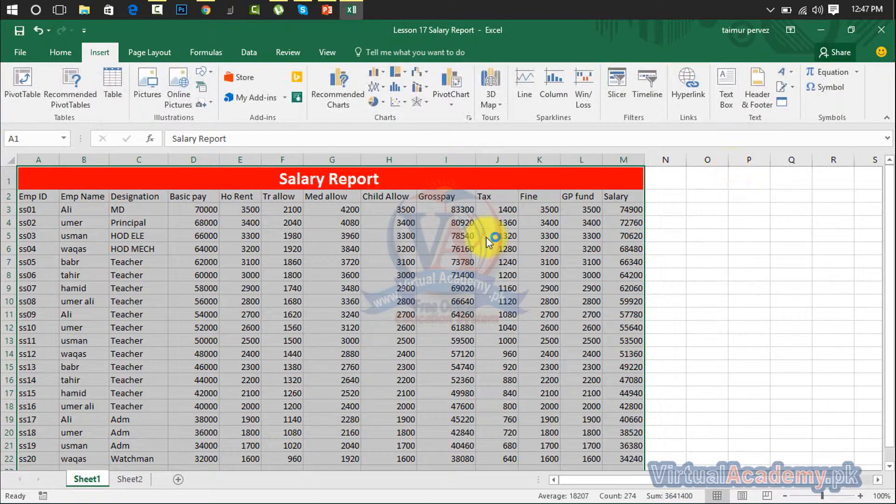
# Try to create line sparklines from B2:M14 with $N$4:$T$20 as the location range, and abandon the attempt
pyautogui.hscroll(1, 601, 480)
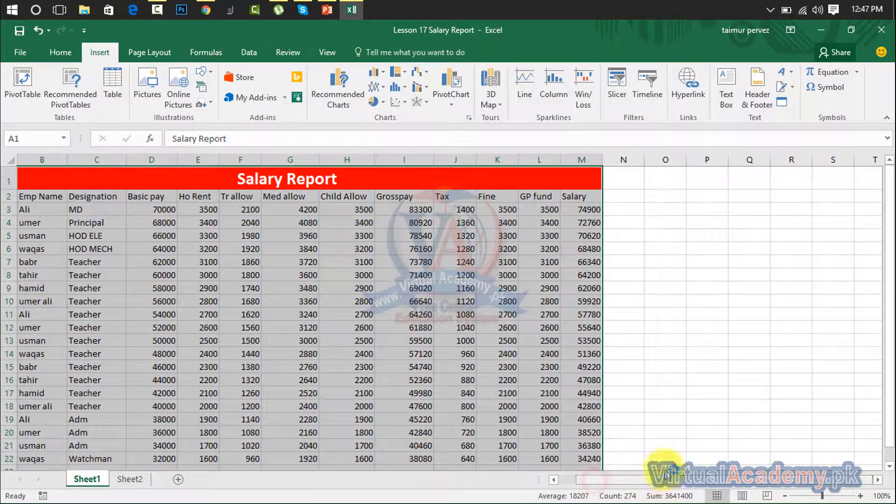
pyautogui.click(625, 246)
pyautogui.moveTo(572, 195); pyautogui.dragTo(60, 352)
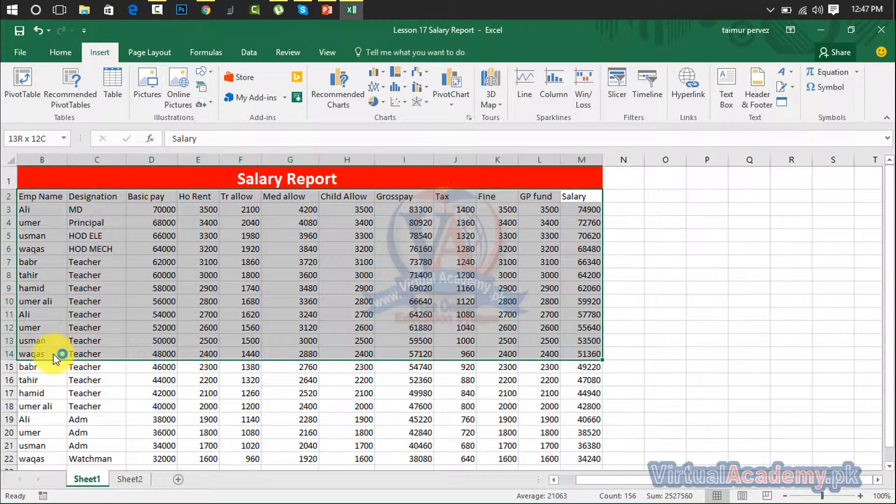
pyautogui.click(526, 84)
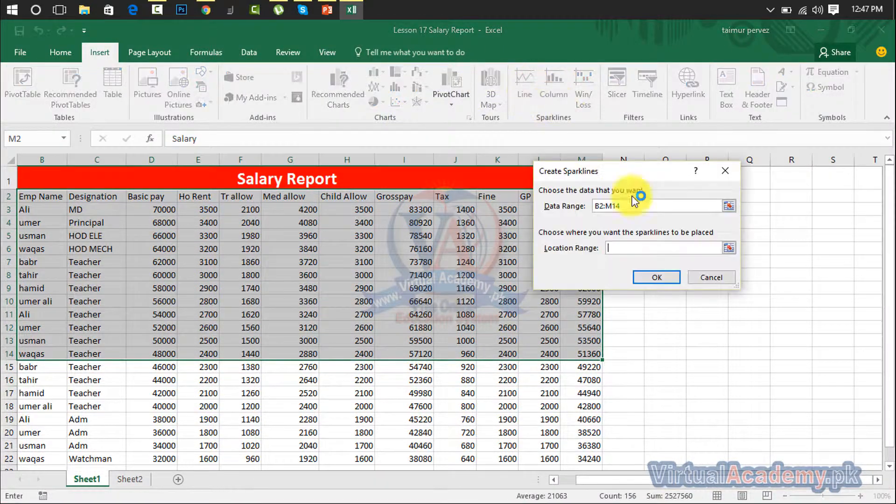
pyautogui.click(727, 246)
pyautogui.moveTo(629, 227)
pyautogui.mouseDown()
pyautogui.moveTo(870, 380)
pyautogui.moveTo(866, 426)
pyautogui.mouseUp()
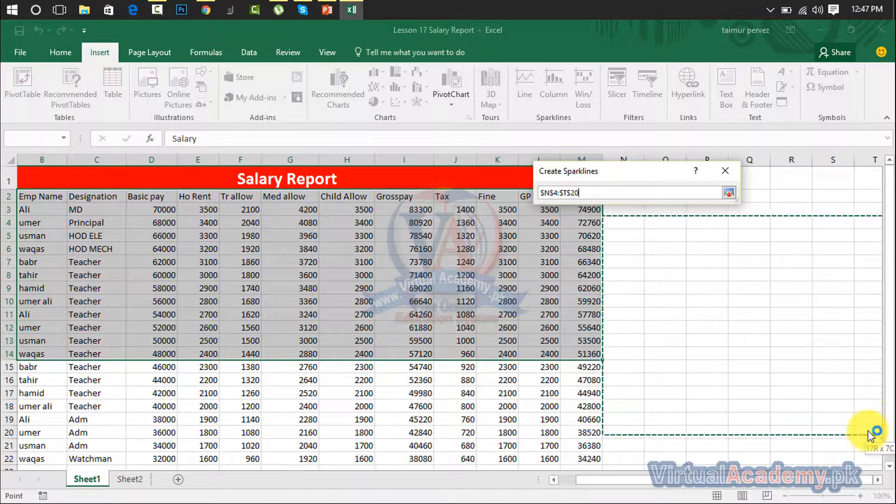
pyautogui.click(729, 193)
pyautogui.click(645, 275)
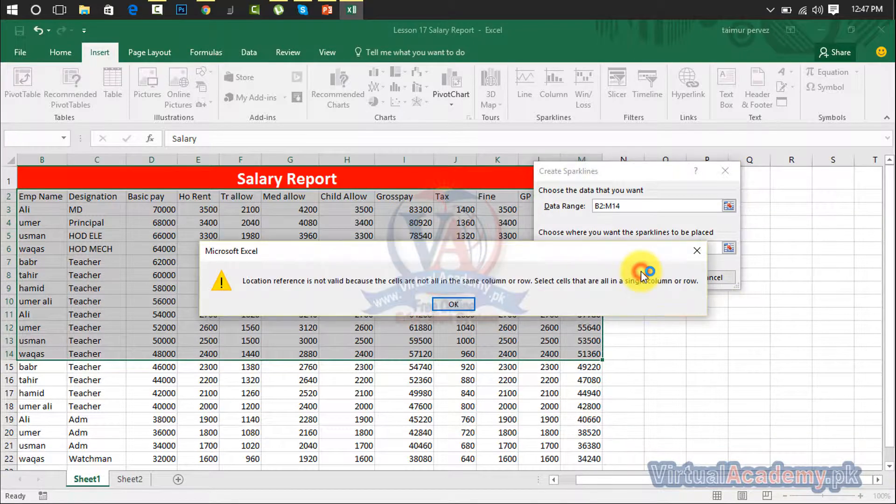
pyautogui.click(477, 275)
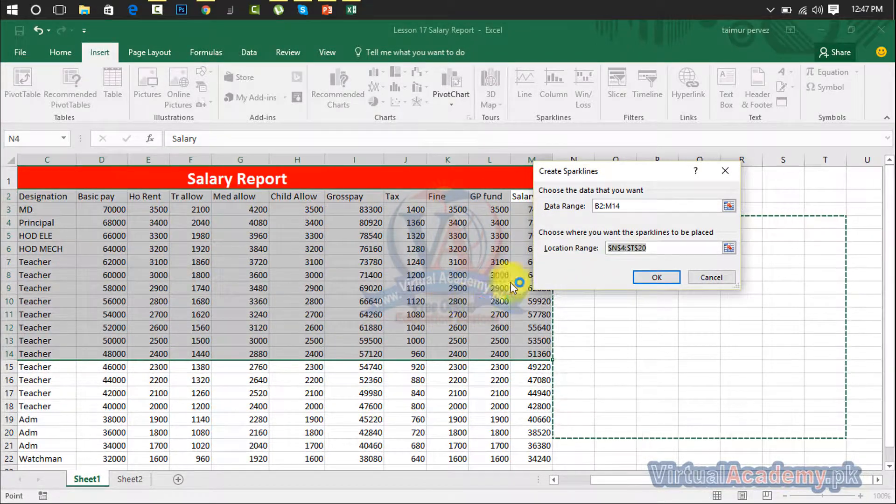
pyautogui.click(640, 280)
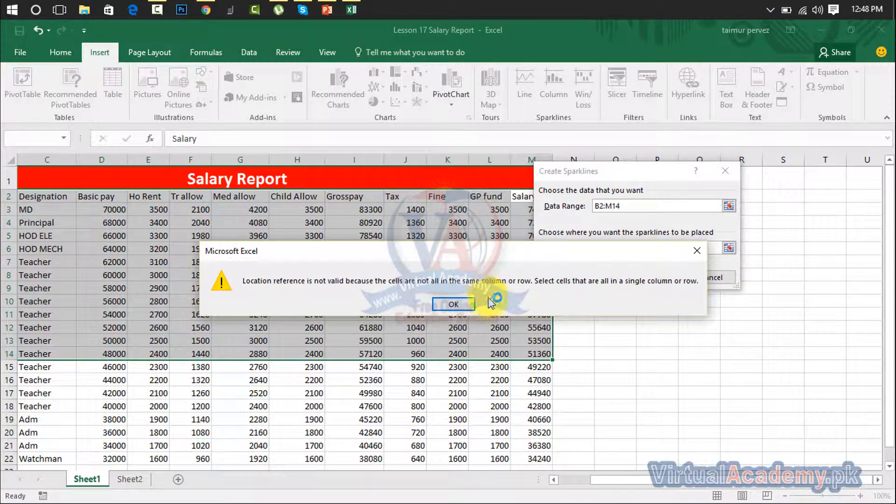
pyautogui.click(453, 304)
pyautogui.click(725, 172)
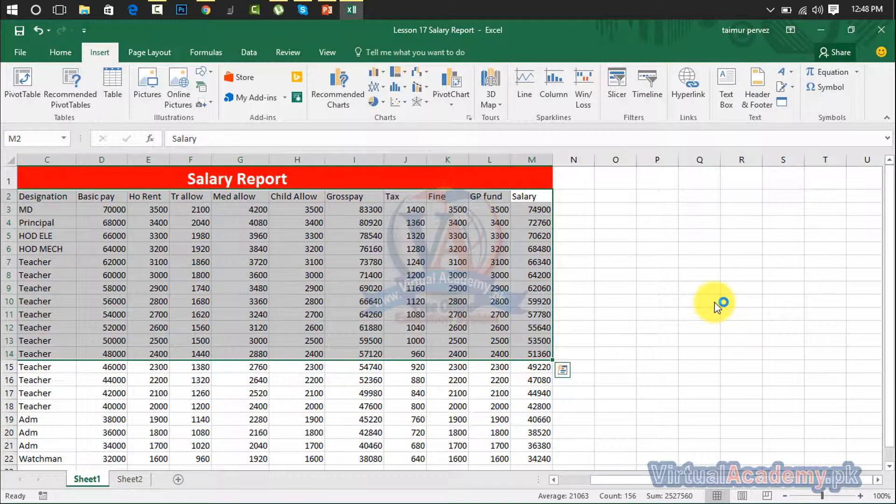
# Create a line sparkline from the MD row's data range D3:M3 with $N$3 as the location range
pyautogui.click(609, 282)
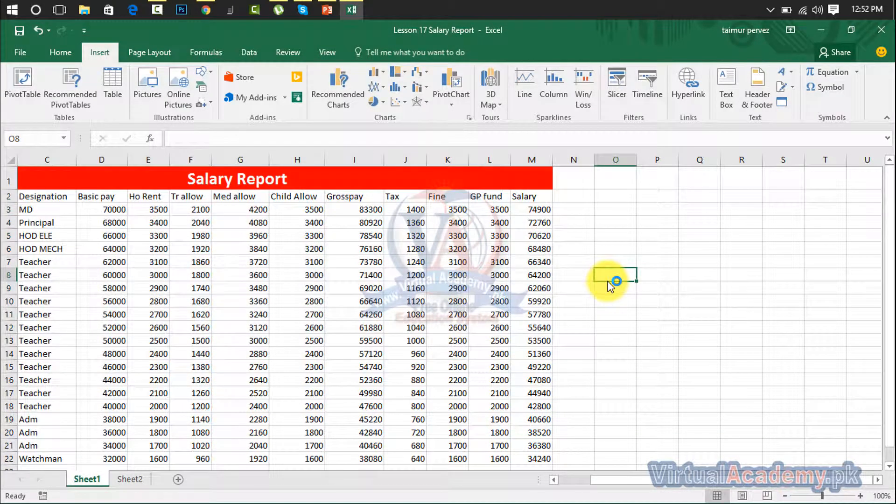
pyautogui.click(571, 208)
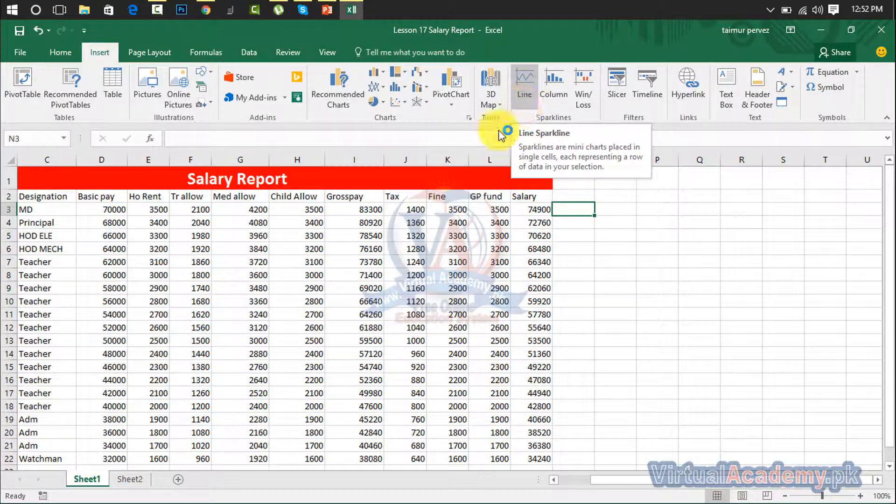
pyautogui.moveTo(120, 209); pyautogui.dragTo(540, 207)
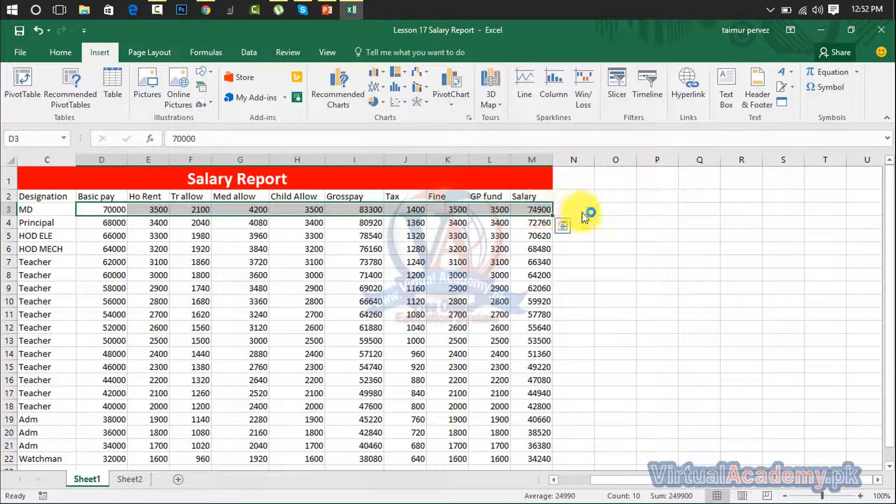
pyautogui.click(526, 80)
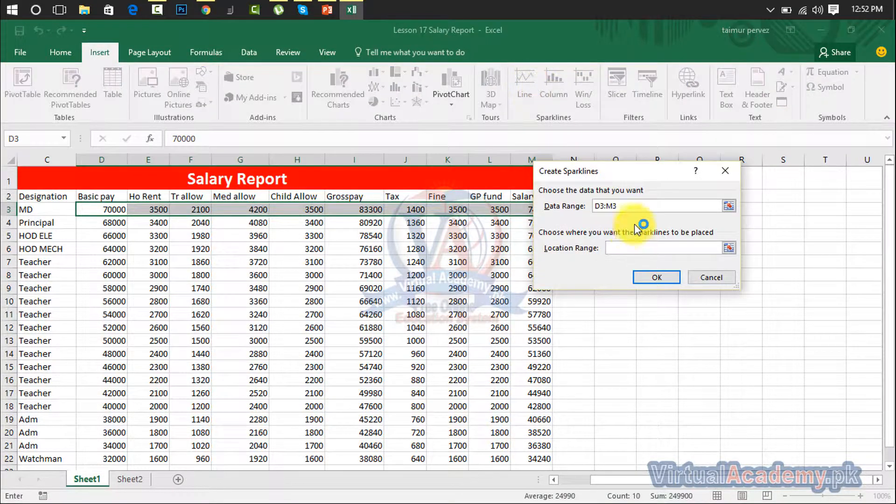
pyautogui.moveTo(626, 176); pyautogui.dragTo(750, 240)
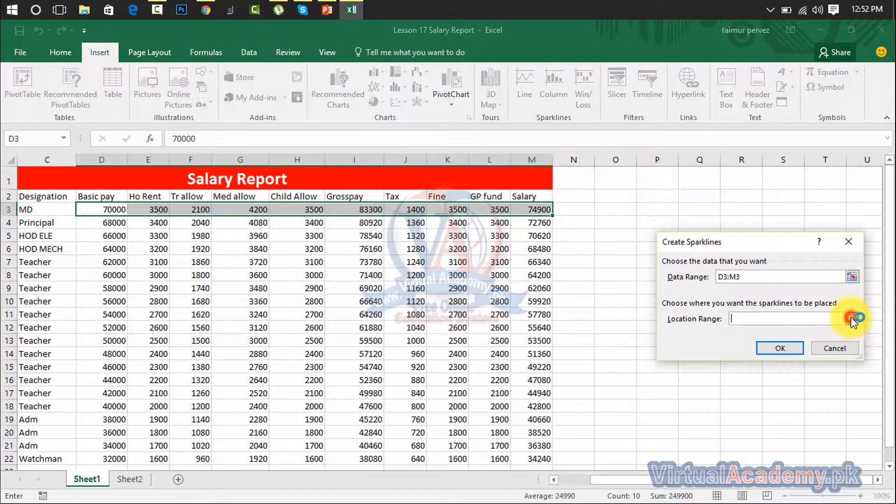
pyautogui.click(851, 319)
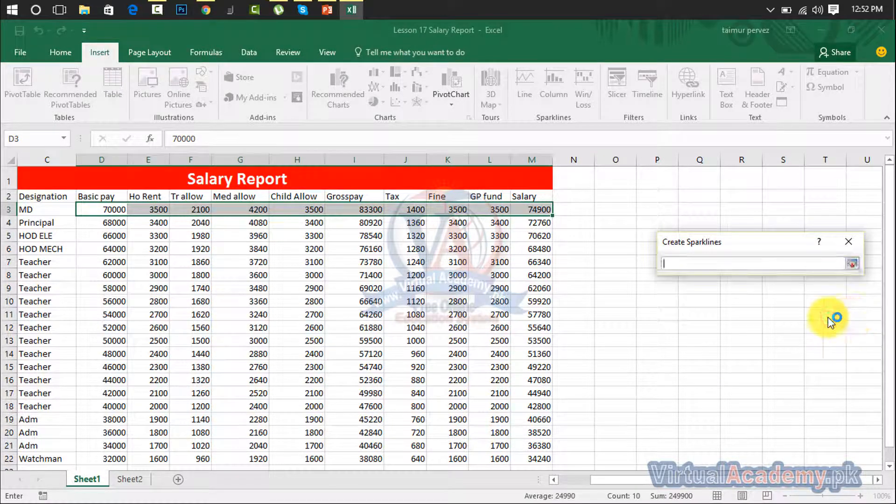
pyautogui.click(578, 211)
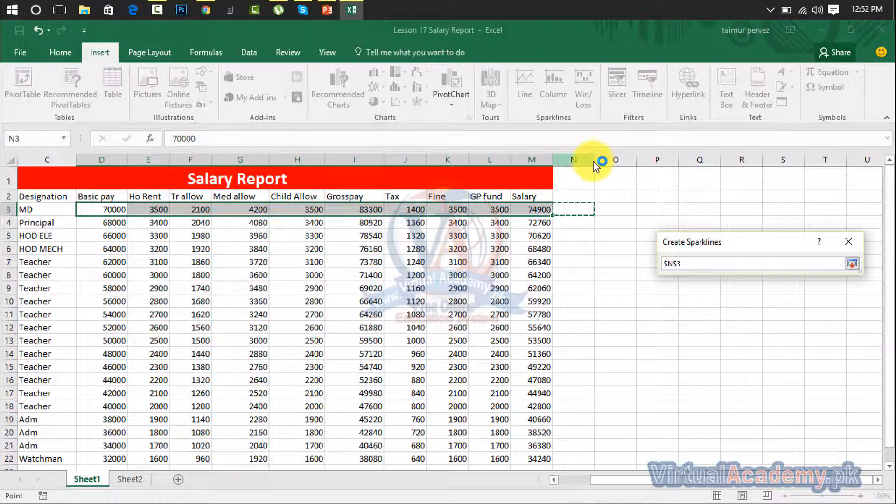
pyautogui.click(853, 263)
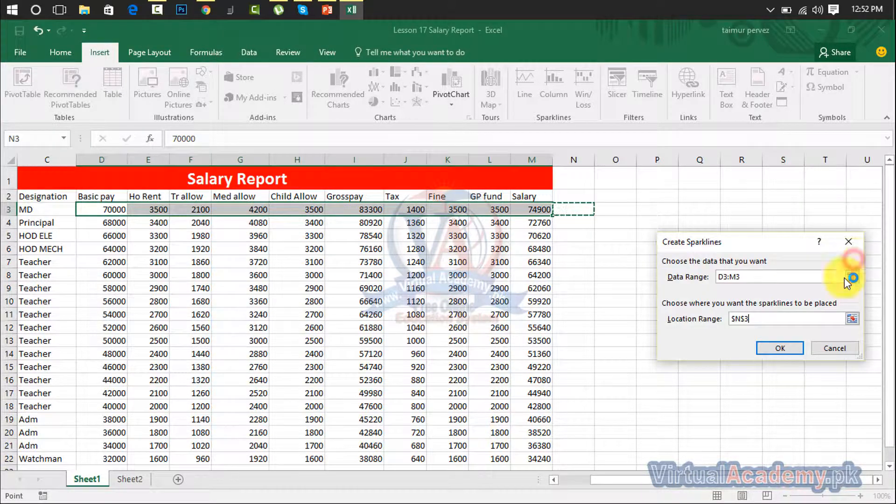
pyautogui.click(781, 347)
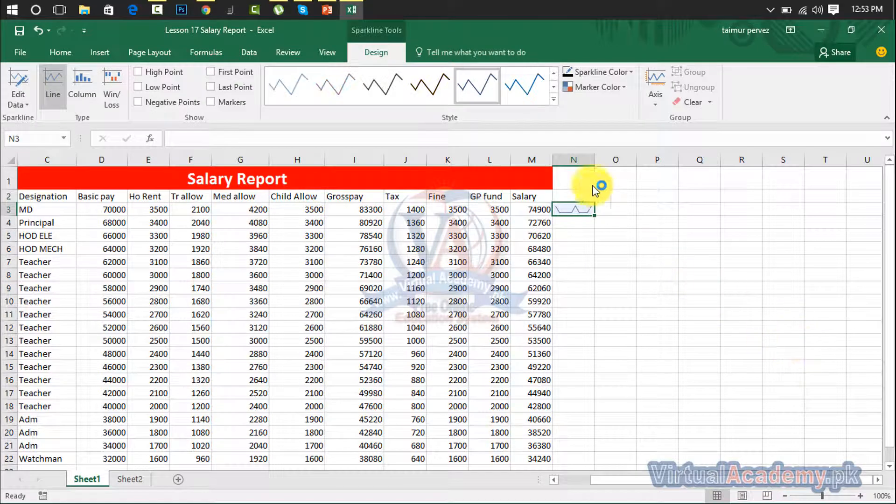
# Widen column N to enlarge the line sparkline in N3, and keep that cell selected
pyautogui.moveTo(595, 161); pyautogui.dragTo(648, 169)
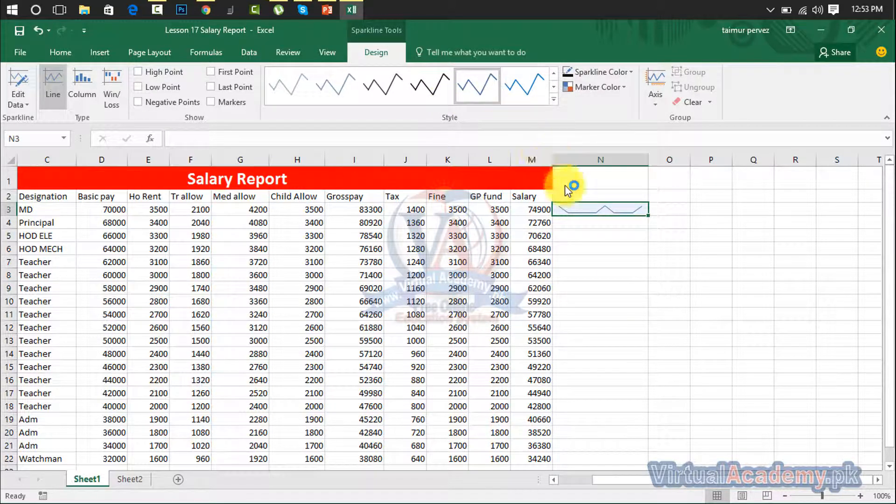
pyautogui.doubleClick(601, 215)
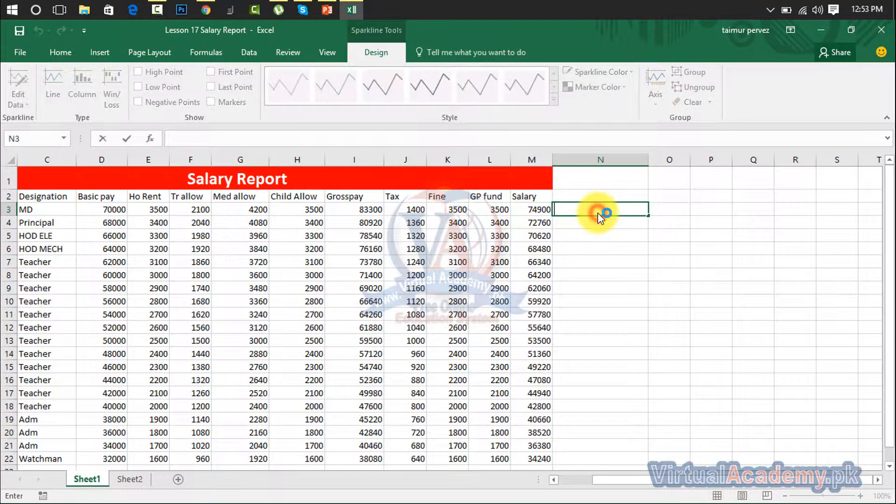
pyautogui.click(602, 247)
pyautogui.click(595, 220)
pyautogui.click(592, 210)
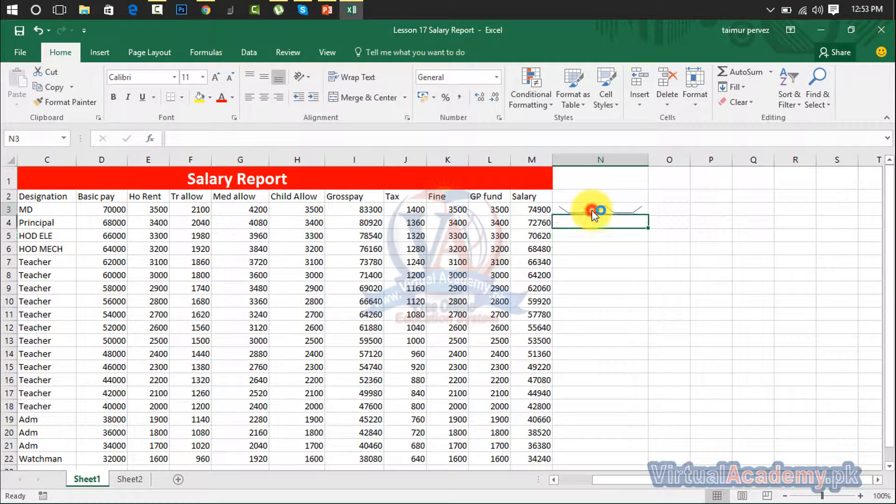
# Fill the line sparkline from N3 down to N22 and select the whole sparkline range
pyautogui.moveTo(889, 221); pyautogui.dragTo(894, 271)
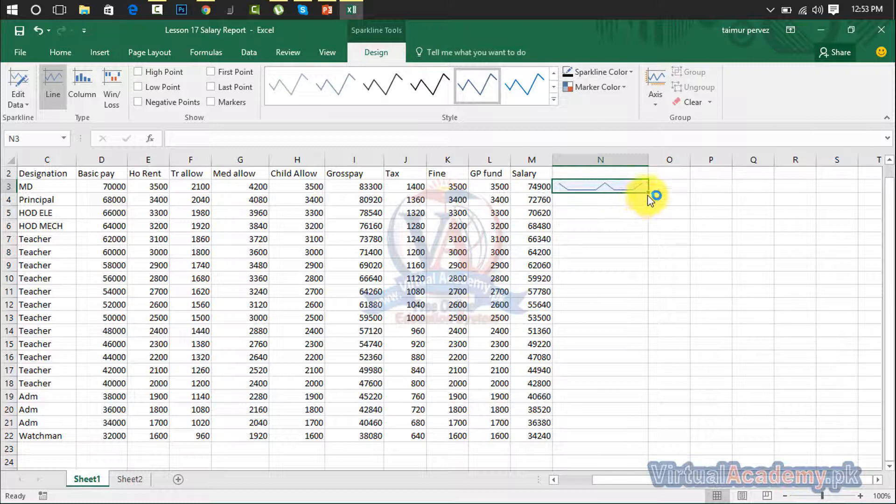
pyautogui.moveTo(649, 196); pyautogui.dragTo(646, 441)
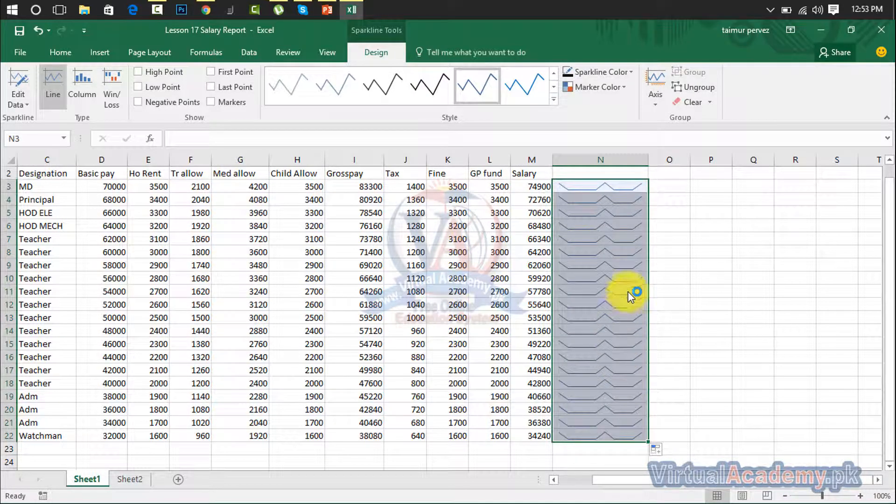
pyautogui.click(678, 250)
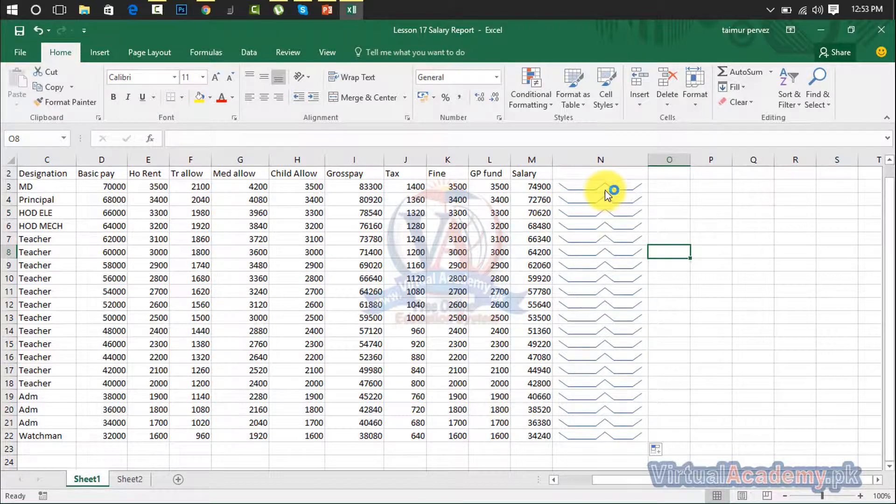
pyautogui.moveTo(604, 188); pyautogui.dragTo(598, 436)
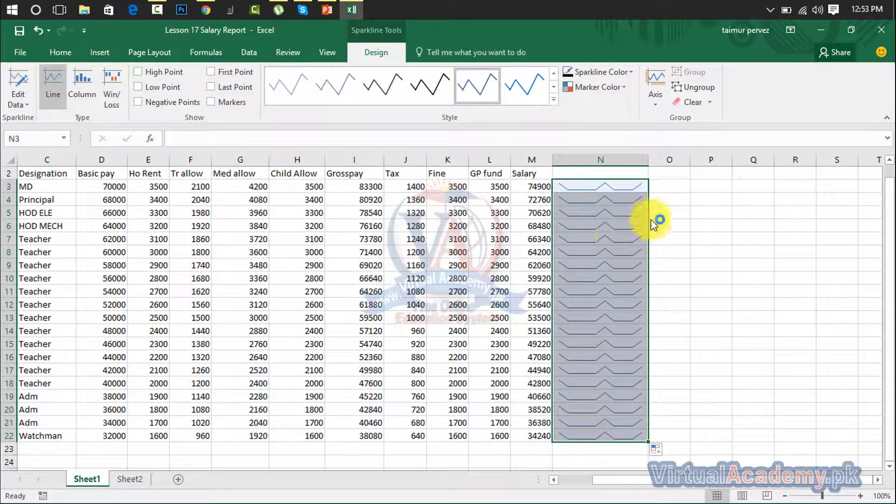
pyautogui.click(684, 216)
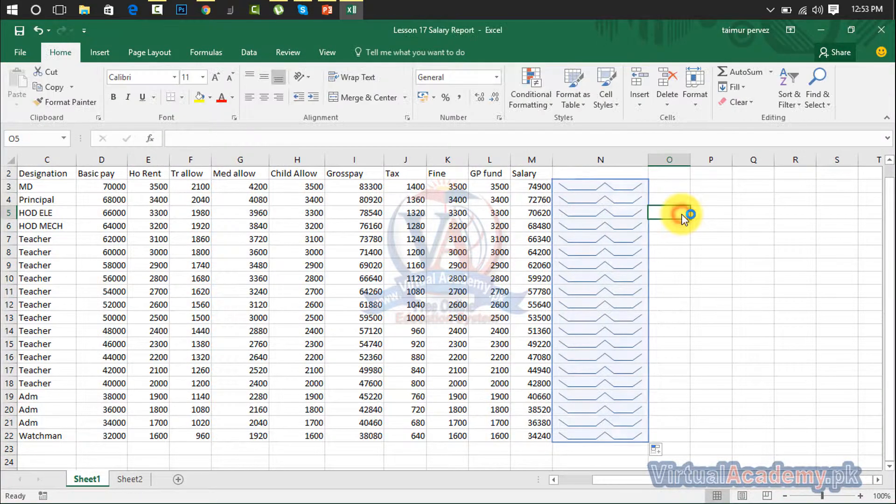
pyautogui.moveTo(619, 189); pyautogui.dragTo(604, 436)
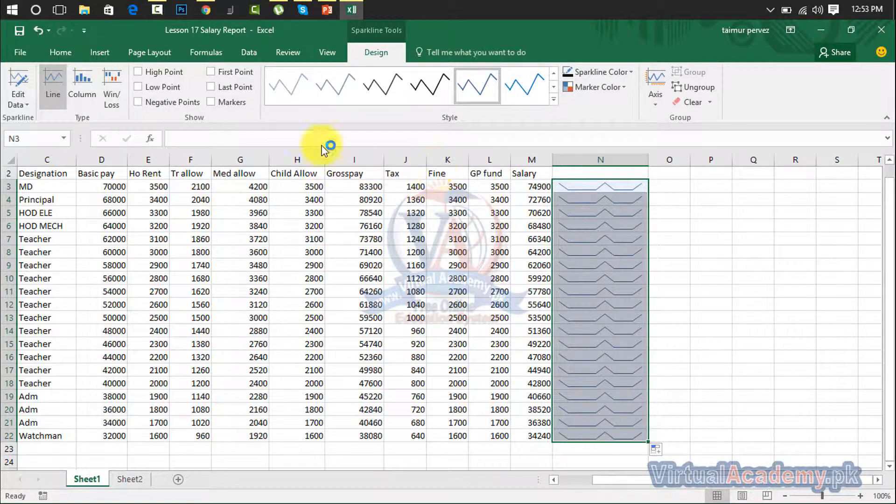
# Try the Column and Win/Loss types on the sparklines in N3:N22
pyautogui.click(21, 100)
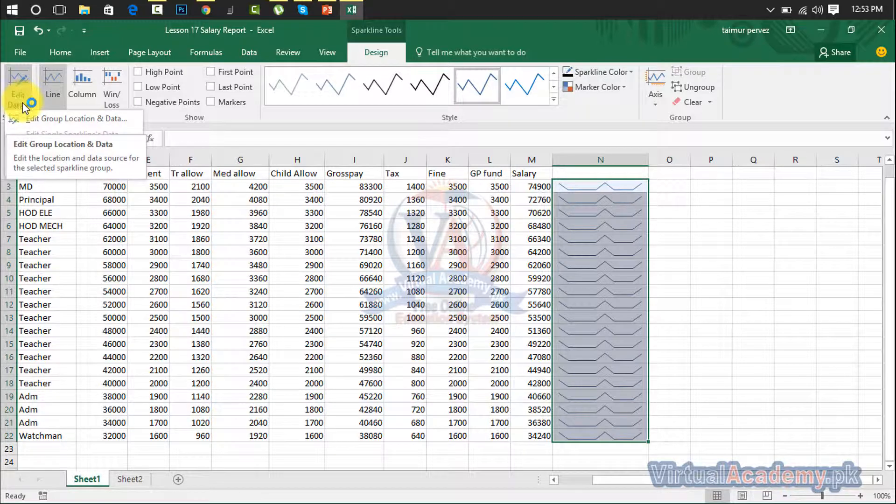
pyautogui.click(85, 94)
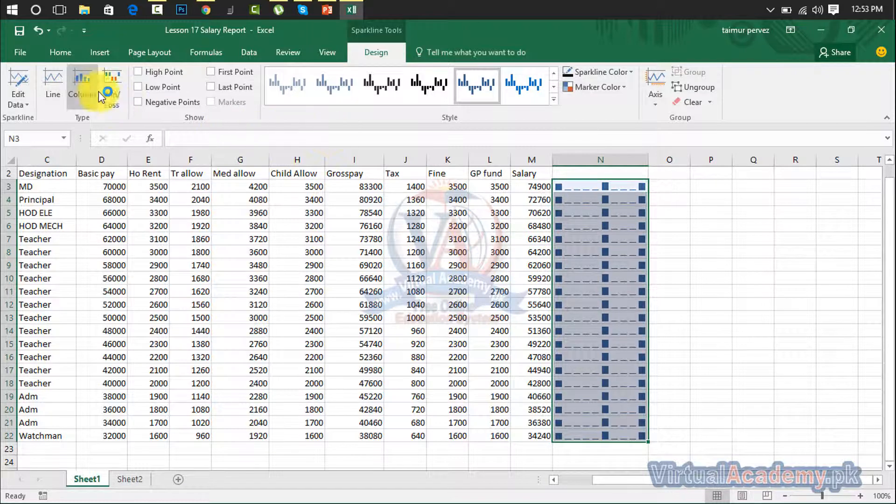
pyautogui.click(112, 94)
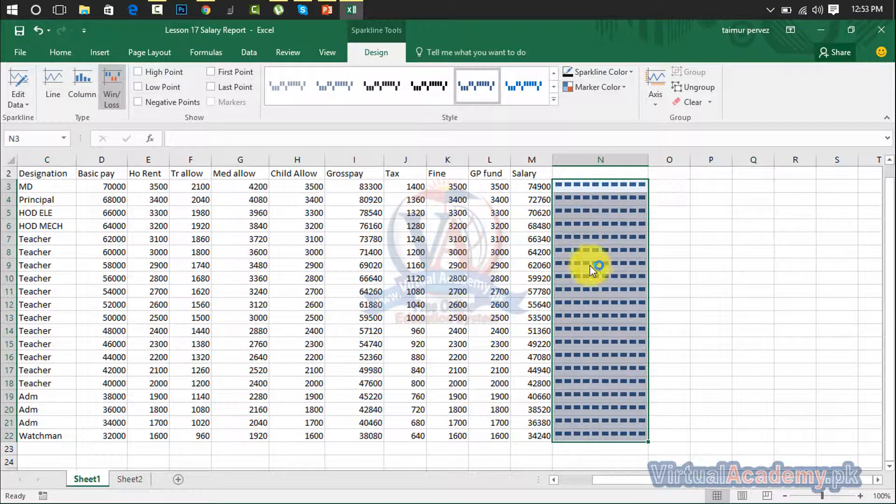
# Apply a light gold style to the Win/Loss sparklines and change them back to the Line type
pyautogui.click(554, 99)
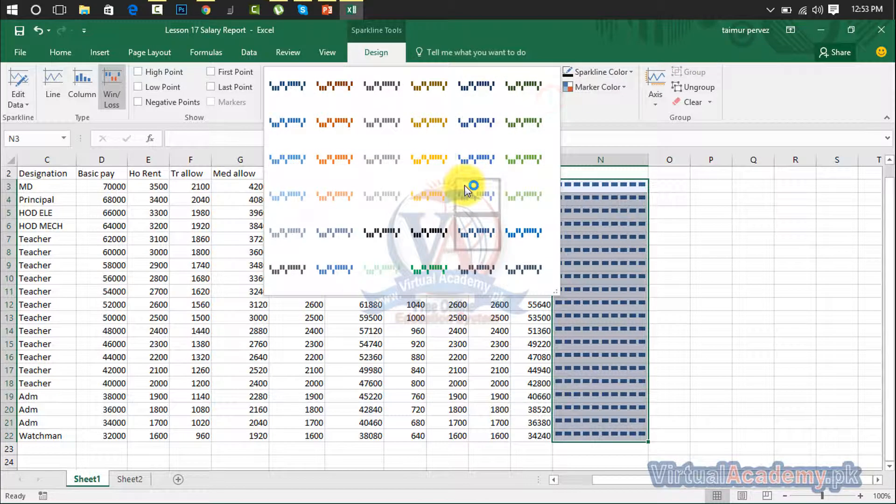
pyautogui.click(425, 192)
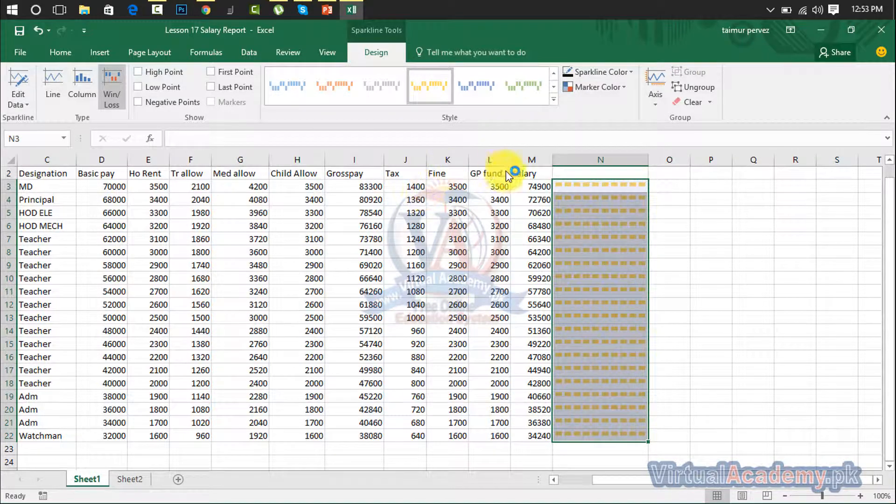
pyautogui.click(554, 87)
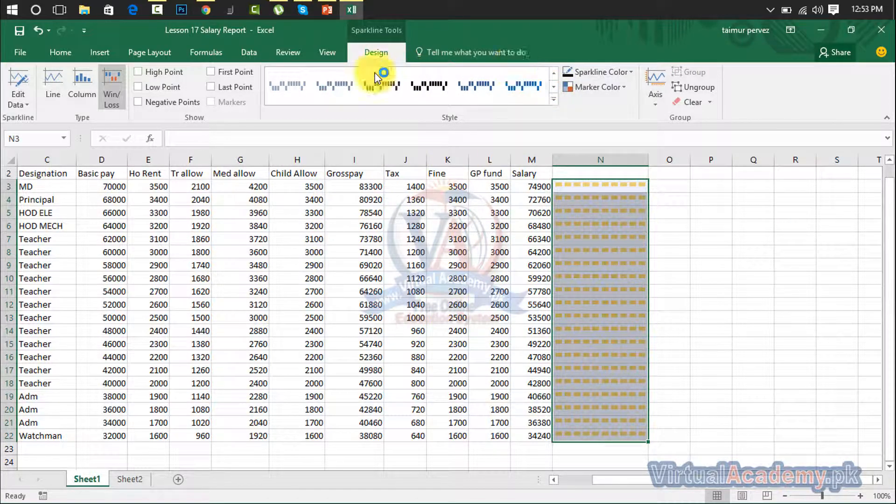
pyautogui.click(84, 77)
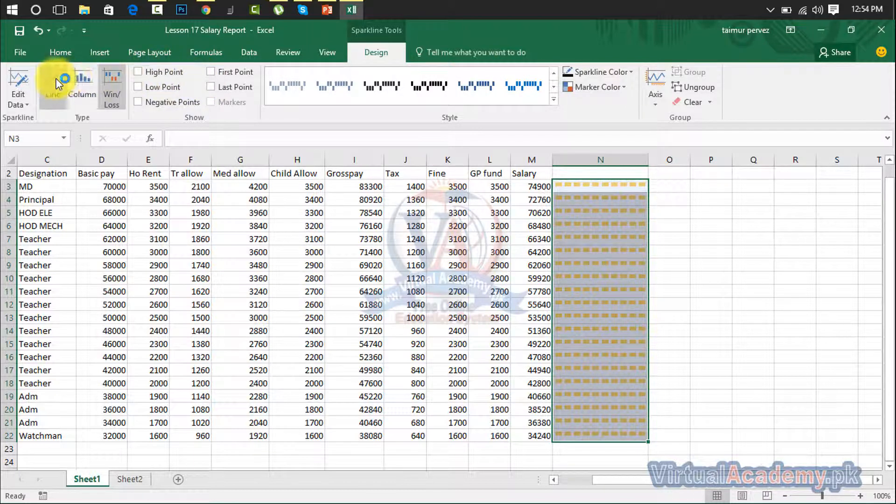
pyautogui.click(51, 79)
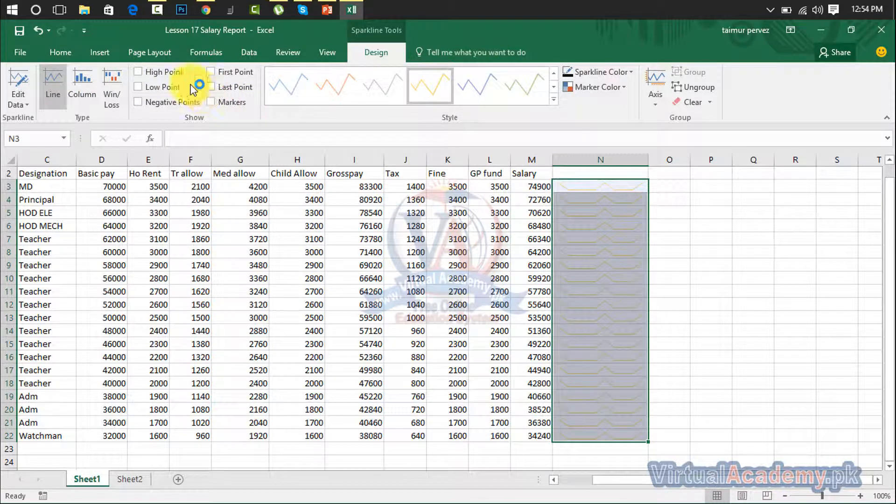
# Show the high point, low point and negative points on the line sparklines in column N
pyautogui.click(164, 75)
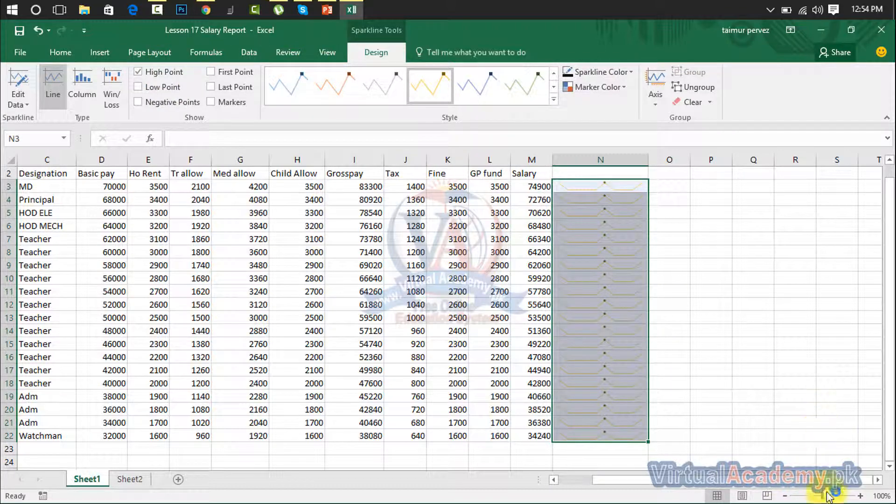
pyautogui.moveTo(827, 495); pyautogui.dragTo(845, 495)
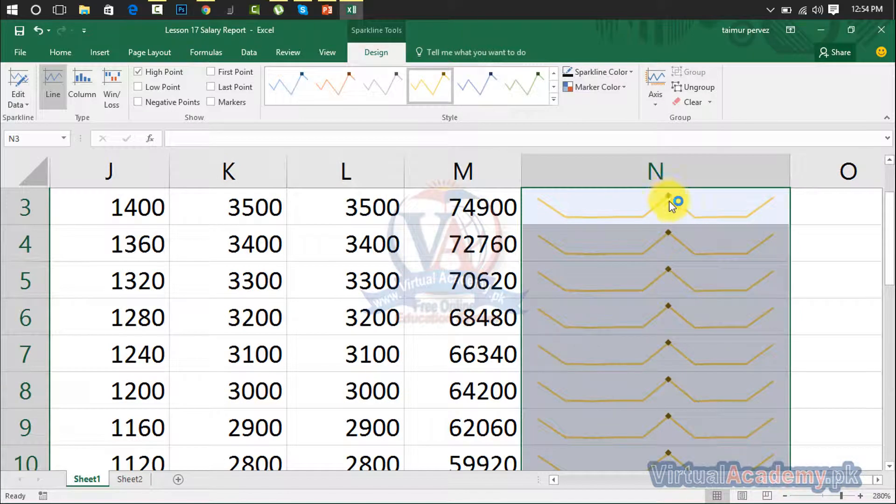
pyautogui.click(156, 79)
pyautogui.click(152, 88)
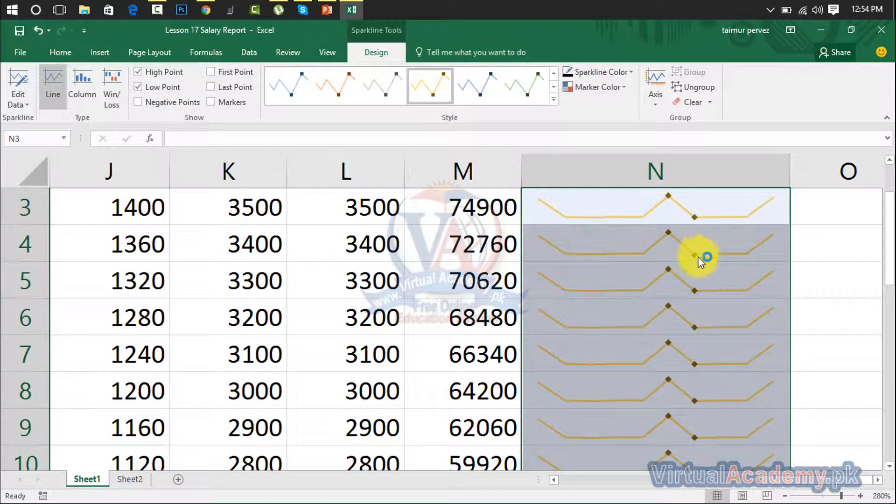
pyautogui.click(167, 108)
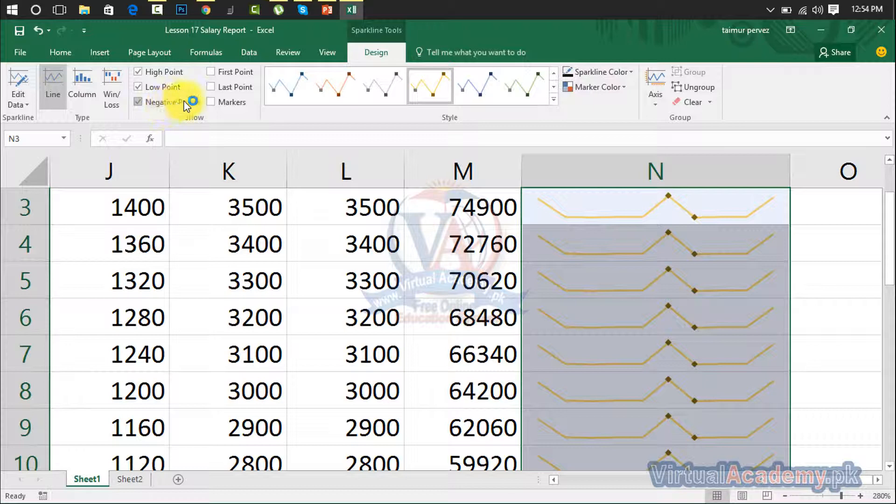
# Show the first point, last point and markers on the line sparklines, and apply a blue style to them
pyautogui.click(236, 73)
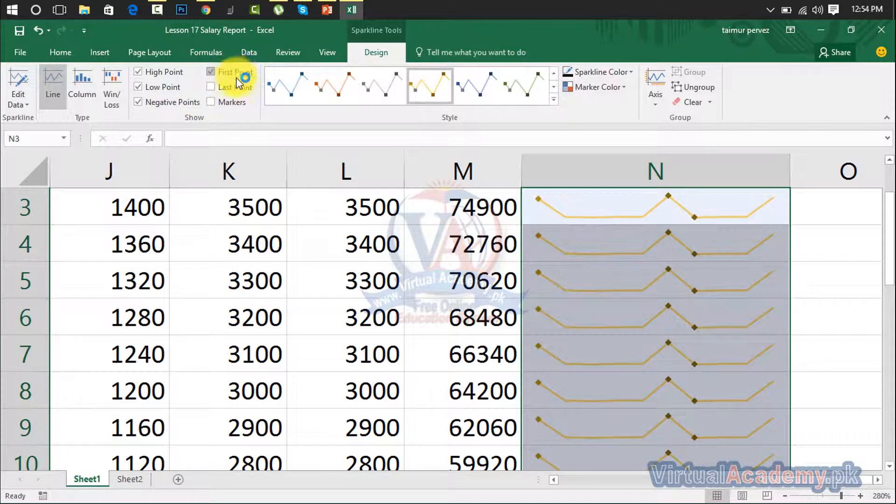
pyautogui.click(235, 86)
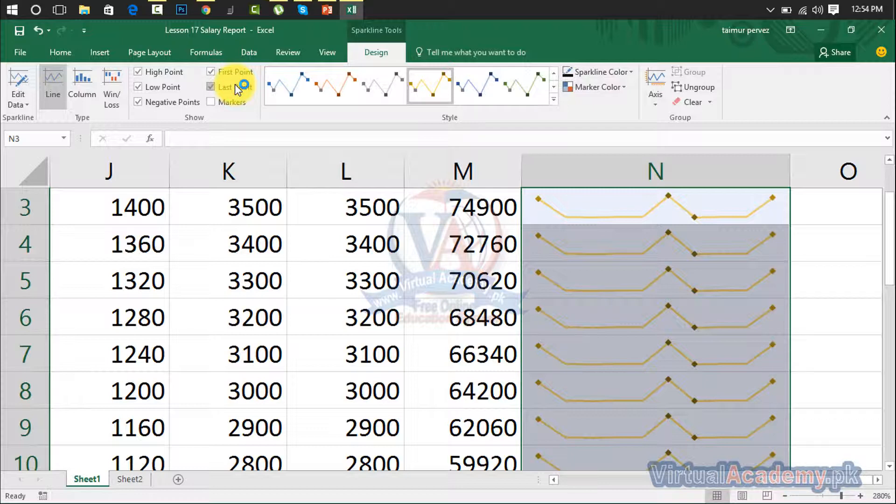
pyautogui.click(232, 101)
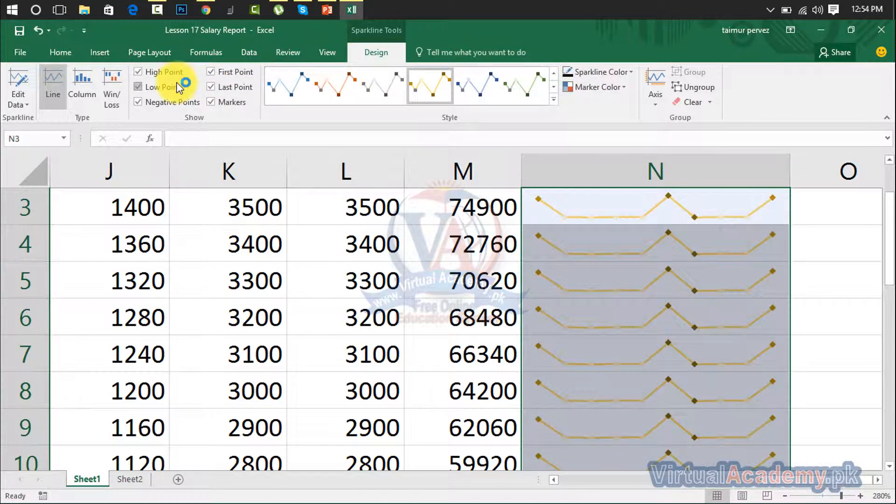
pyautogui.click(554, 100)
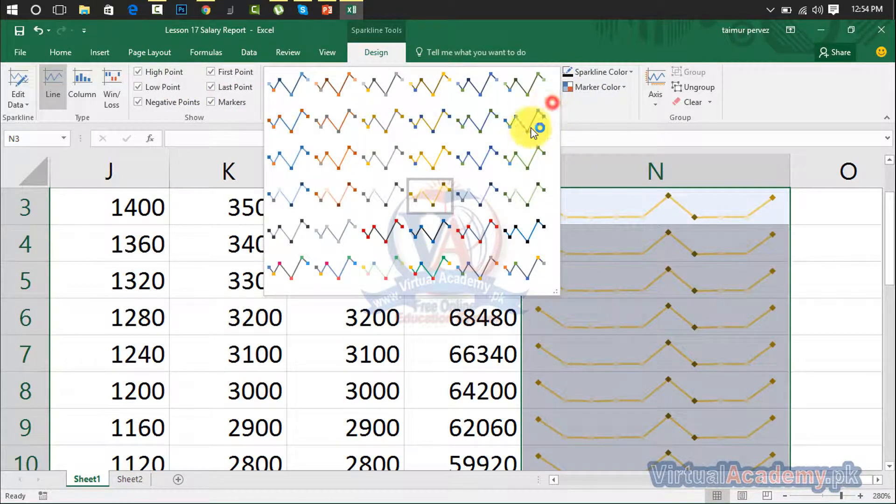
pyautogui.click(485, 162)
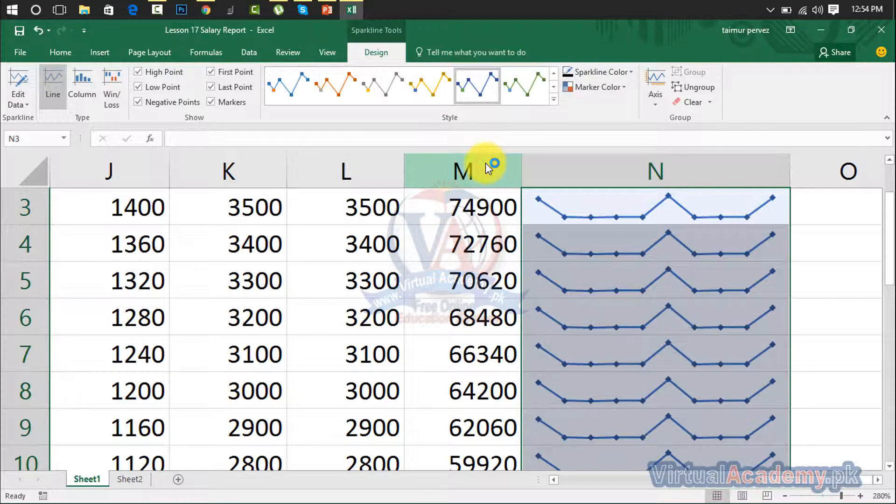
# Set the sparkline color in N3:N22 to a lighter blue and look through the marker color options
pyautogui.click(631, 74)
pyautogui.click(613, 130)
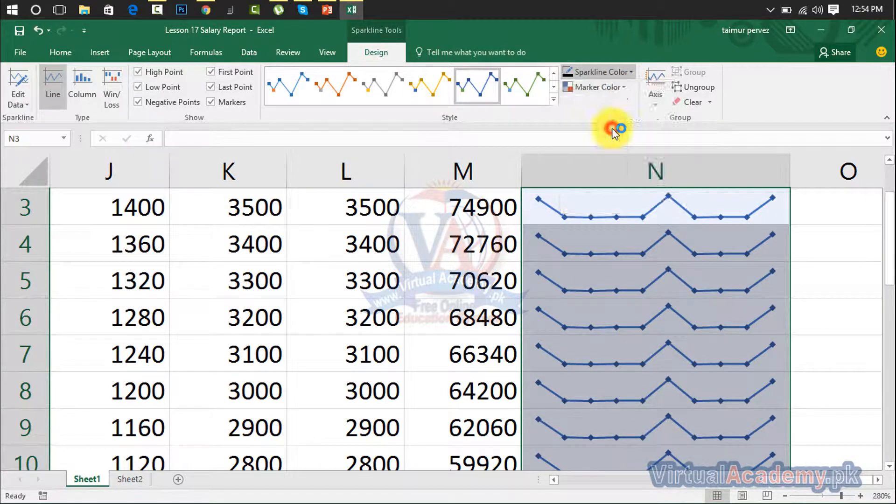
pyautogui.click(607, 87)
pyautogui.moveTo(593, 136)
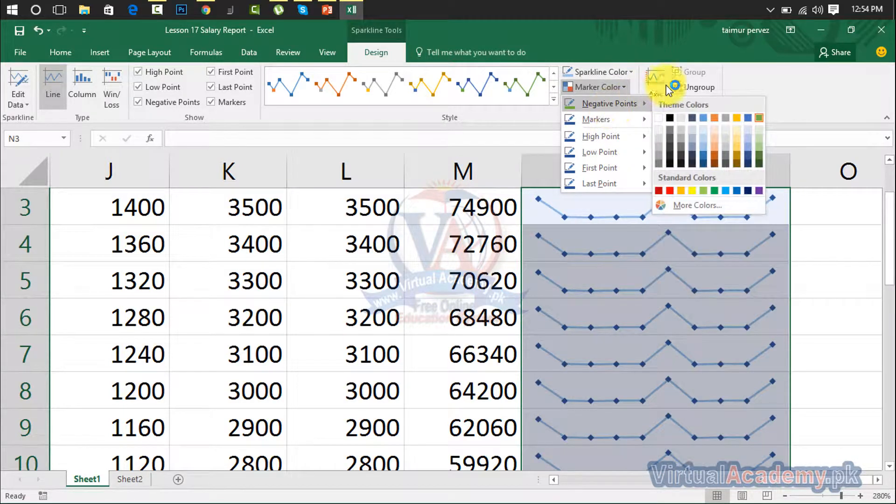
pyautogui.click(744, 83)
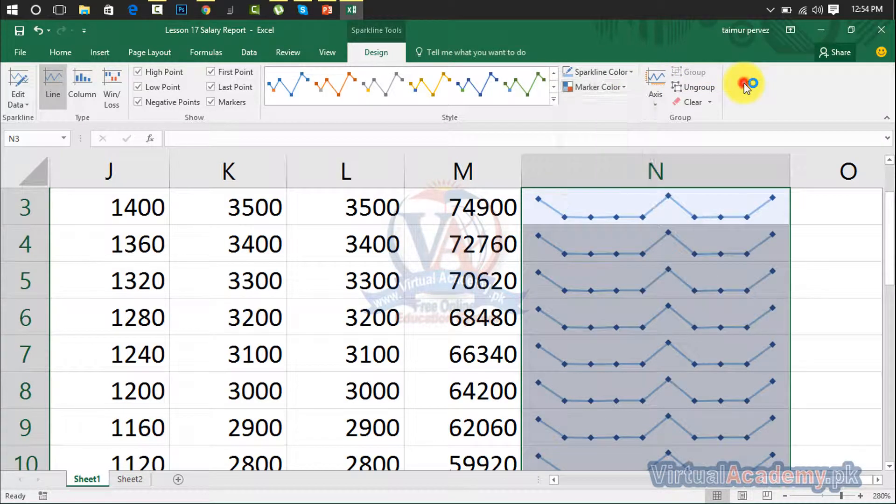
# Look at the date range setting for the sparkline axis, cancel it, and view the options for clearing sparklines
pyautogui.click(655, 99)
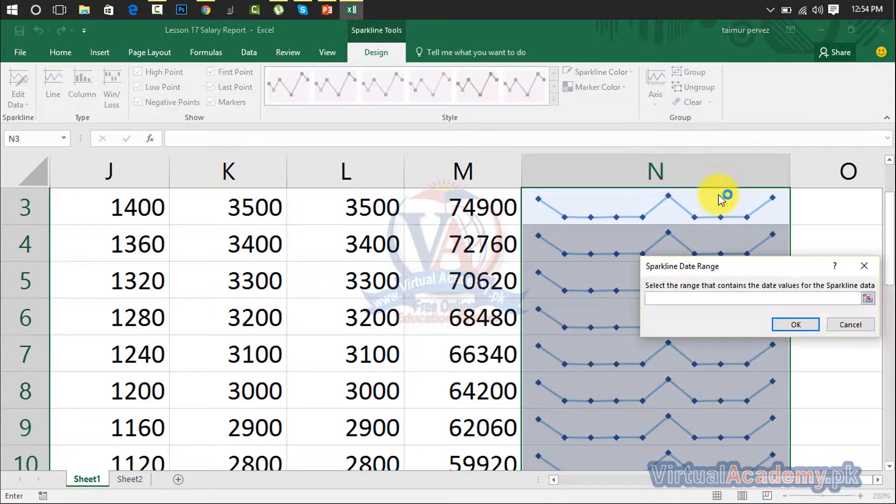
pyautogui.click(873, 263)
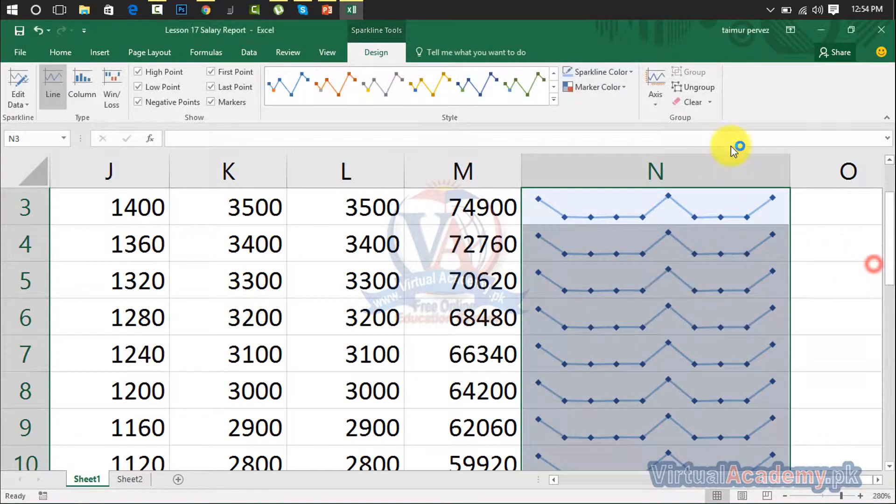
pyautogui.click(711, 102)
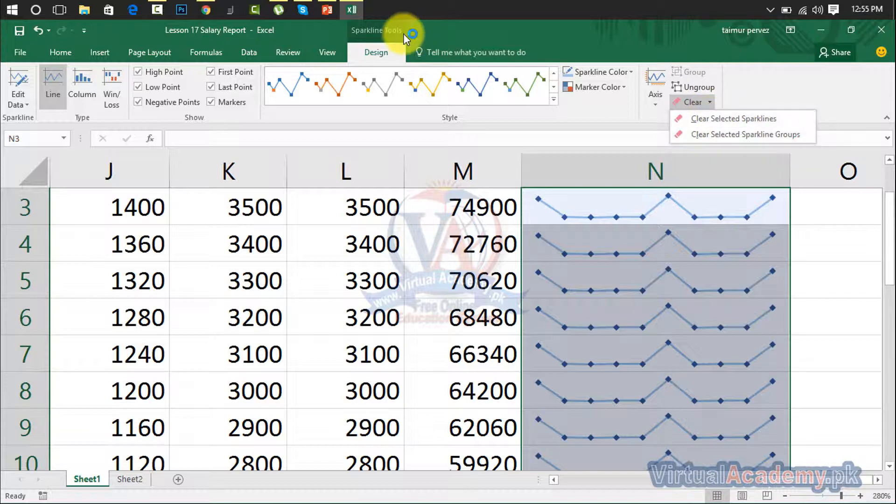
# Change the sparklines in N3:N22 to the Win/Loss type and select cell N5
pyautogui.click(84, 88)
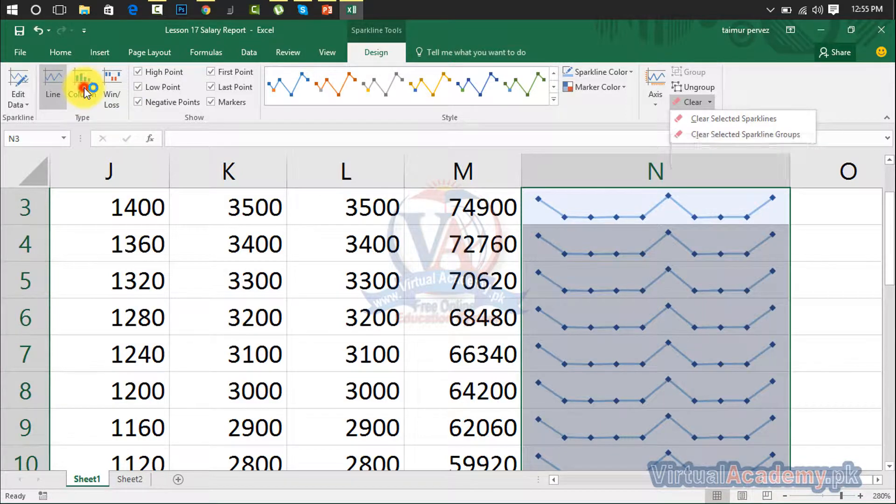
pyautogui.click(117, 89)
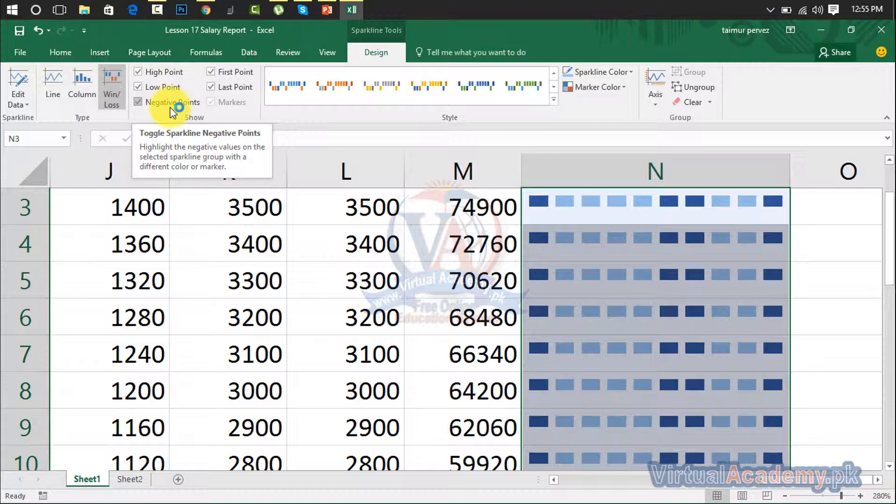
pyautogui.click(592, 275)
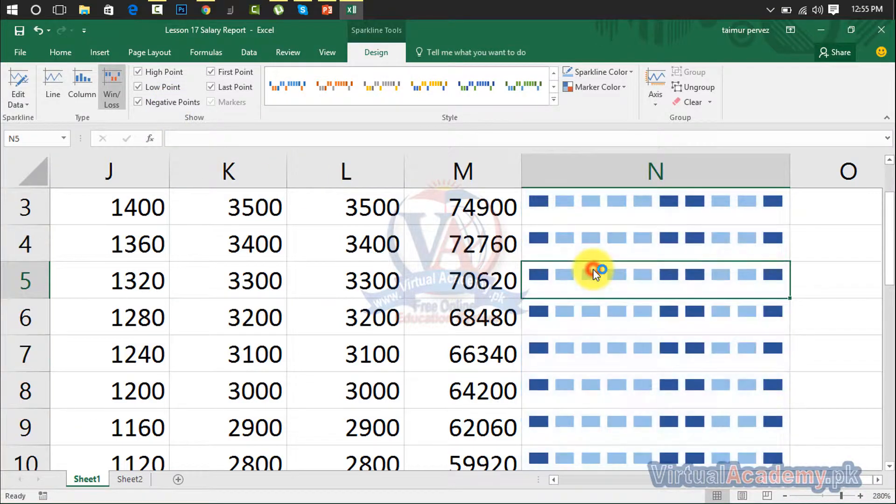
# Undo all sparkline formatting, the fill down column N, and the original sparkline in N3
pyautogui.hotkey('ctrl', 'z')
pyautogui.hotkey('ctrl', 'z')
pyautogui.hotkey('ctrl', 'z')
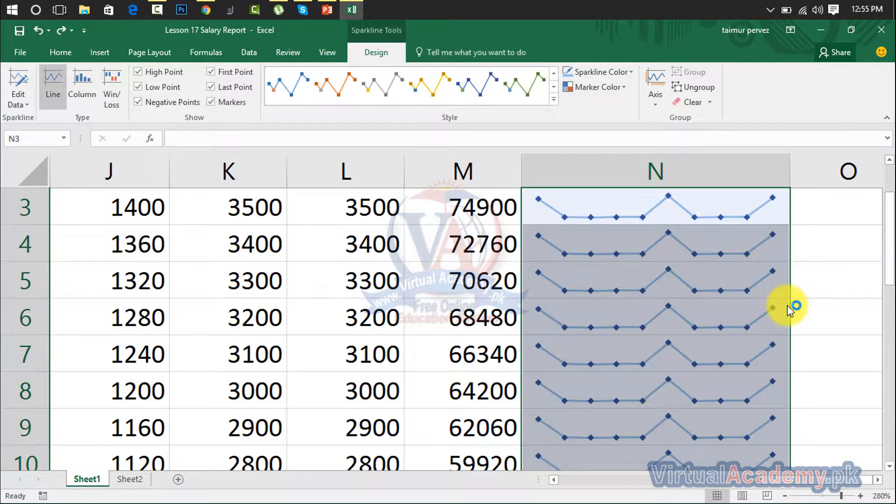
pyautogui.scroll(1, 790, 310)
pyautogui.scroll(-7, 790, 311)
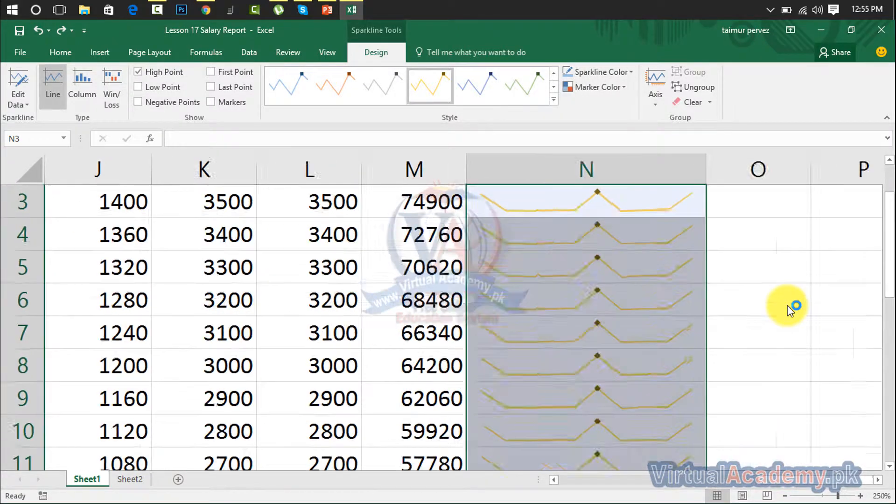
pyautogui.scroll(-5, 790, 310)
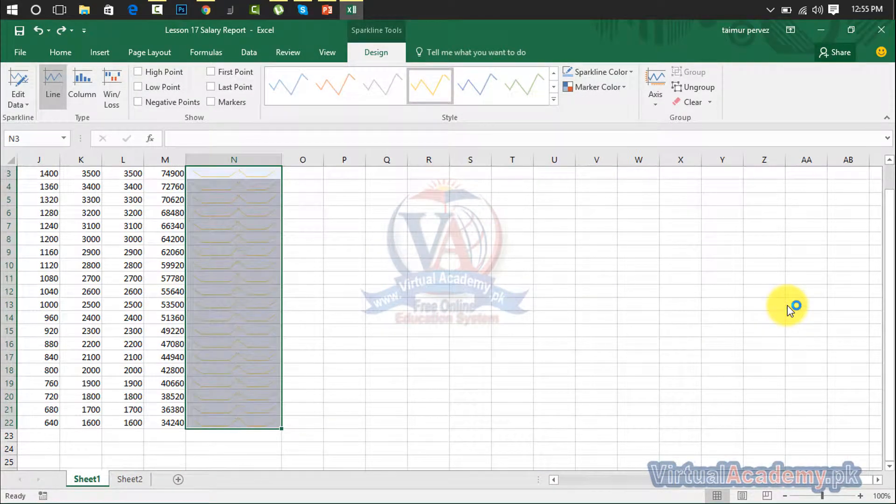
pyautogui.hotkey('ctrl', 'z')
pyautogui.hotkey('ctrl', 'z')
pyautogui.hotkey('ctrl', 'z')
pyautogui.hotkey('ctrl', 'z')
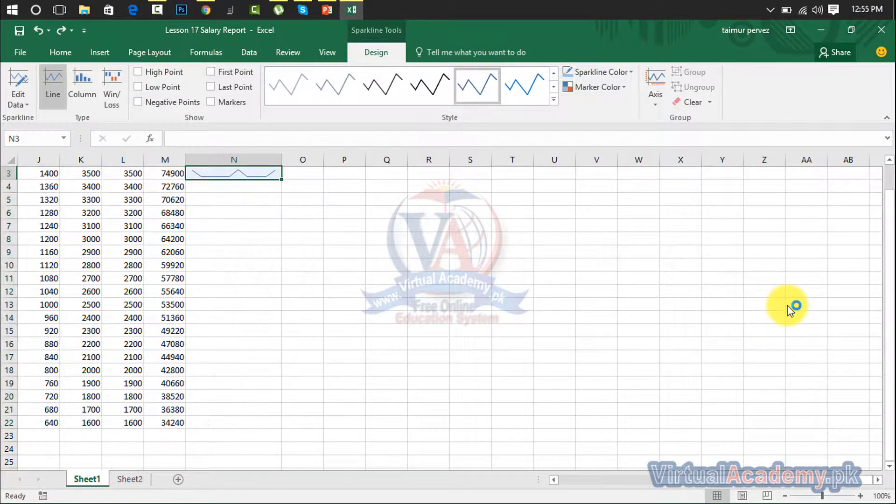
pyautogui.hotkey('ctrl', 'z')
pyautogui.hotkey('ctrl', 'z')
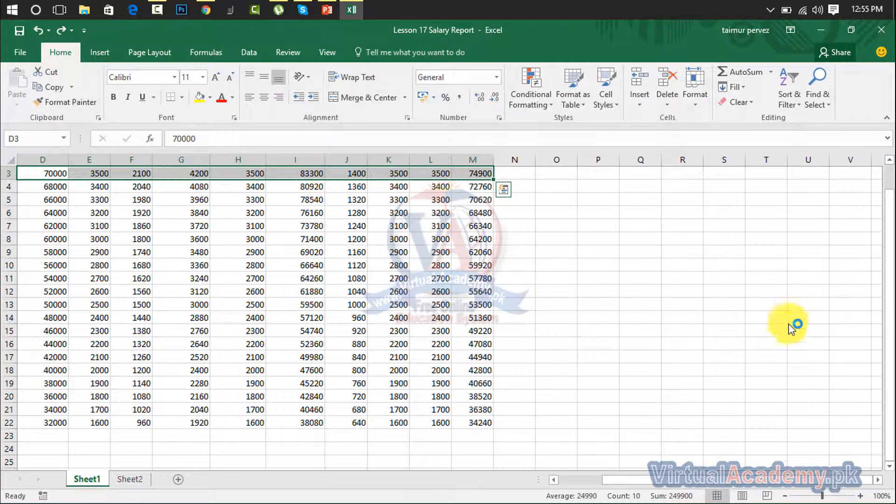
# Insert a Column sparkline in N3 based on the Fine data in K2:K9
pyautogui.click(861, 497)
pyautogui.click(862, 497)
pyautogui.click(861, 498)
pyautogui.click(861, 498)
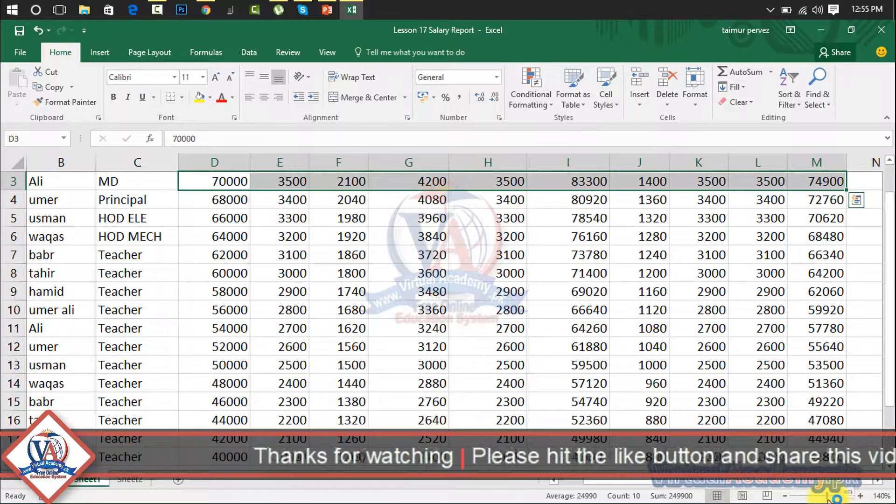
pyautogui.click(837, 499)
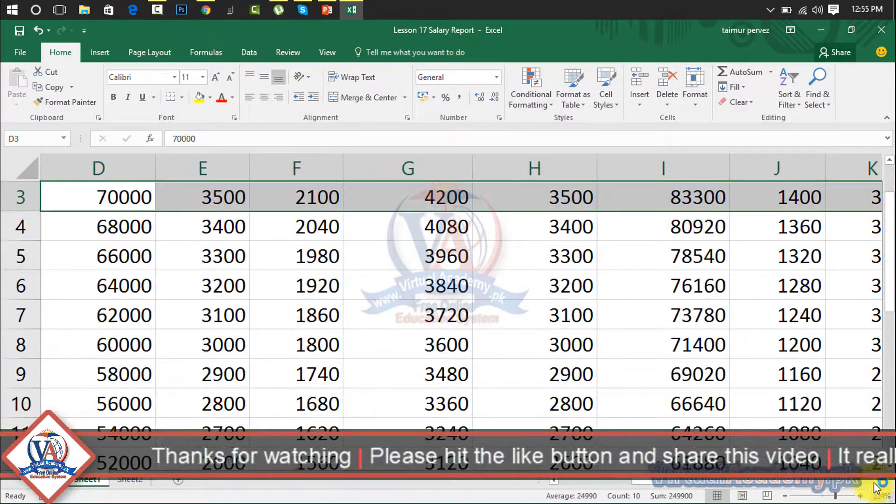
pyautogui.hscroll(3, 795, 484)
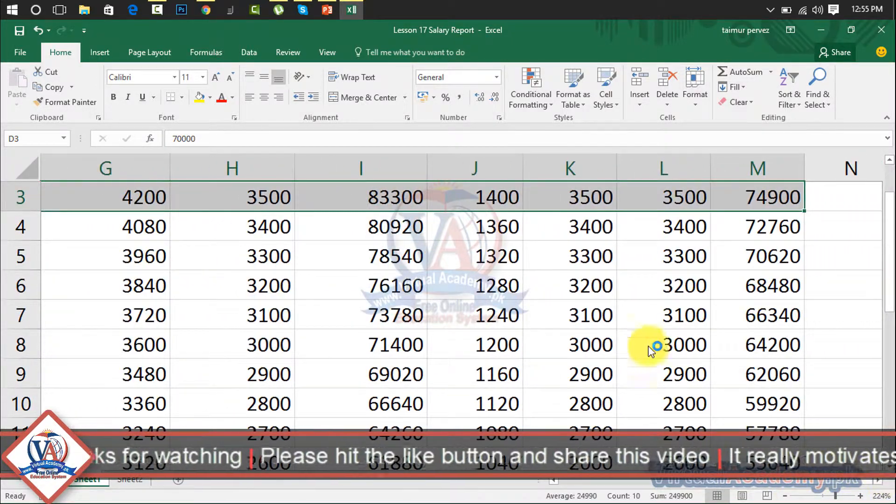
pyautogui.click(646, 344)
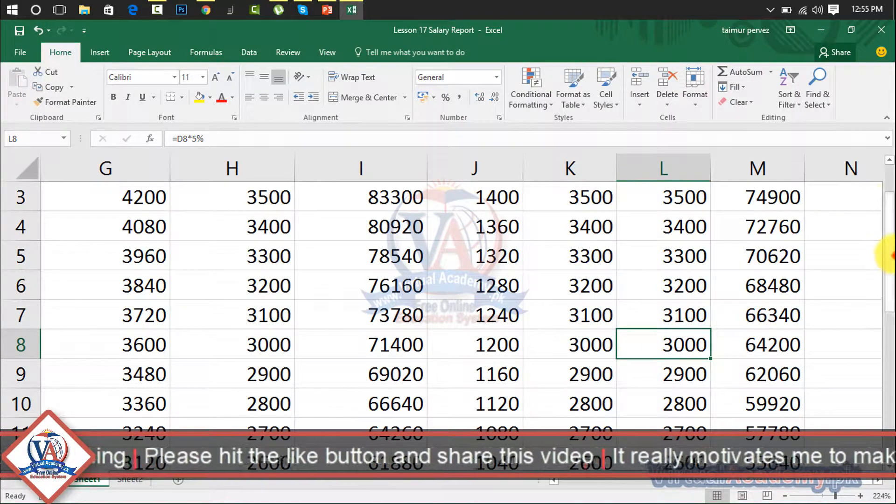
pyautogui.moveTo(892, 205); pyautogui.dragTo(892, 194)
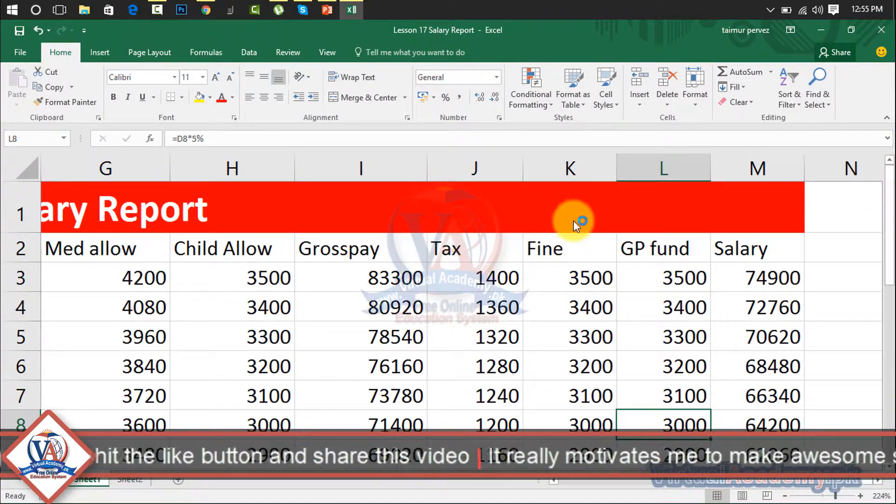
pyautogui.click(565, 245)
pyautogui.moveTo(565, 245); pyautogui.dragTo(562, 455)
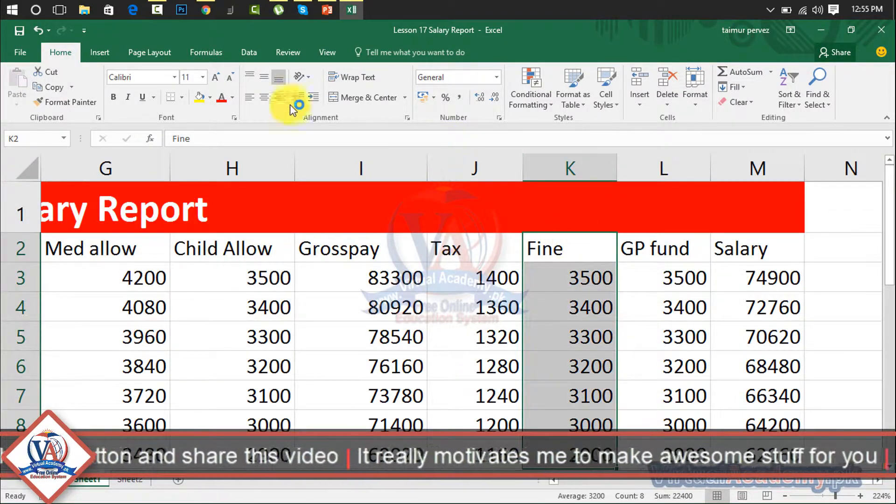
pyautogui.click(100, 53)
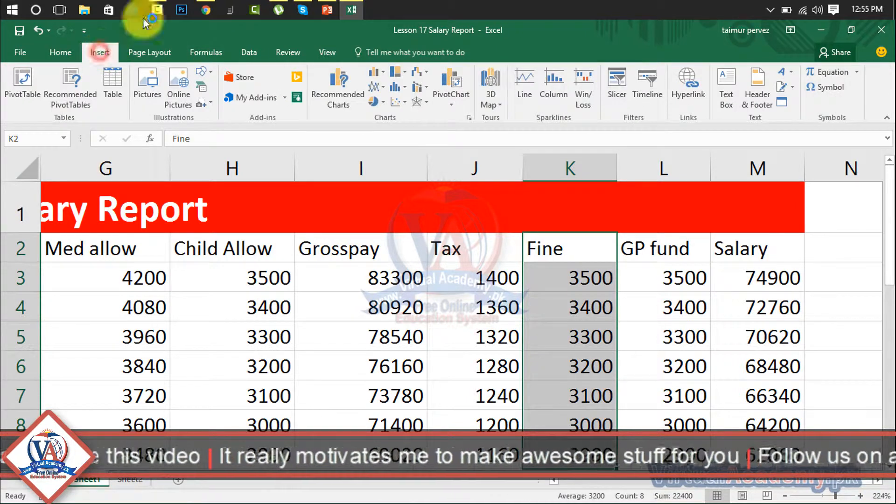
pyautogui.click(562, 93)
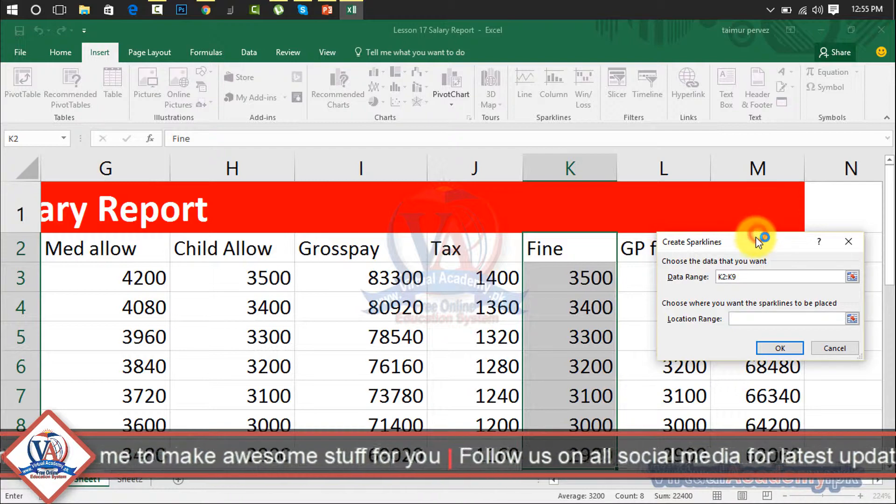
pyautogui.moveTo(755, 237); pyautogui.dragTo(369, 210)
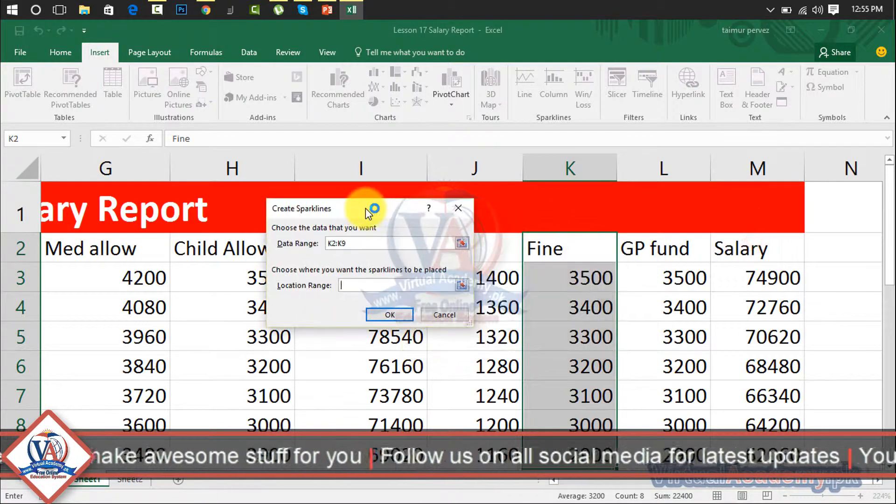
pyautogui.click(824, 285)
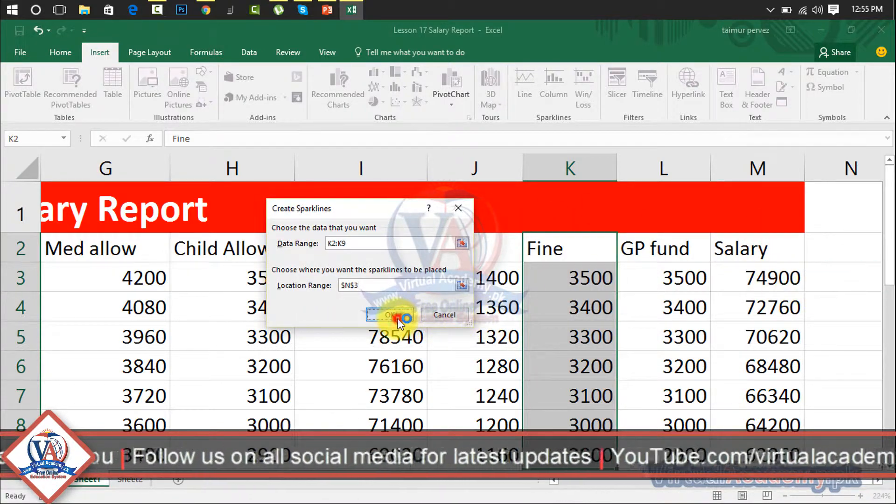
pyautogui.click(398, 315)
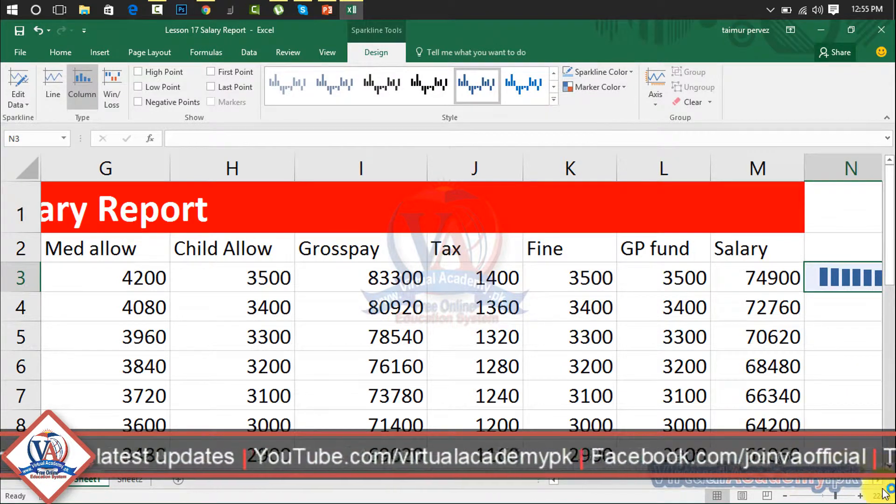
# Fill the column sparkline from N3 down to N6
pyautogui.click(848, 365)
pyautogui.press('Right')
pyautogui.press('Right')
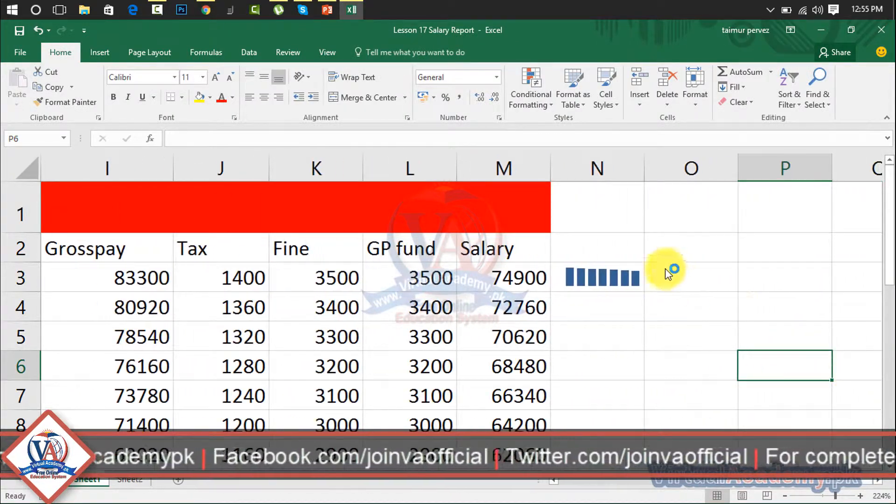
pyautogui.click(623, 287)
pyautogui.moveTo(640, 294); pyautogui.dragTo(634, 383)
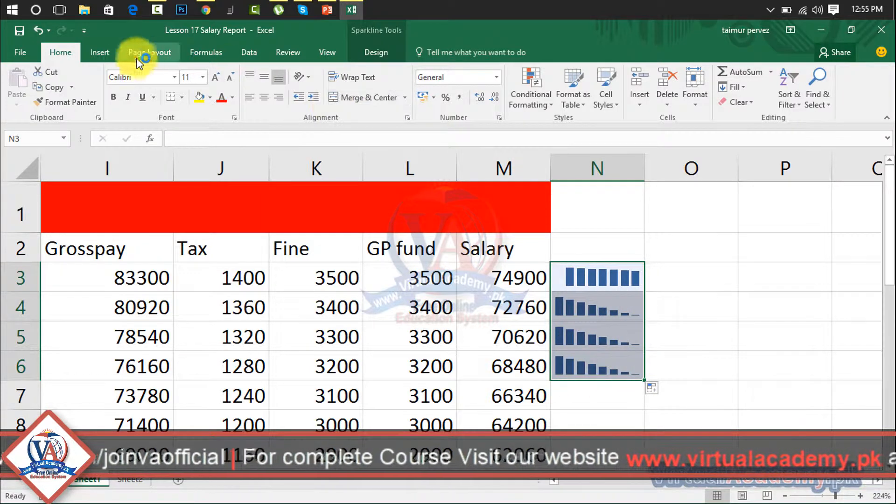
pyautogui.click(106, 61)
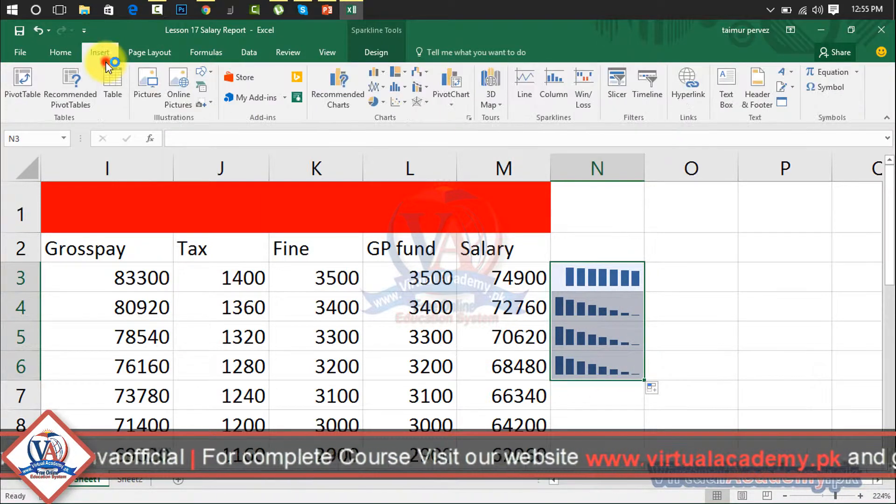
pyautogui.click(525, 84)
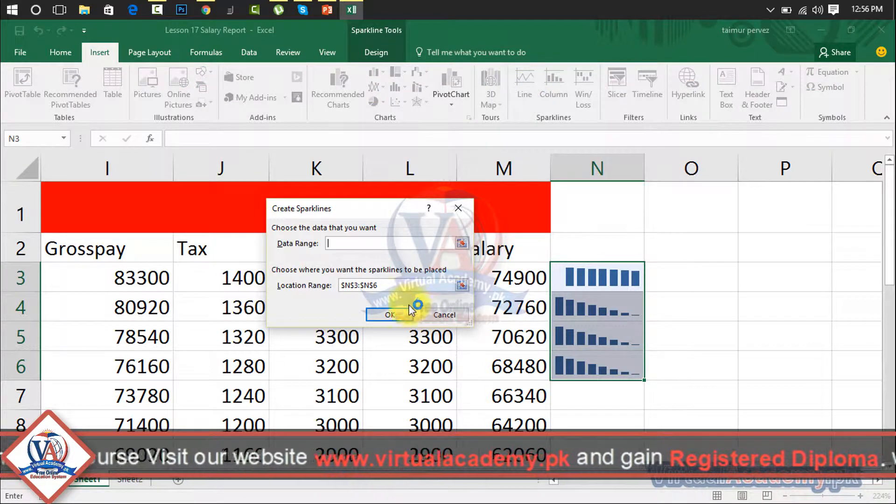
pyautogui.click(460, 208)
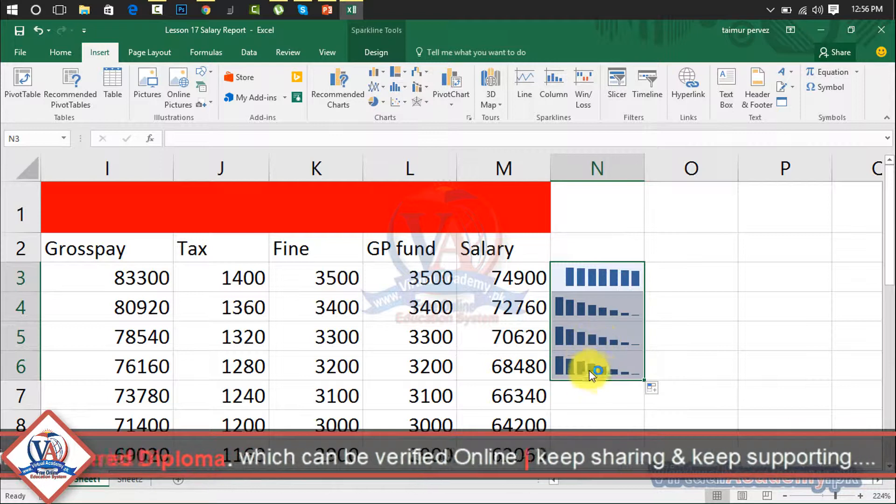
# Convert the column sparklines in N3:N6 to the Win/Loss type and reselect N3:N6
pyautogui.click(679, 239)
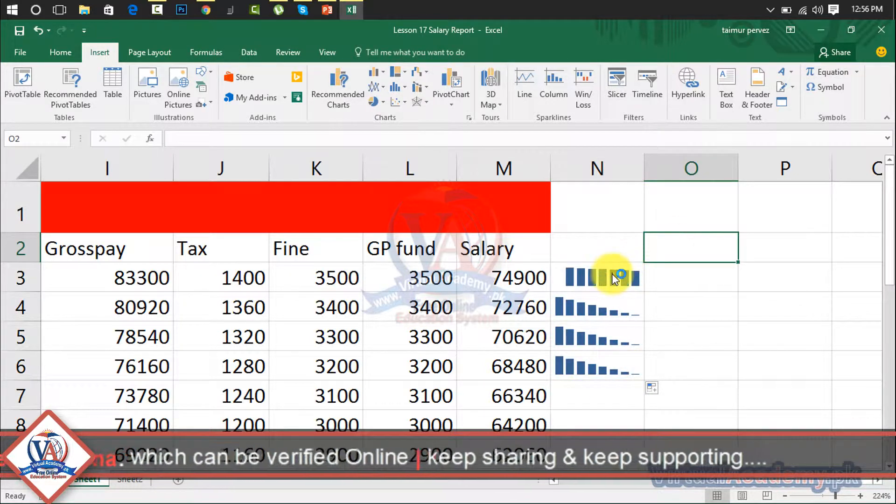
pyautogui.moveTo(612, 273); pyautogui.dragTo(572, 363)
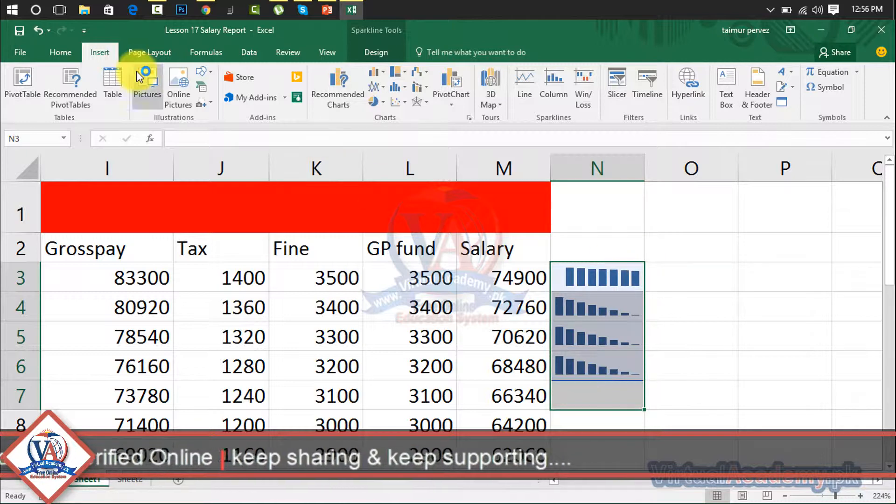
pyautogui.click(362, 49)
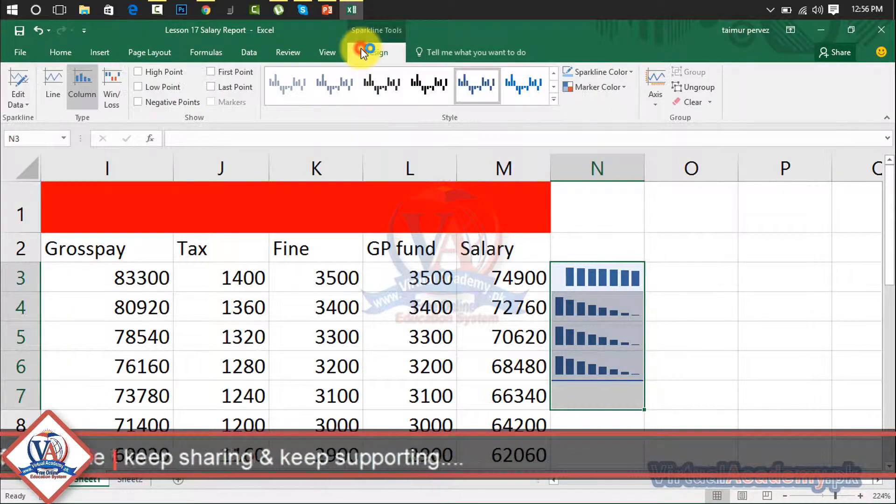
pyautogui.click(112, 82)
pyautogui.click(729, 330)
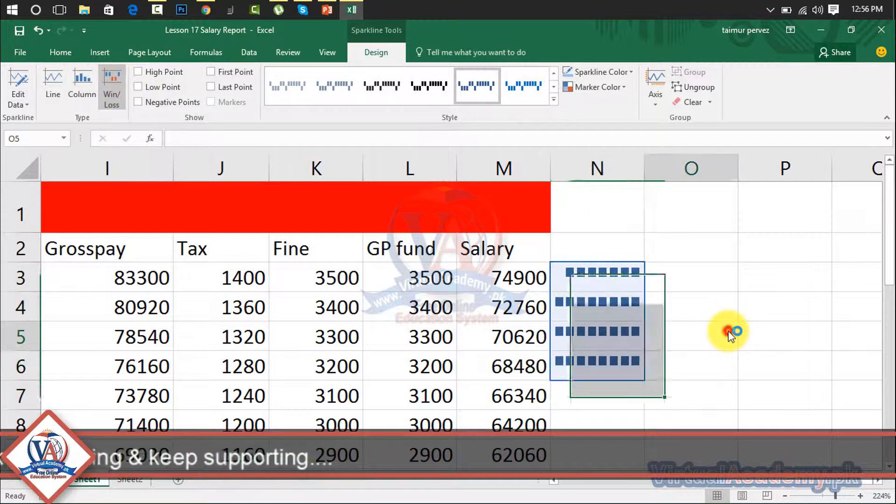
pyautogui.click(618, 283)
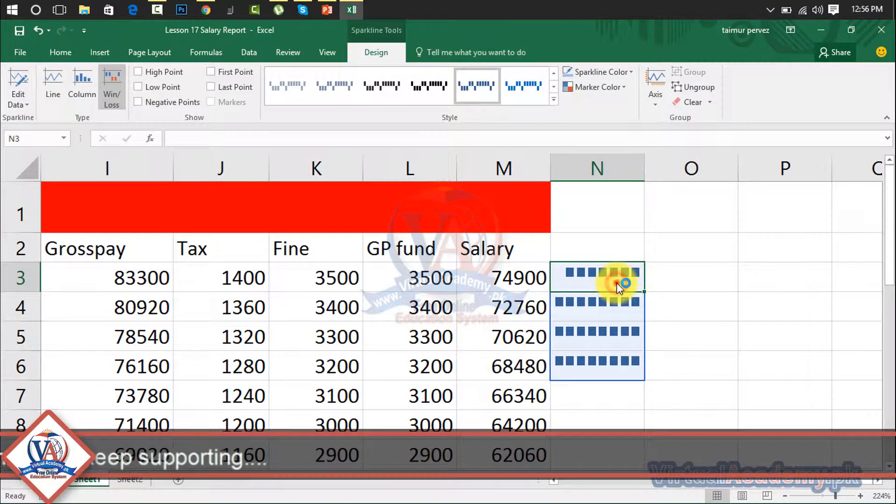
pyautogui.moveTo(617, 283); pyautogui.dragTo(604, 373)
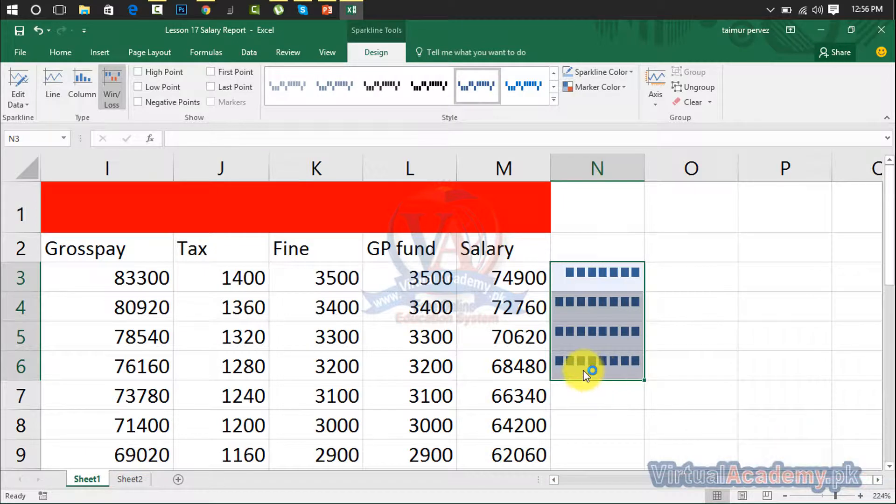
pyautogui.click(77, 51)
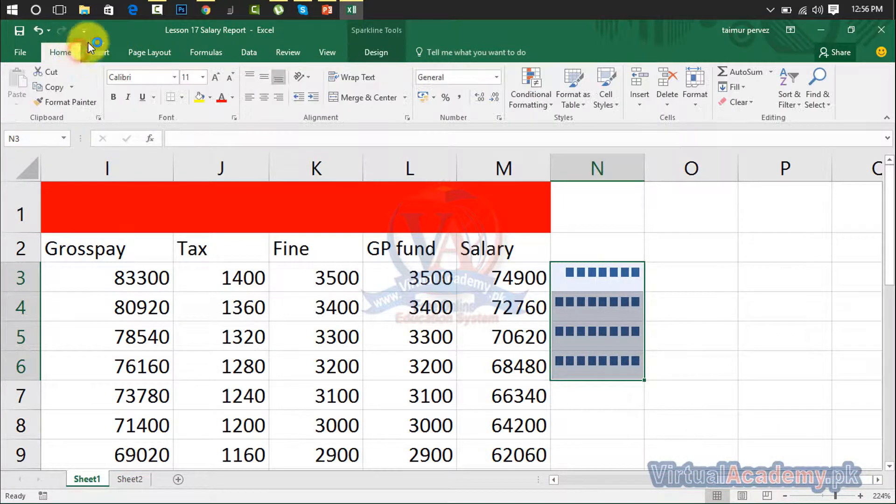
pyautogui.click(104, 55)
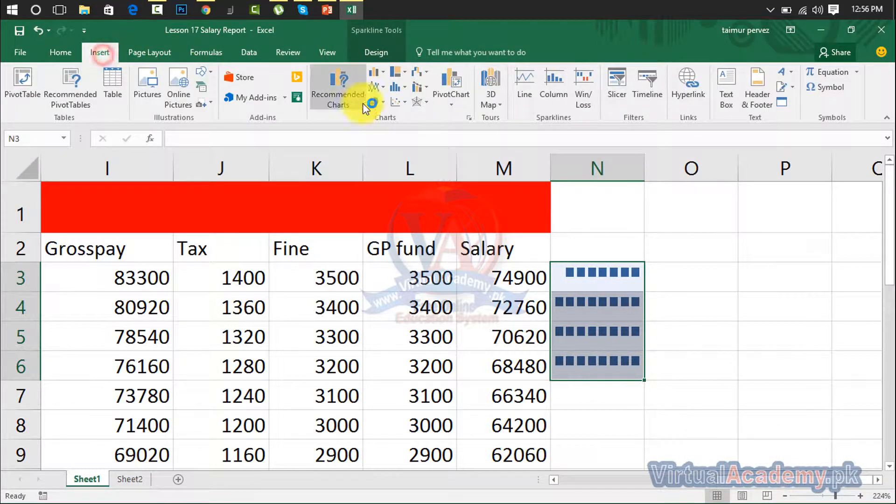